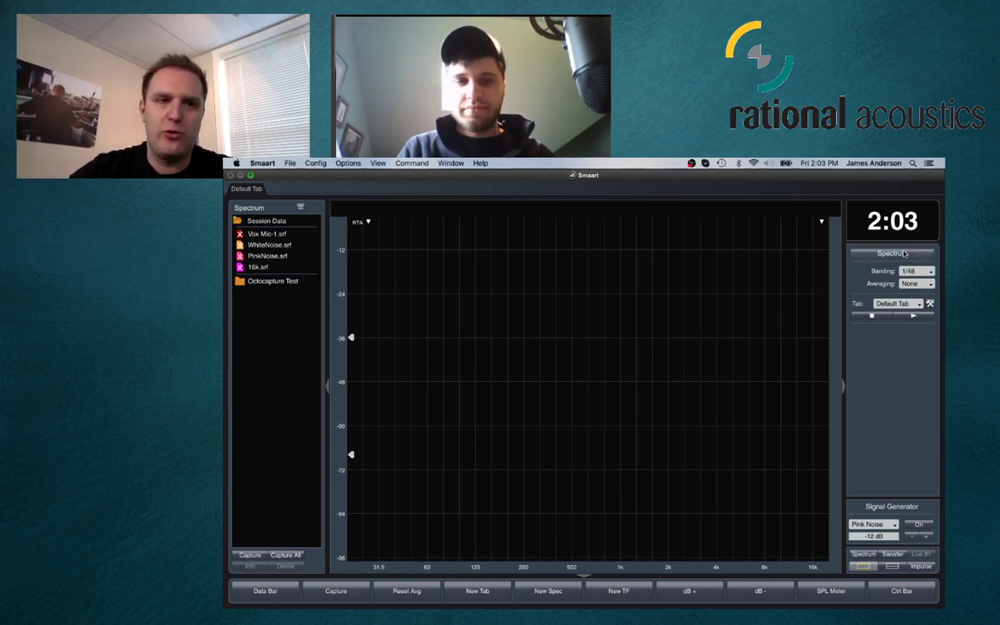
Change the single RTA plot to a Magnitude plot to view the transfer function data
left_click(368, 223)
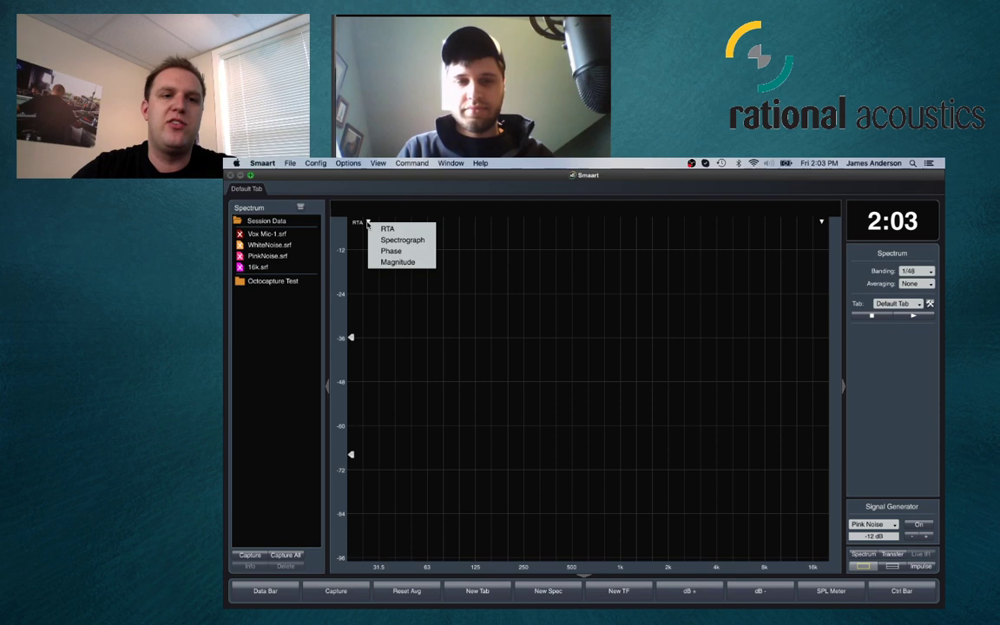
left_click(398, 262)
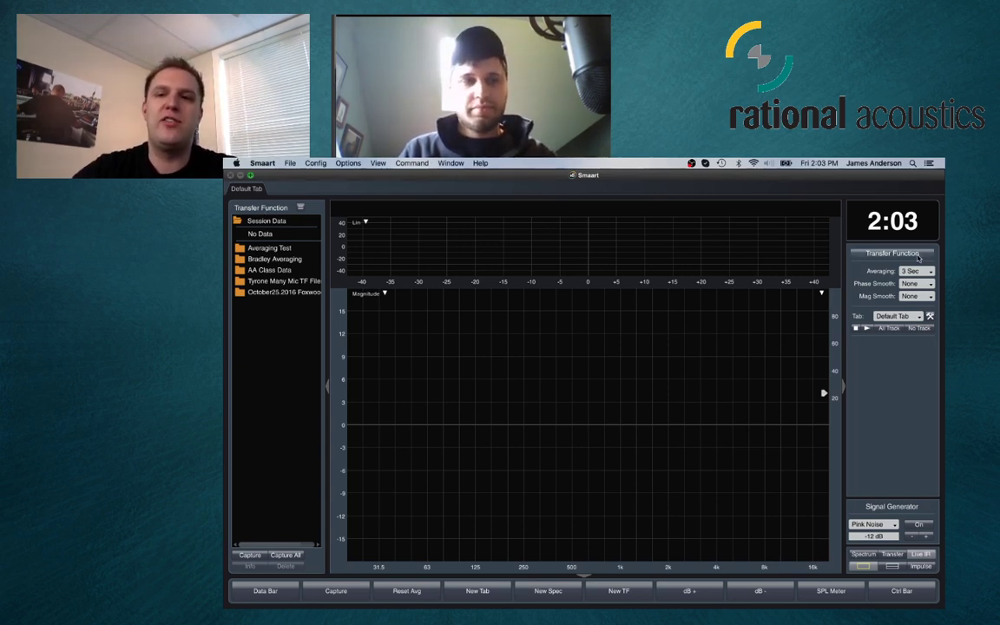
left_click(388, 300)
left_click(356, 309)
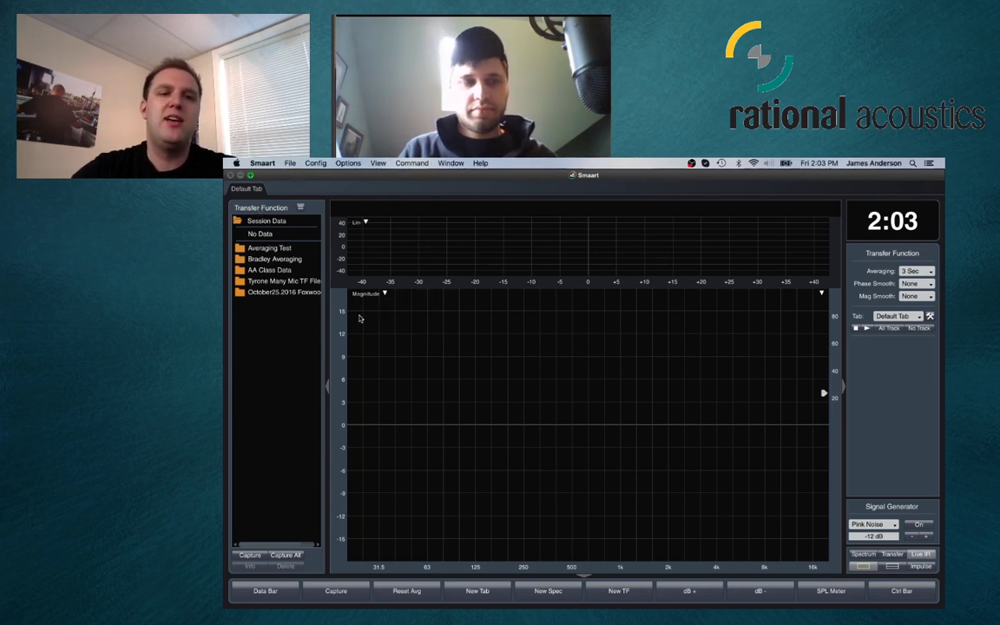
Split the display into two main plots, set the lower one to RTA and give focus to the Magnitude plot
left_click(892, 567)
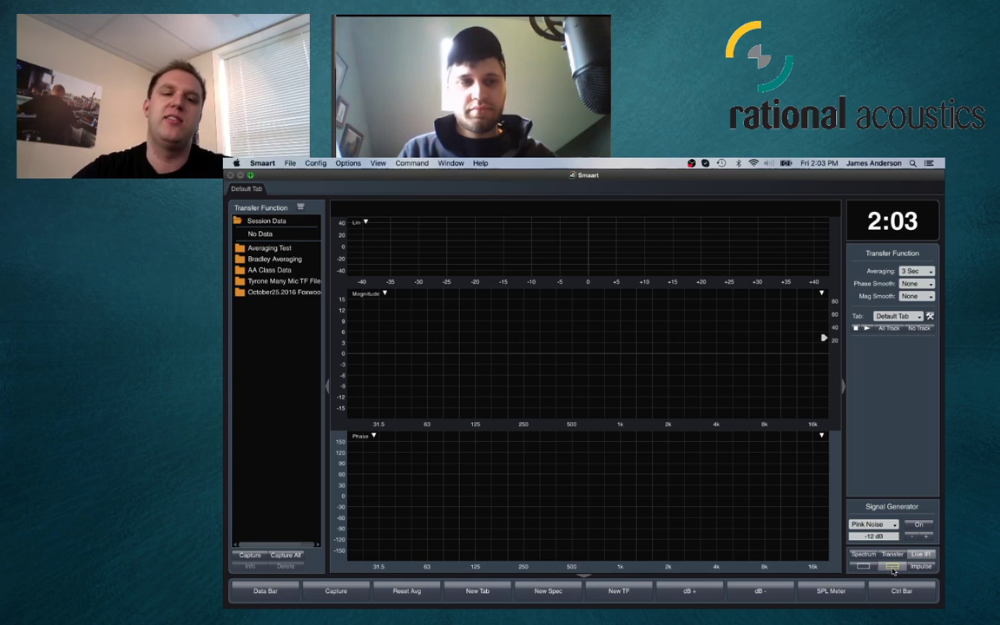
left_click(373, 436)
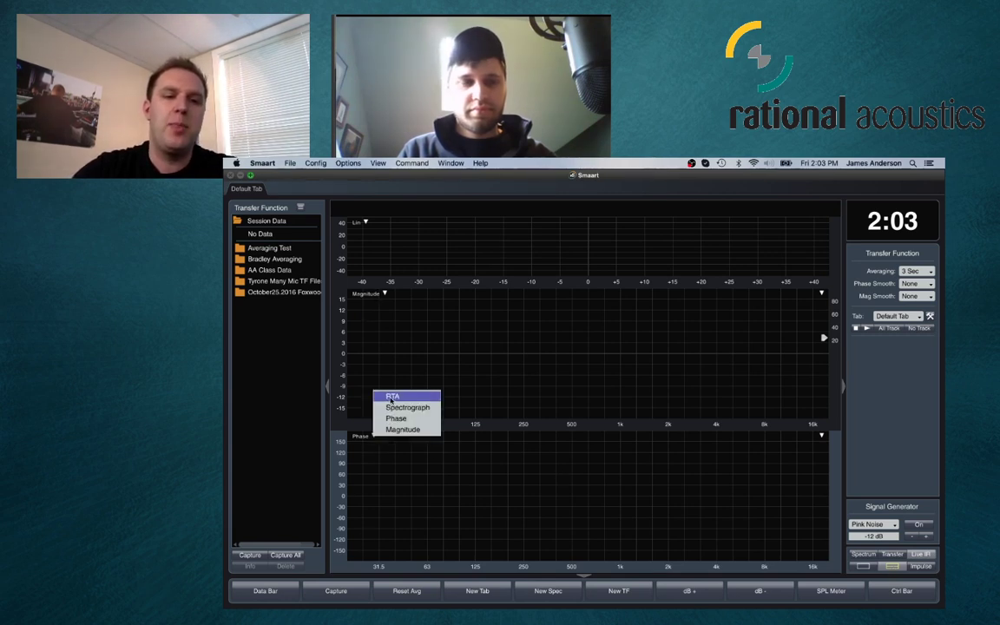
left_click(392, 396)
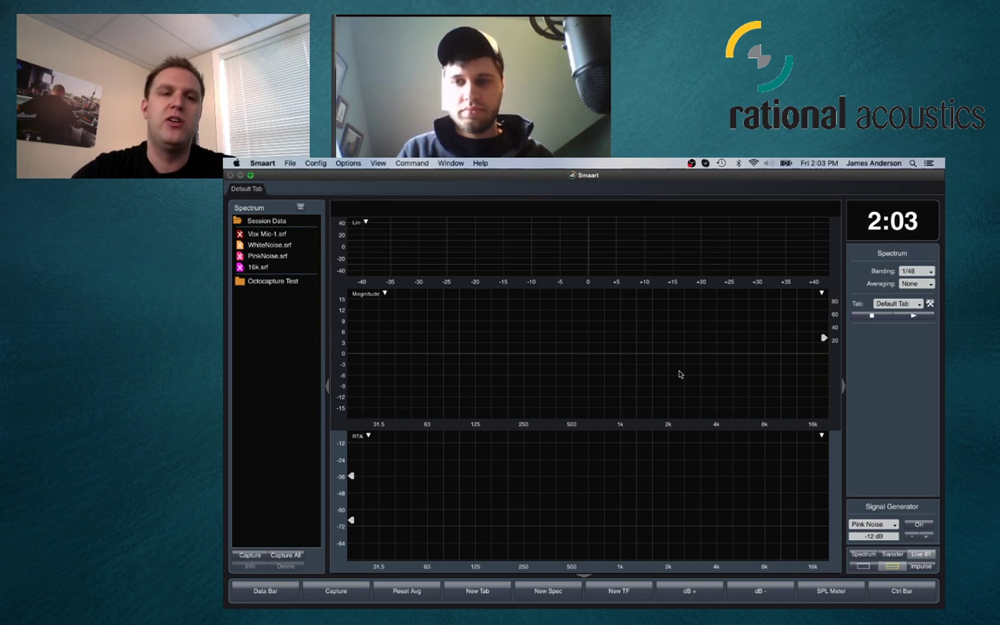
key("t")
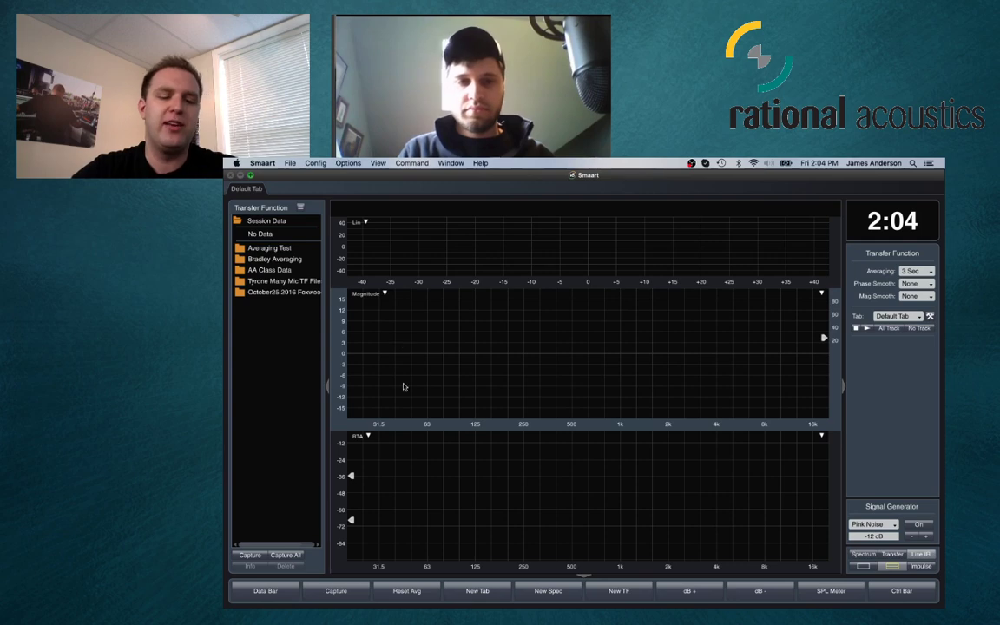
Switch to the PowerPoint slide show and advance to slide 7 on Smaart data location and data type
key("super+Tab")
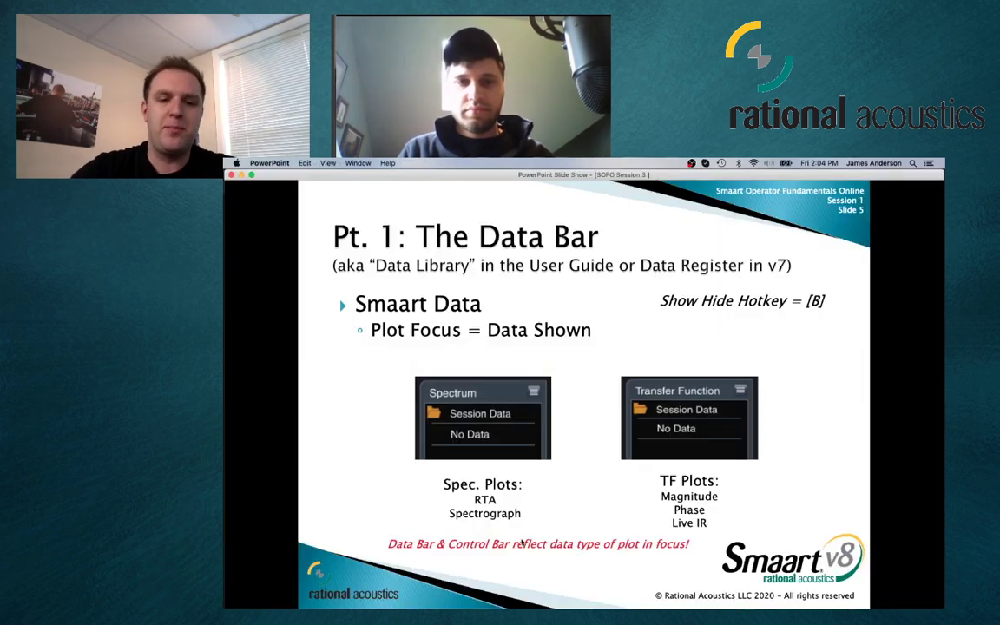
key("Right")
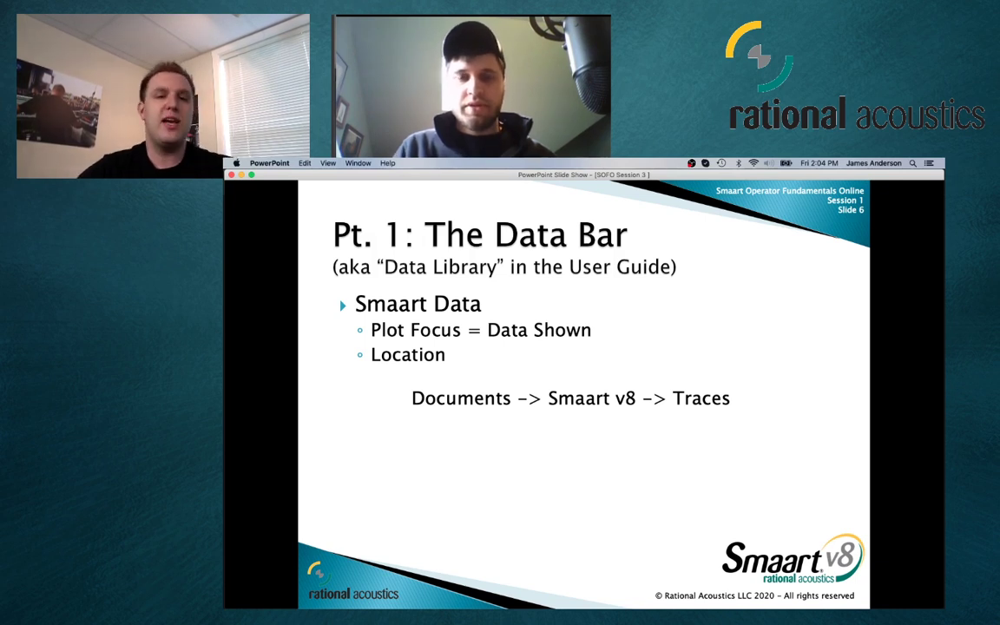
key("Right")
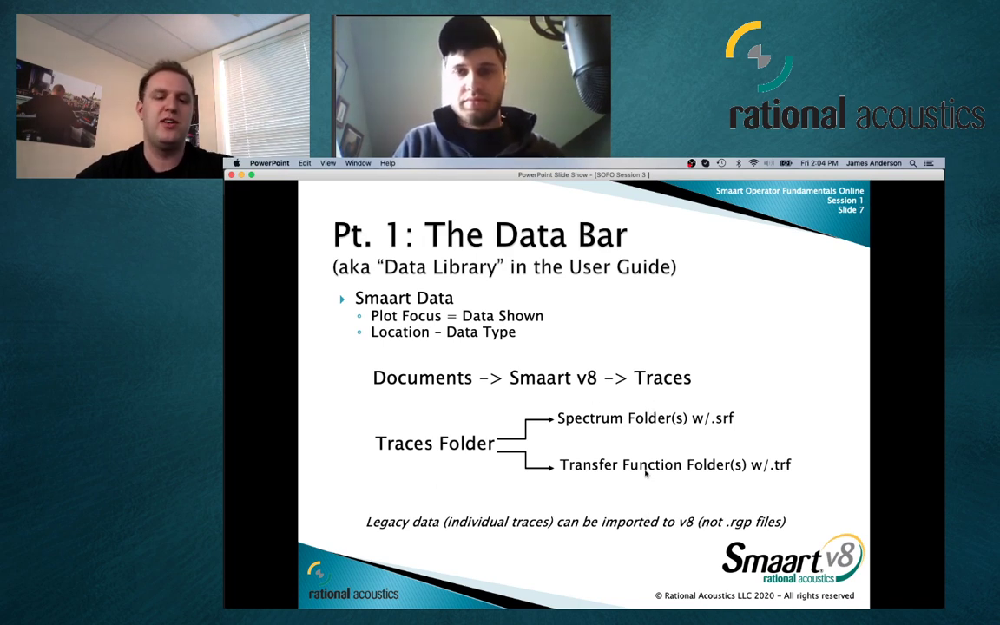
Switch to Smaart 8, bring Finder's Documents window in front of it and move the window slightly lower
key("super+Tab")
key("super+Tab")
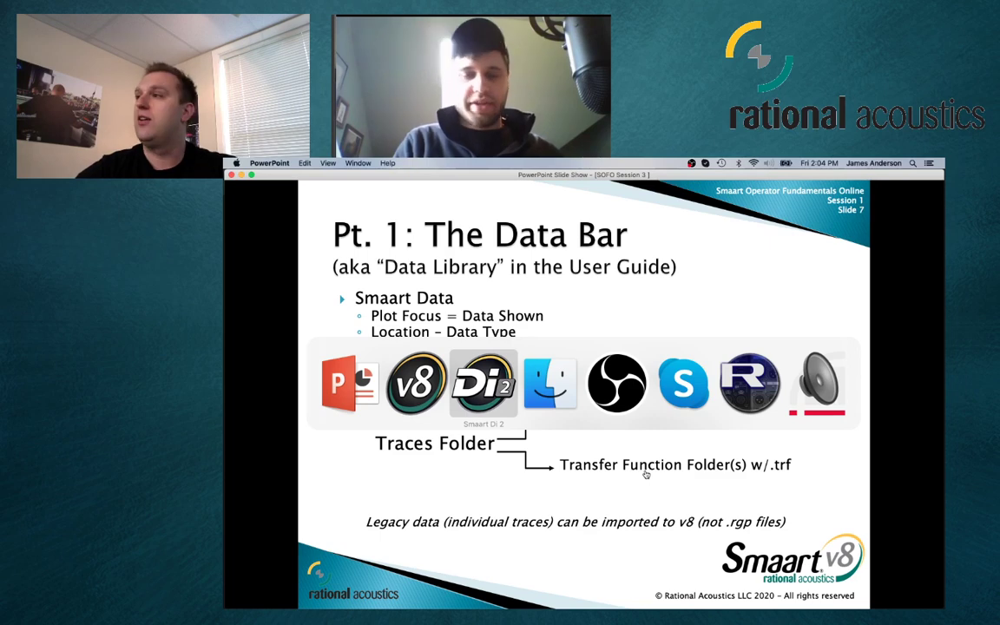
key("super+Tab")
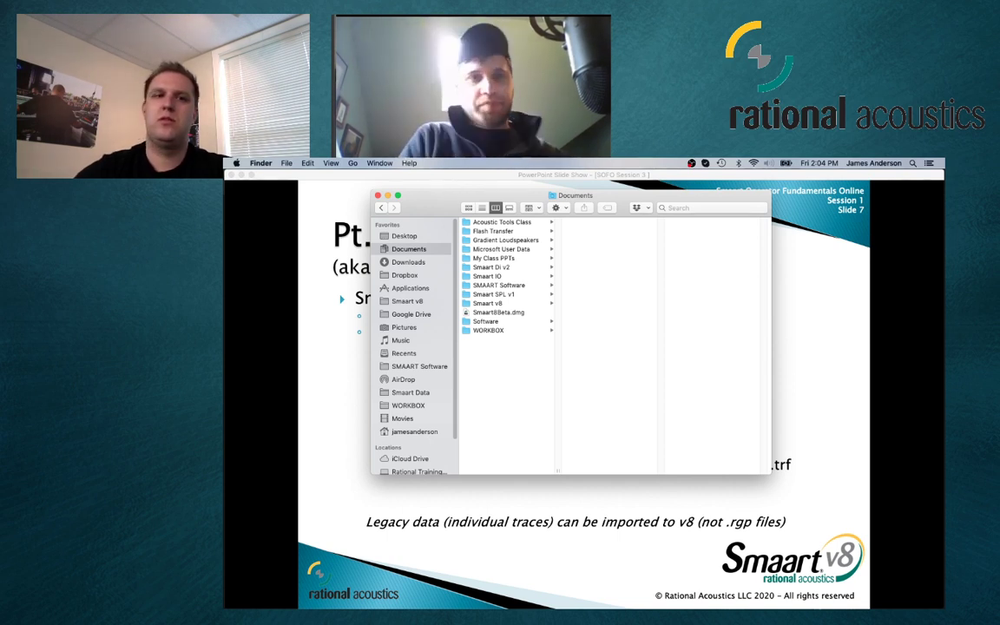
key("super+Tab")
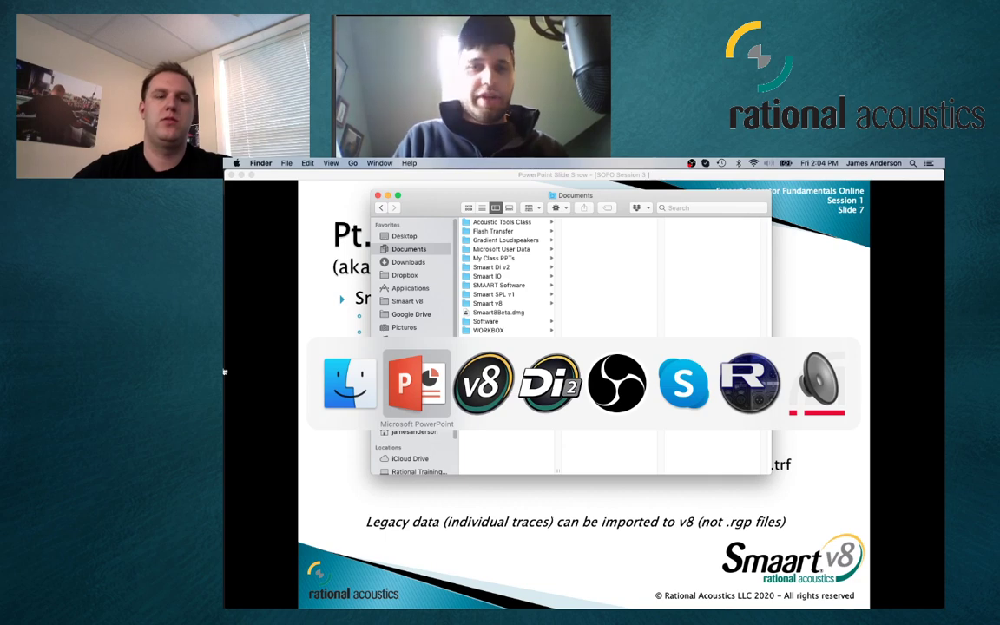
key("super+Tab")
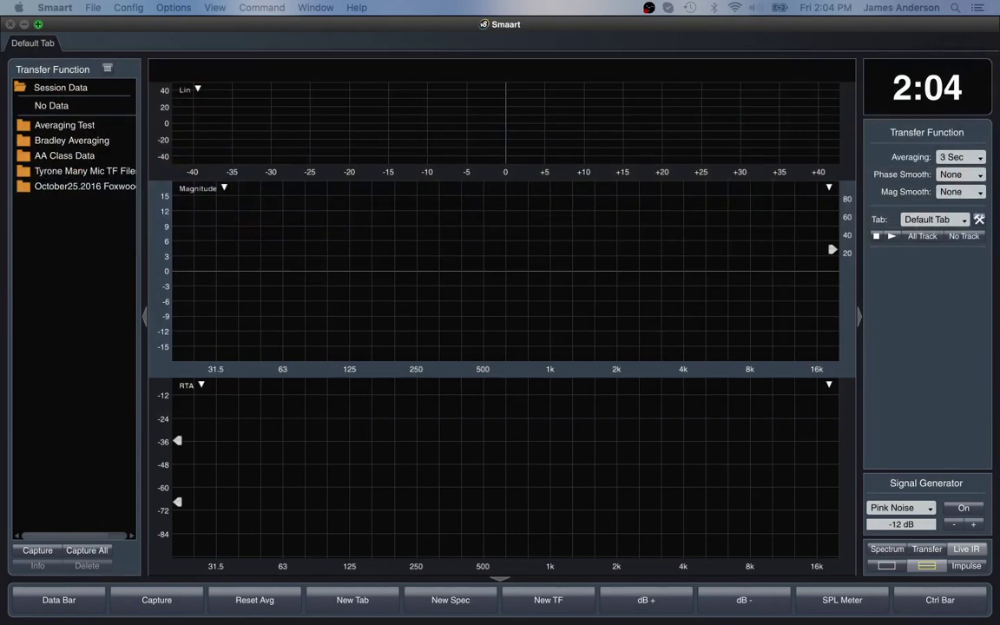
key("super+Tab")
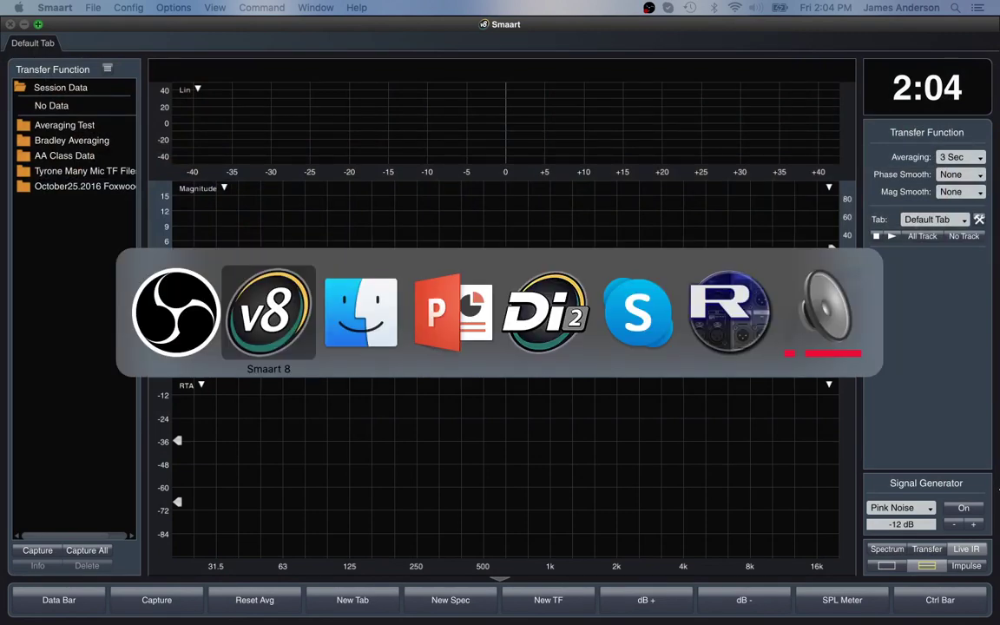
key("super+Tab")
key("super+Tab")
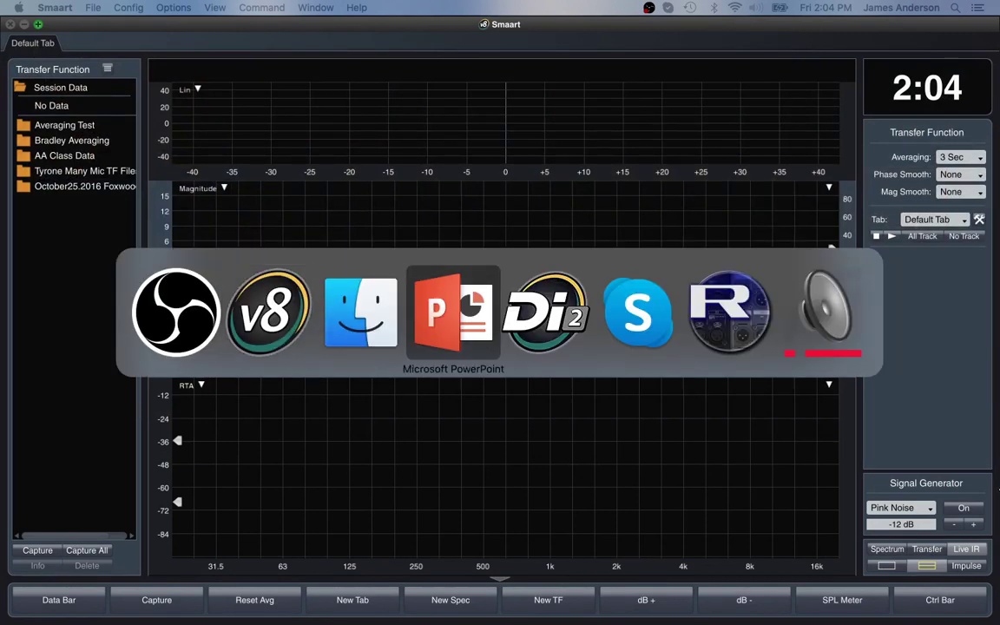
key("super+shift+Tab")
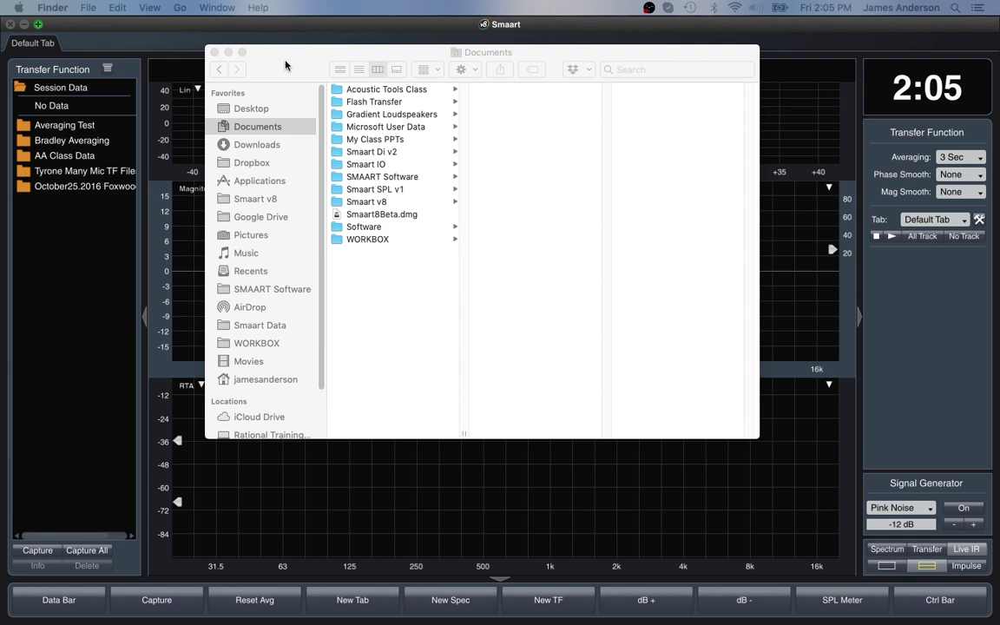
left_click_drag(286, 66, 287, 108)
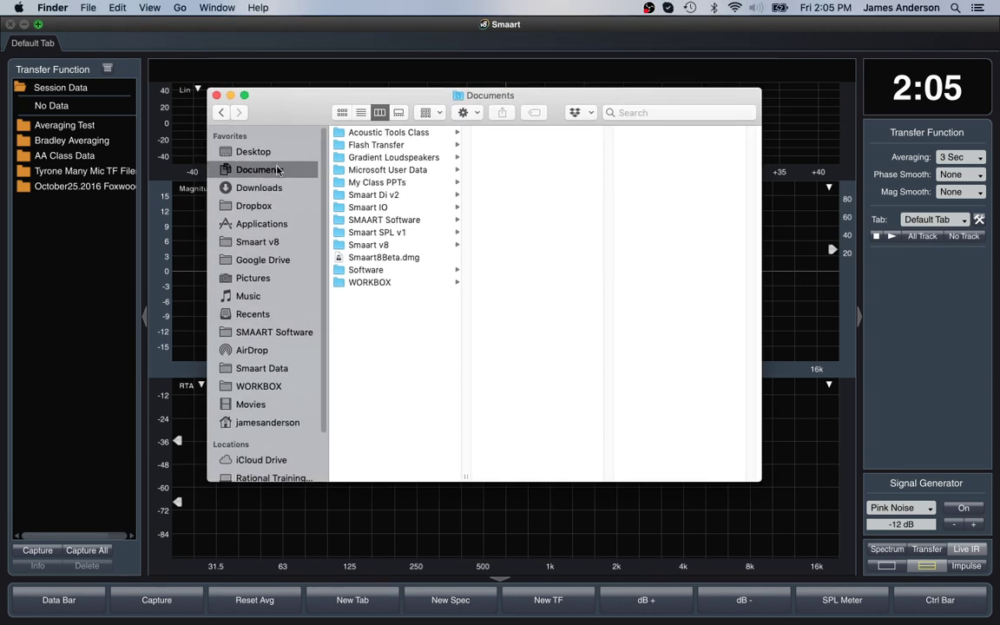
Browse to the Traces folder inside Smaart v8 and look into its Spectrum and Transfer Function folders
left_click(385, 248)
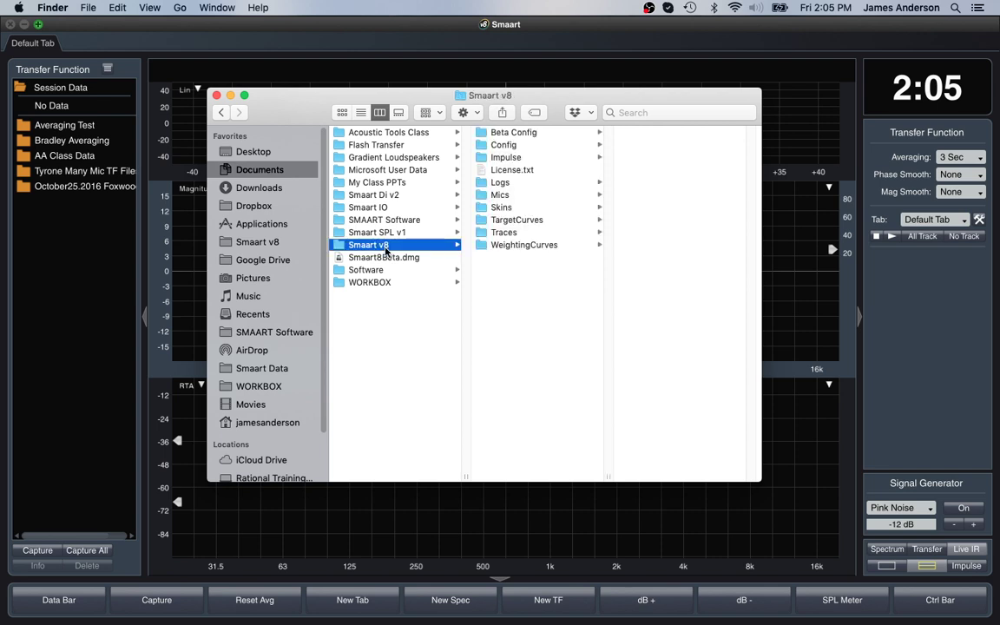
left_click(505, 233)
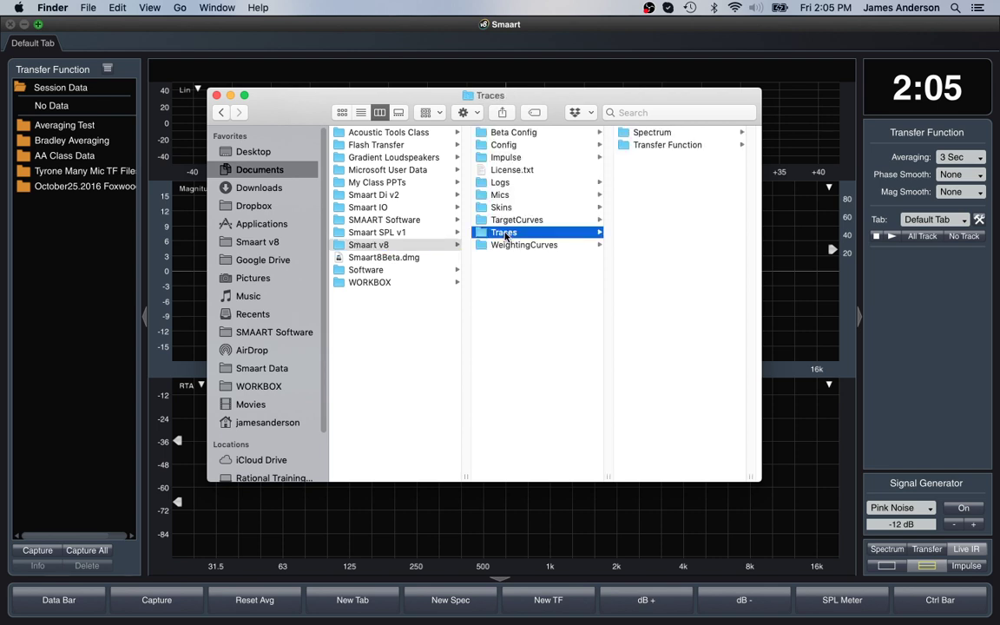
left_click(651, 133)
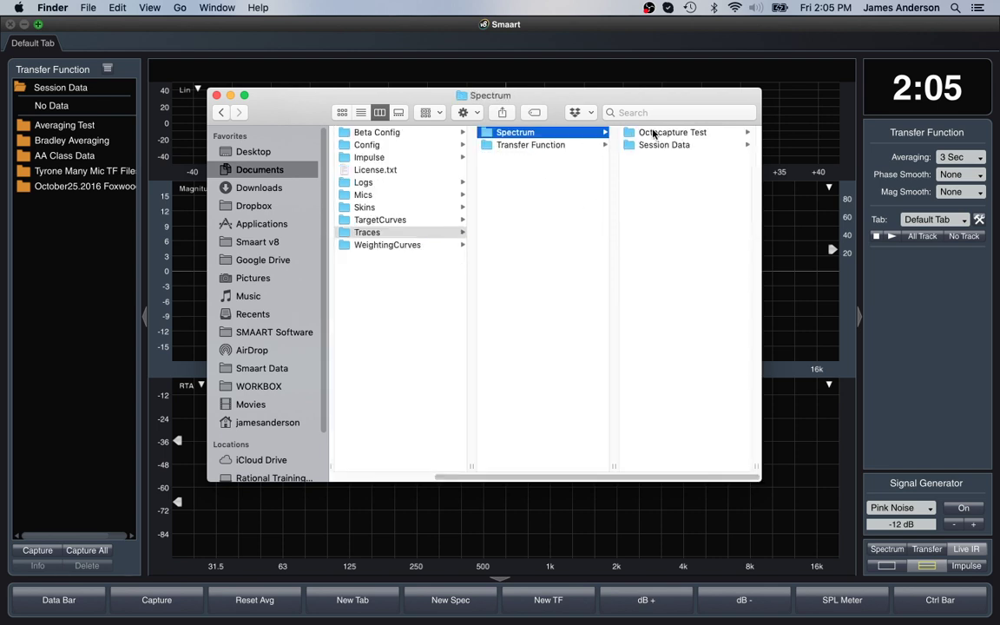
left_click(556, 148)
key("Left")
key("Left")
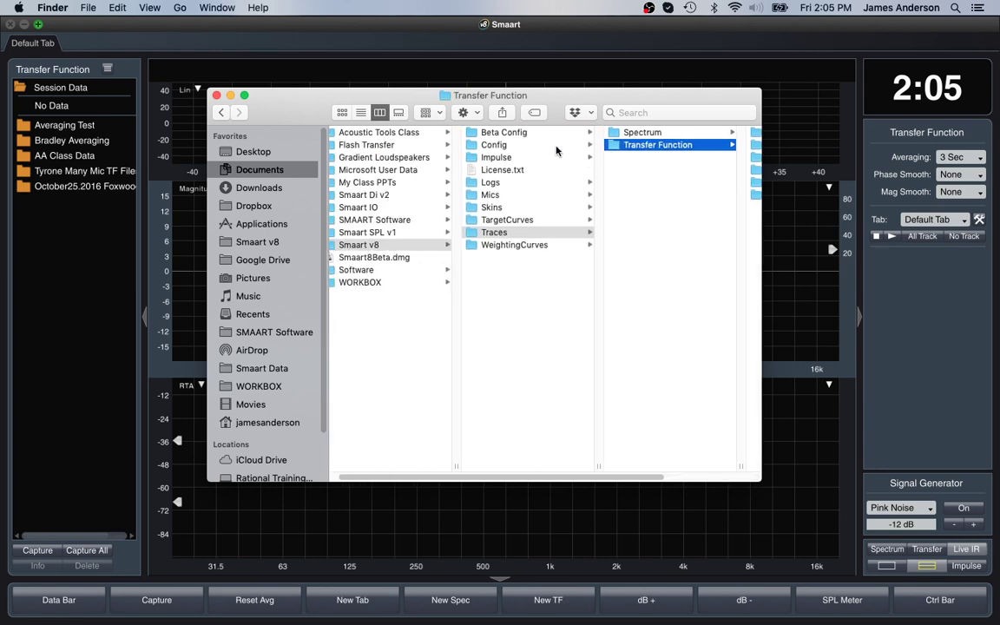
Look into the Spectrum and Transfer Function folders under Traces in the Smaart Di v2 folder
left_click(388, 196)
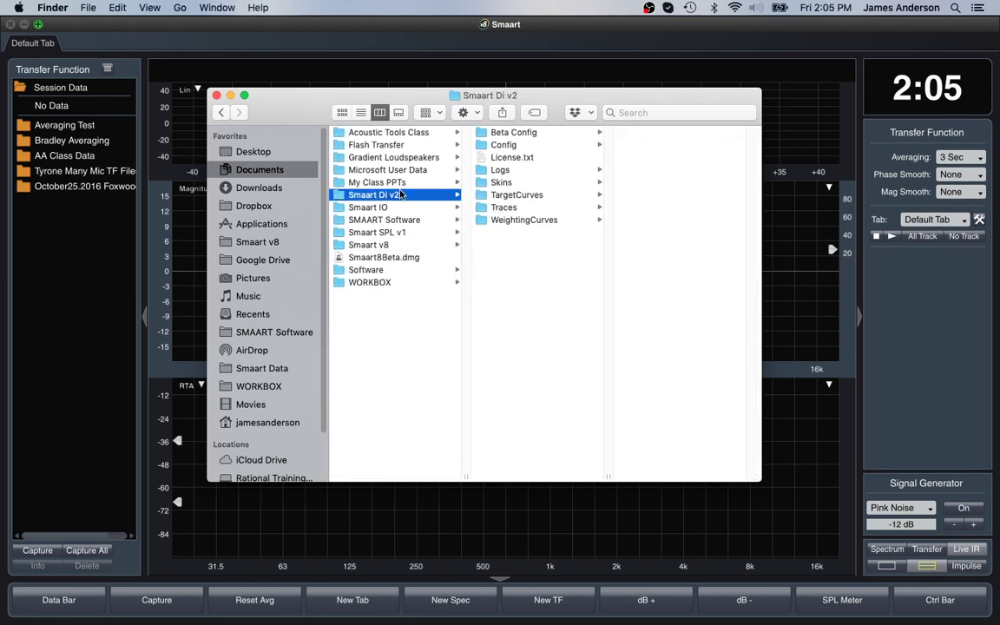
left_click(505, 207)
left_click(664, 133)
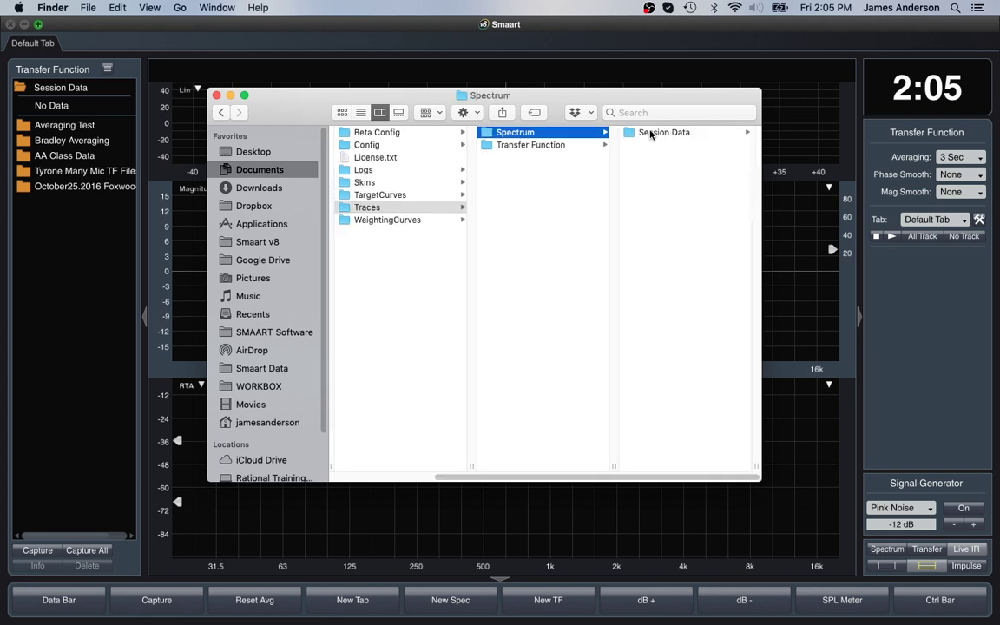
left_click(548, 147)
scroll(548, 149, "left", 5)
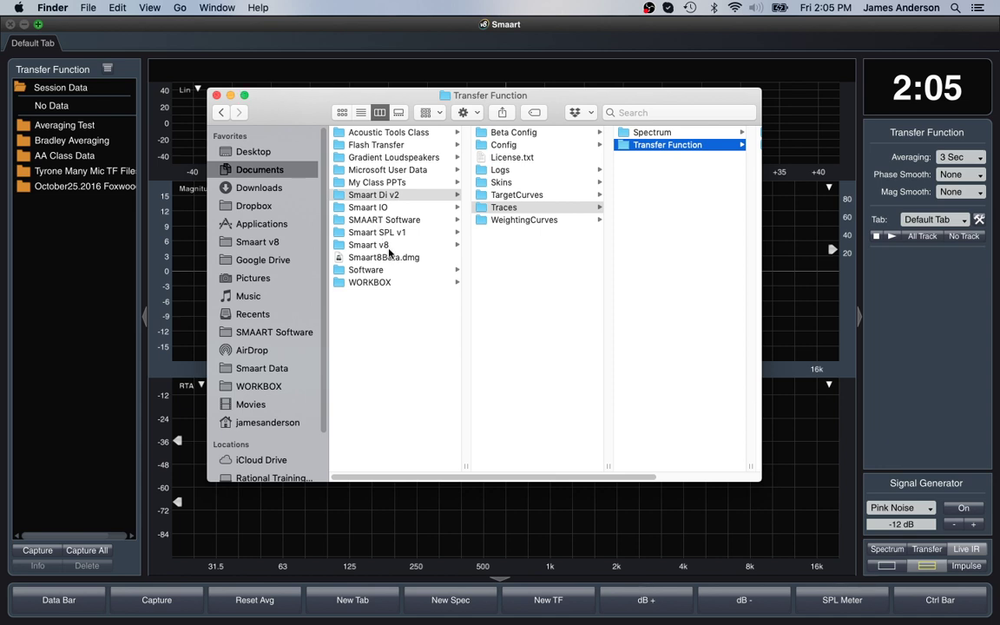
Examine the Transfer Function subfolders under Smaart v8 > Traces, and close the Finder window
left_click(355, 244)
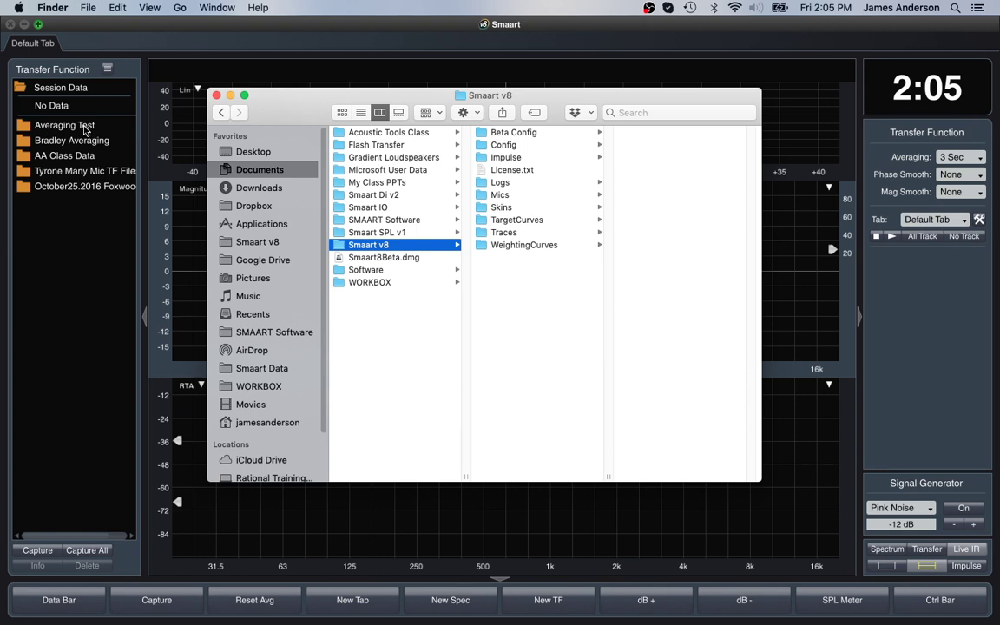
left_click(527, 233)
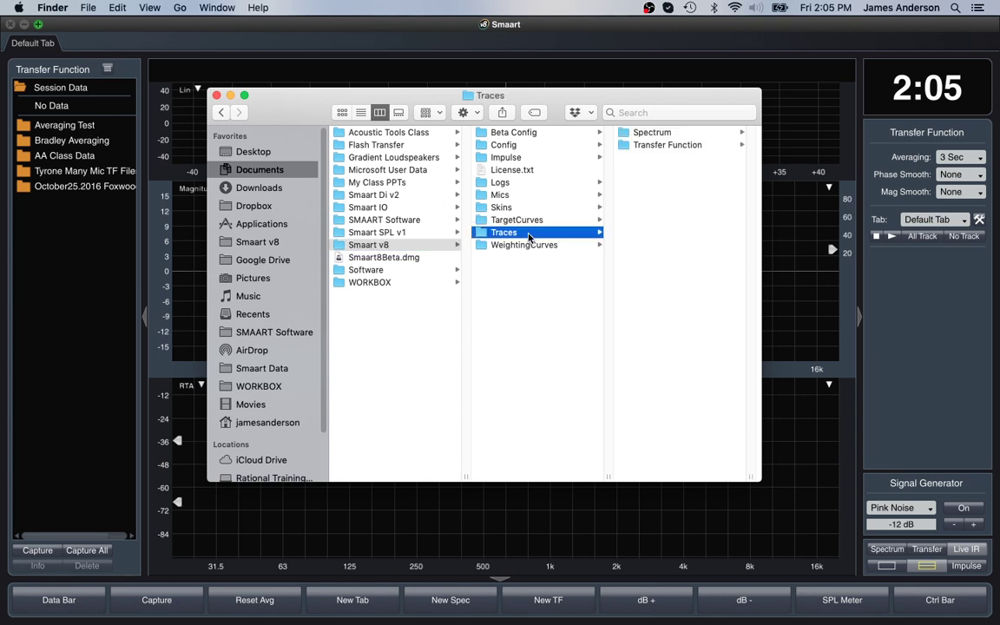
left_click(646, 147)
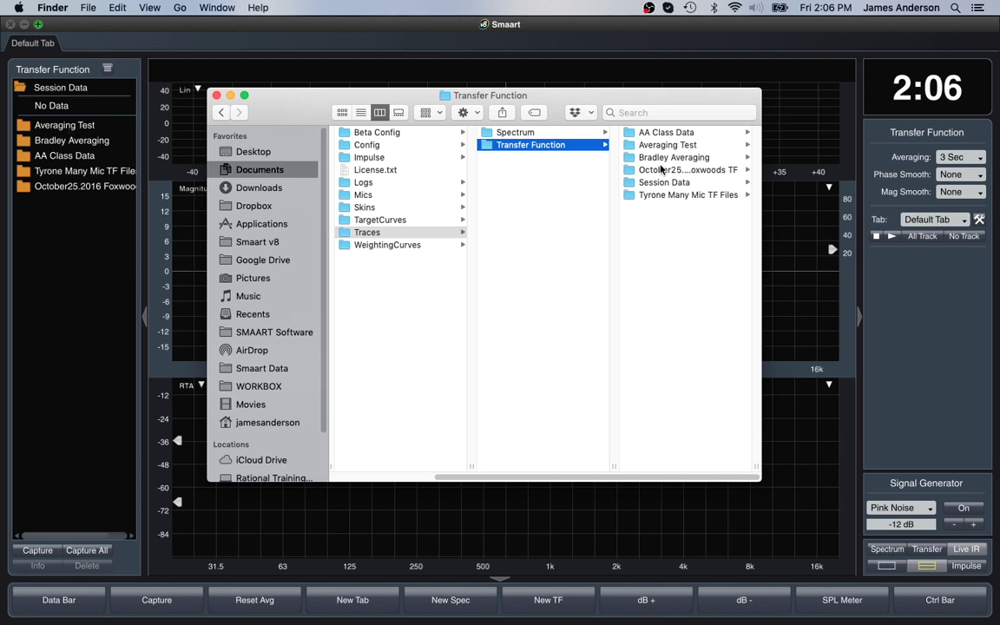
left_click(664, 256)
key("Left")
left_click(216, 98)
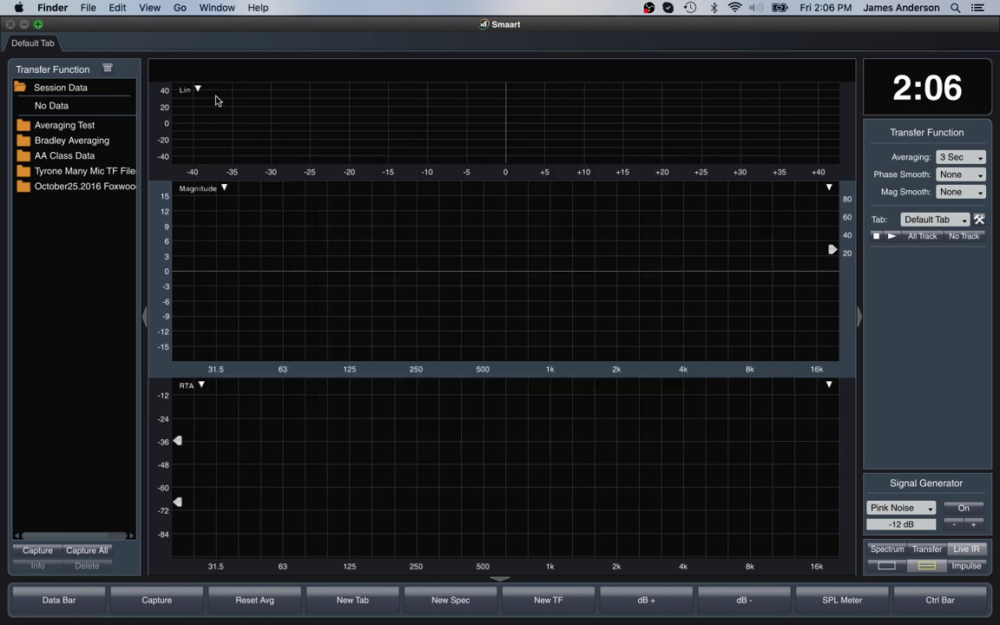
Expand the Averaging Test folder in the transfer function data list to view its traces, and collapse it again
left_click(53, 127)
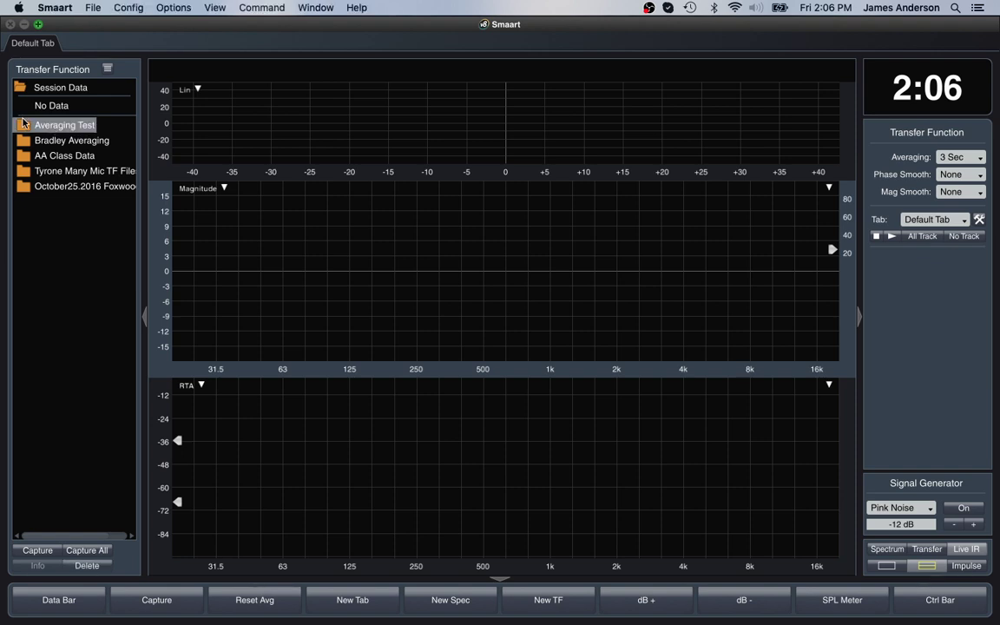
left_click(25, 128)
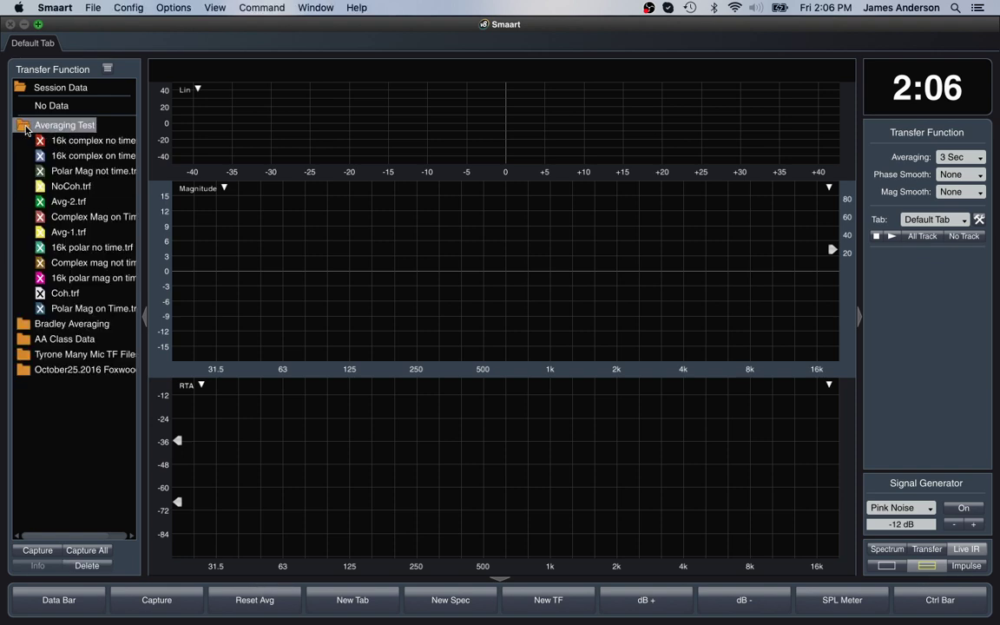
left_click(25, 325)
left_click(25, 325)
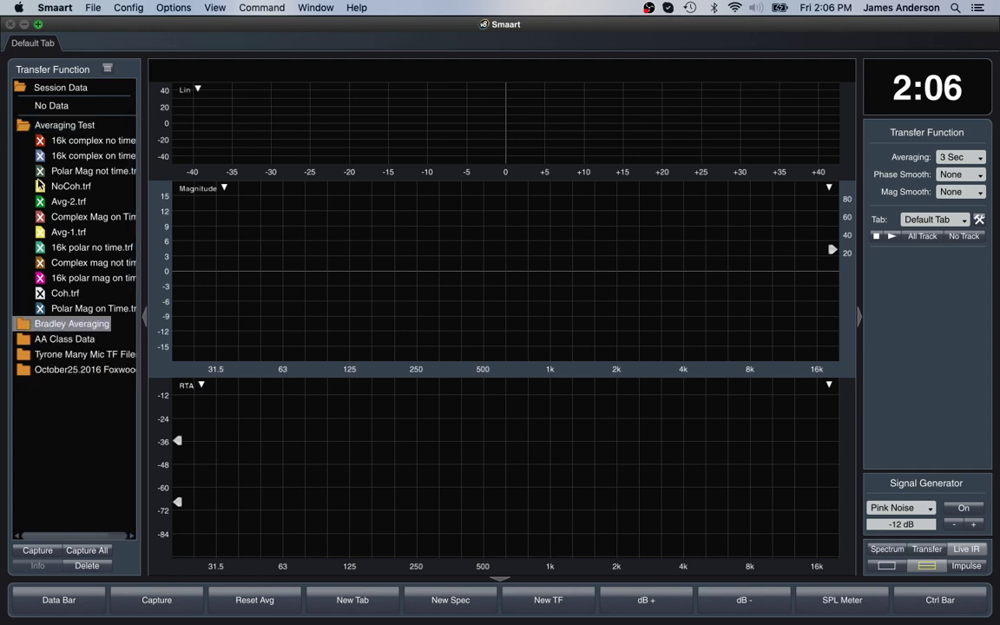
left_click(25, 127)
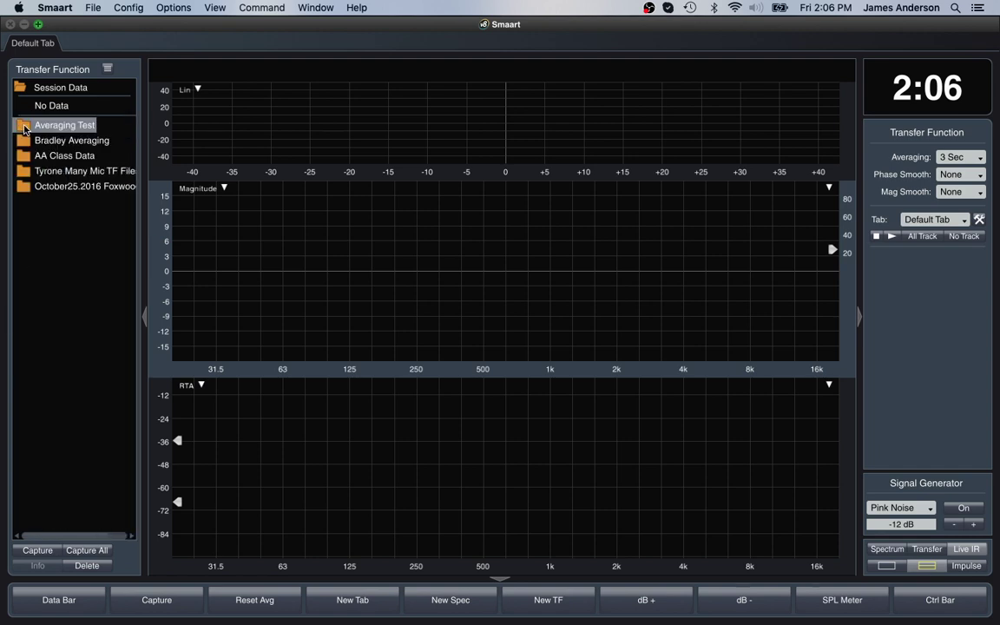
Return to a single RTA plot with the spectrum data list and switch to PowerPoint
key("t")
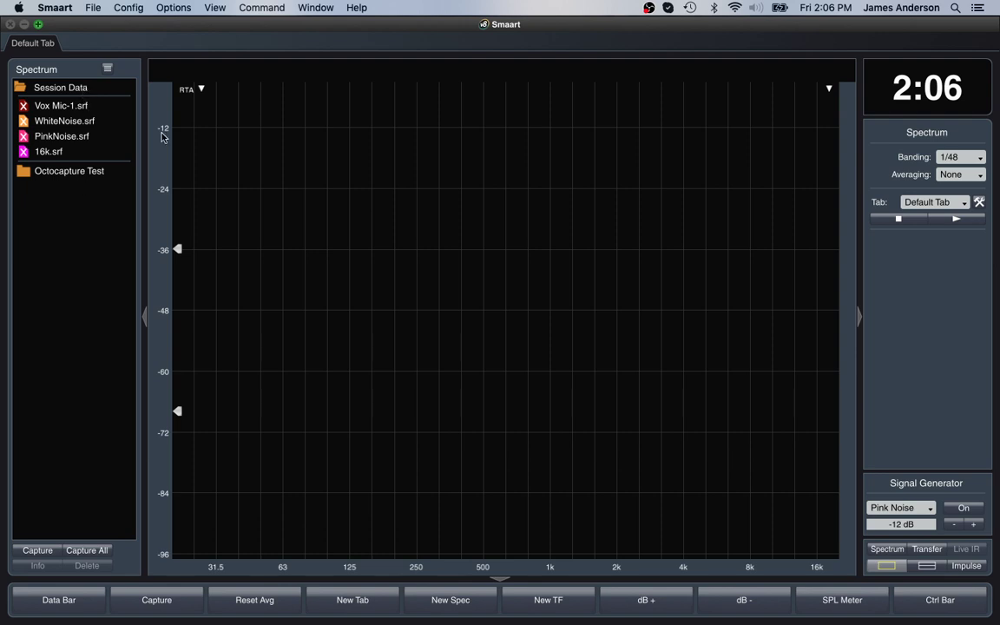
key("super+Tab")
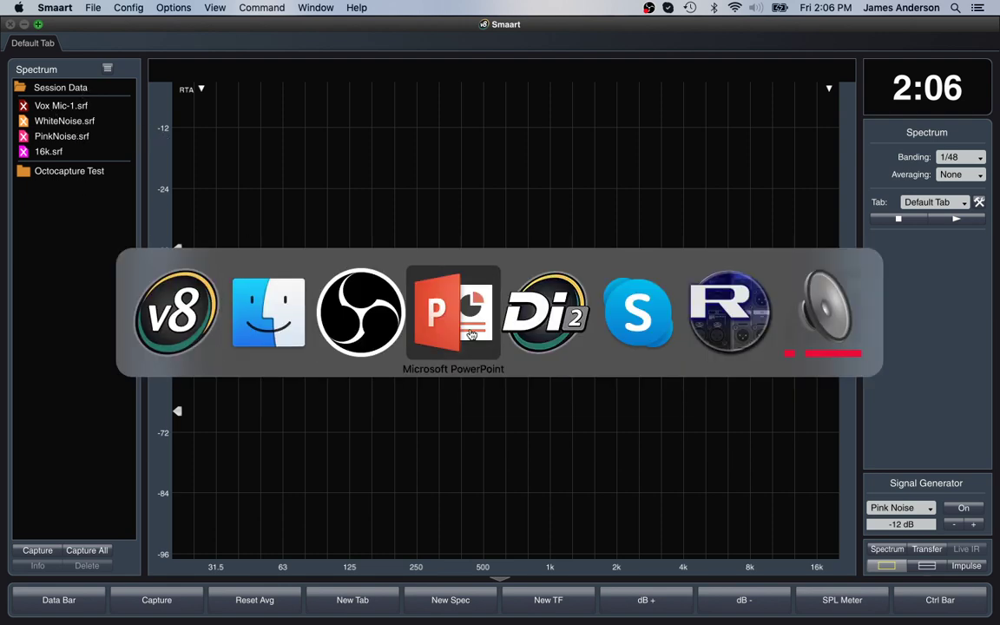
Switch to Finder, open Documents > Smaart v8 > Traces > Spectrum in a new window, and move the window clear of Smaart's data list
left_click(271, 295)
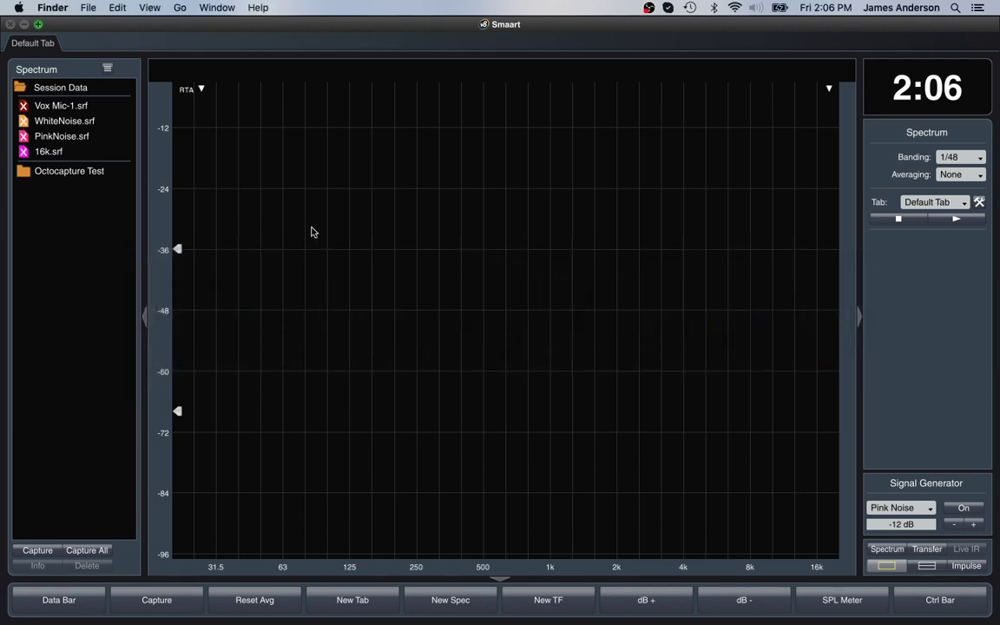
key("super+n")
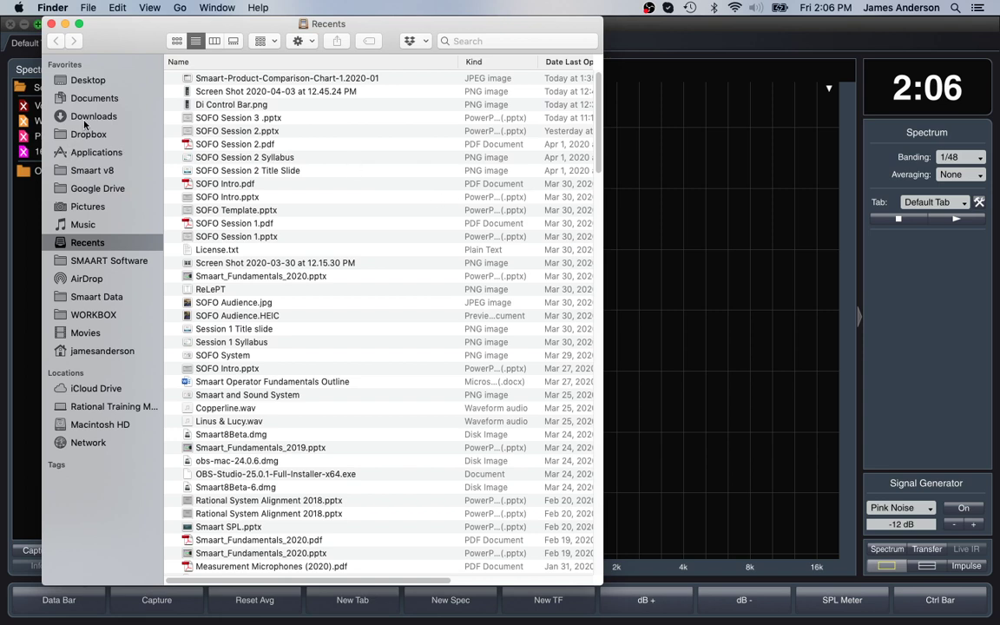
left_click(97, 99)
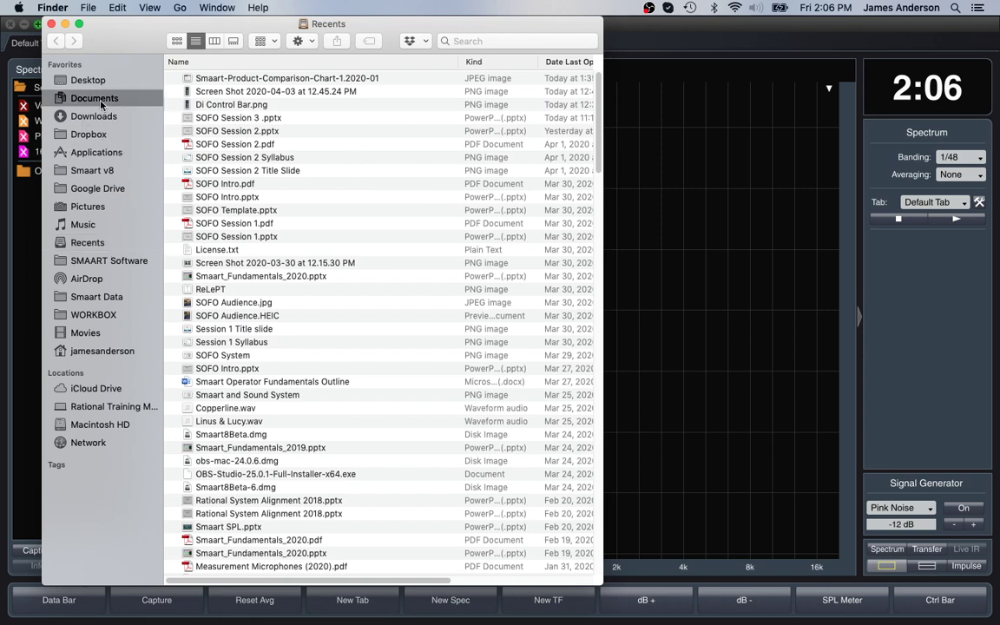
left_click(212, 175)
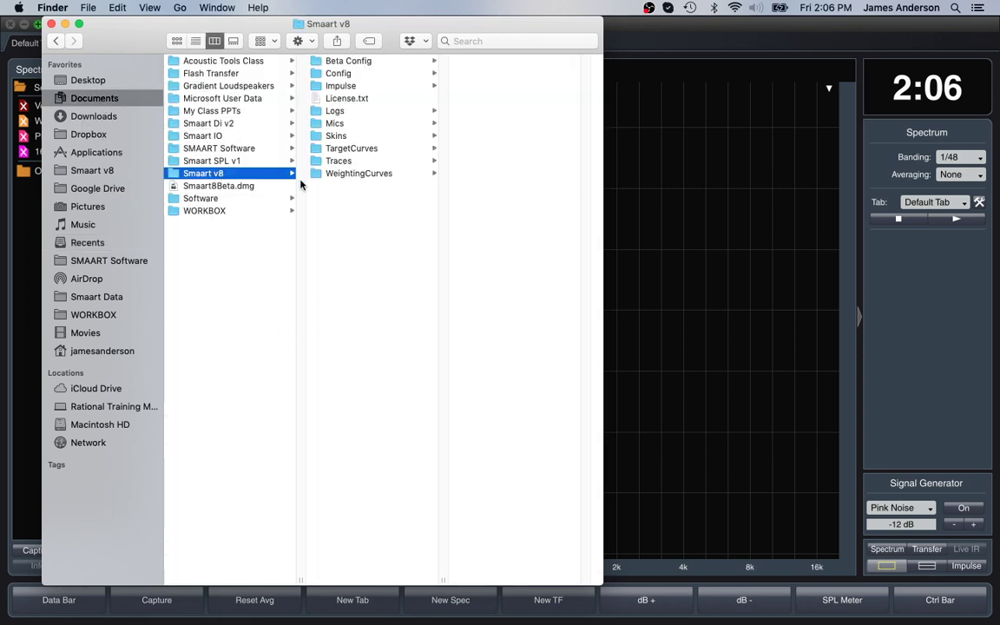
left_click(329, 161)
left_click(486, 63)
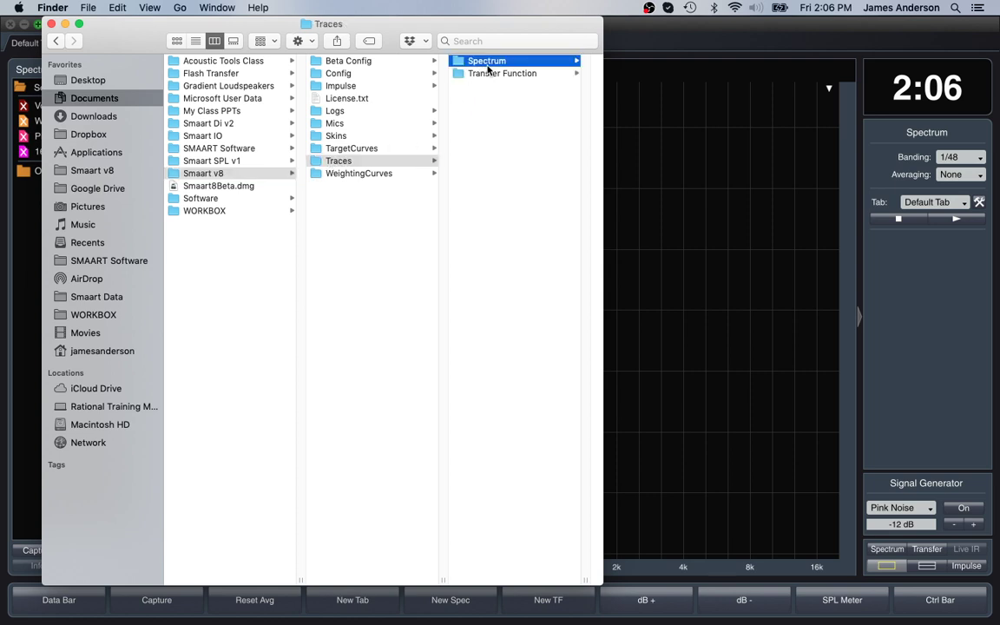
left_click_drag(409, 26, 604, 5)
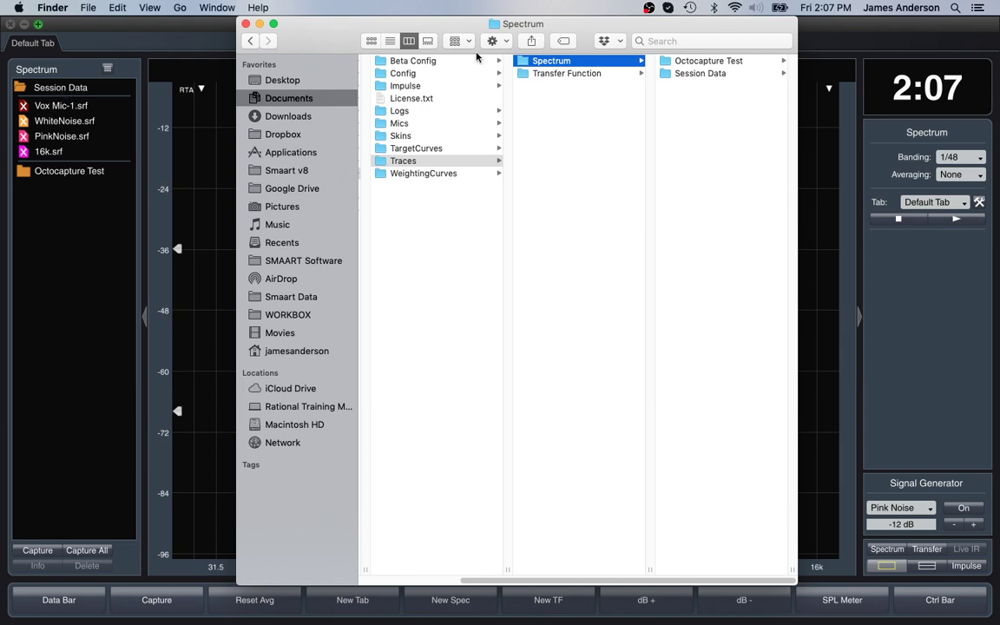
Move Vox Mic-1.srf from the Session Data folder to the Trash
left_click(729, 72)
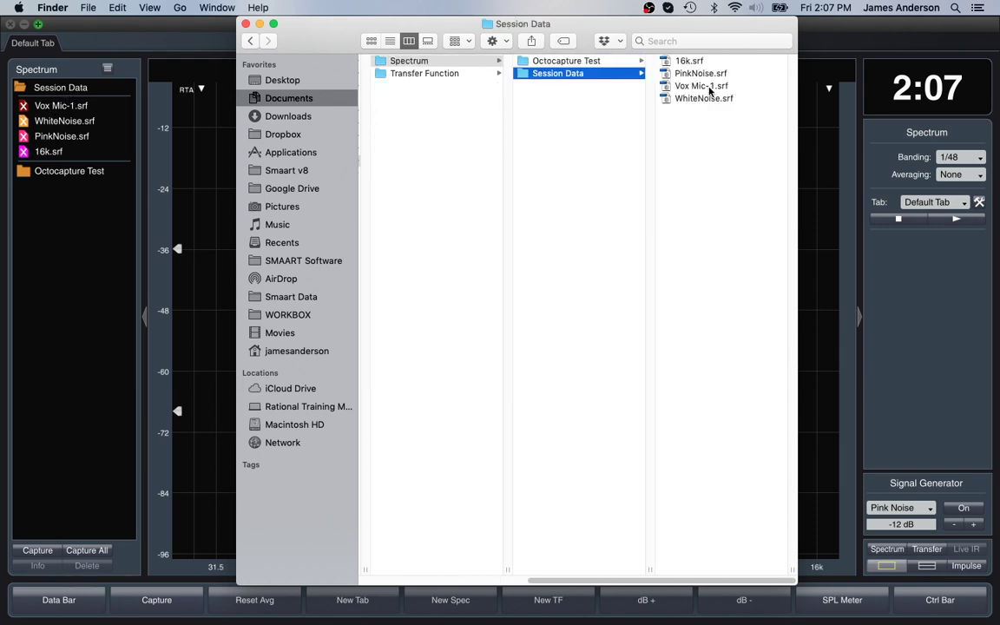
left_click(700, 86)
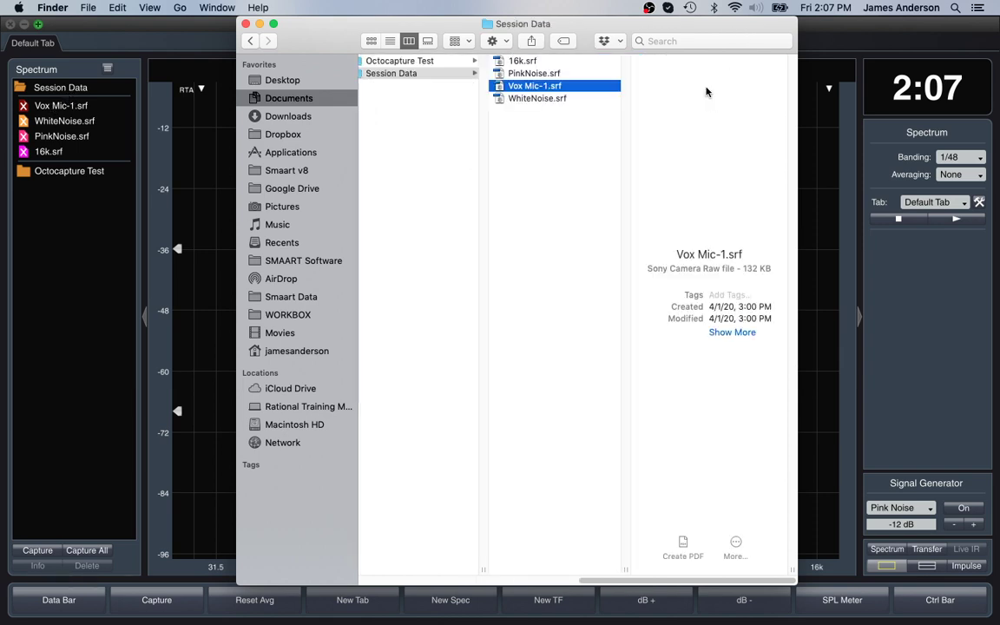
left_click(529, 86)
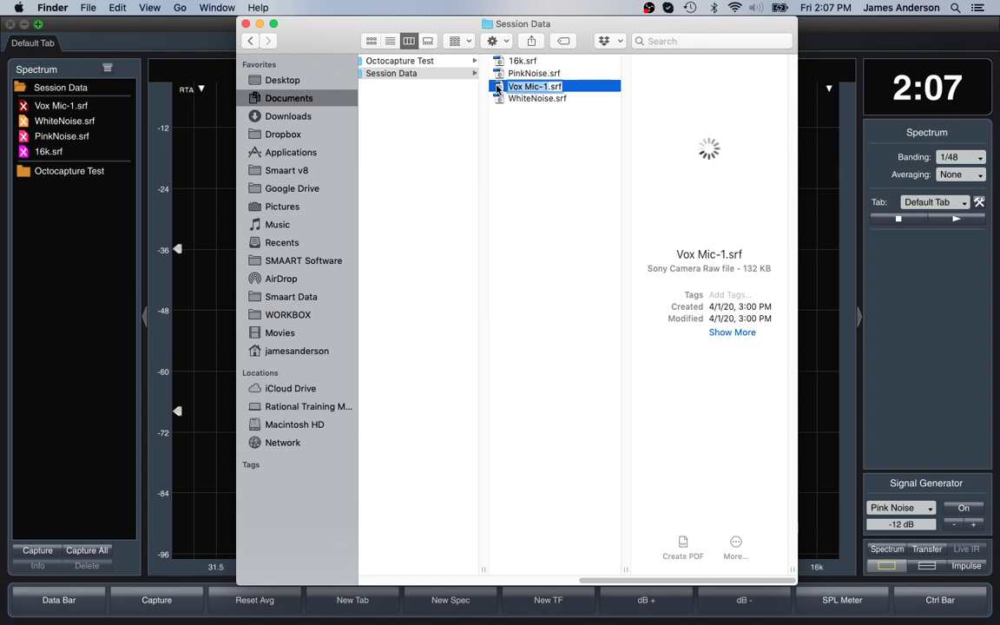
right_click(498, 88)
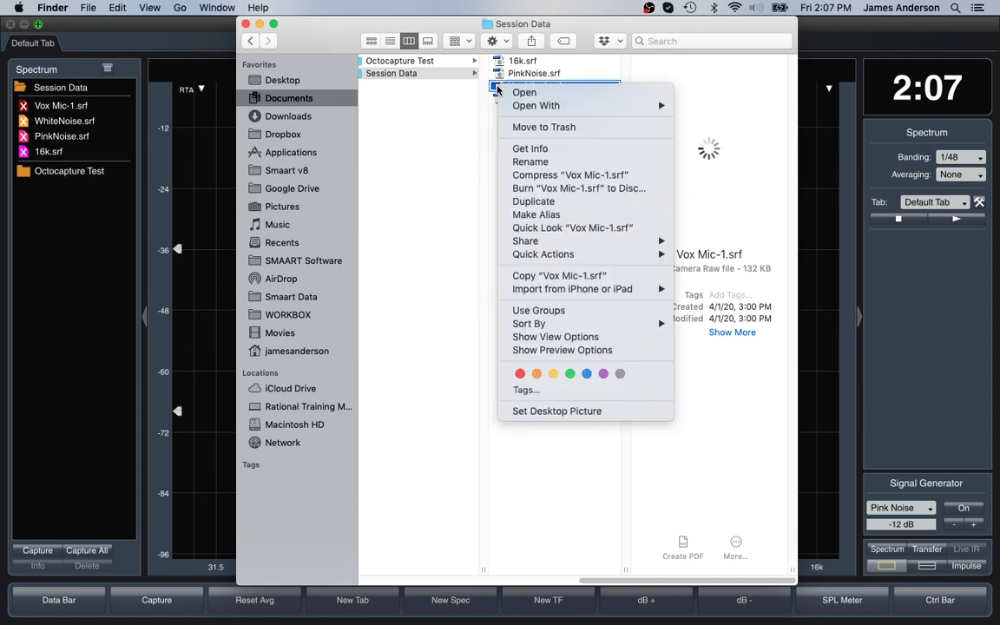
left_click(525, 132)
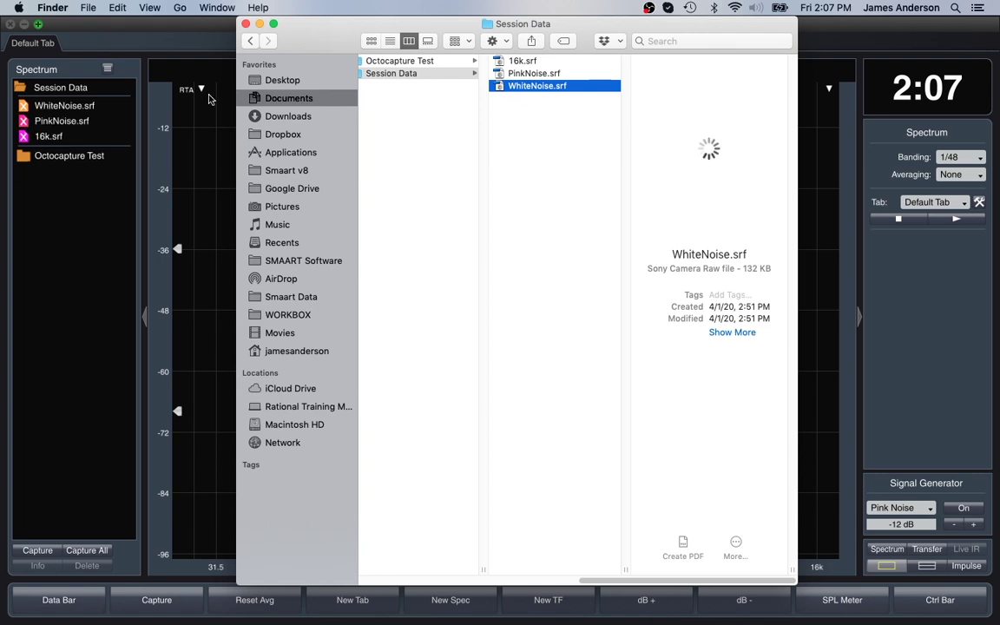
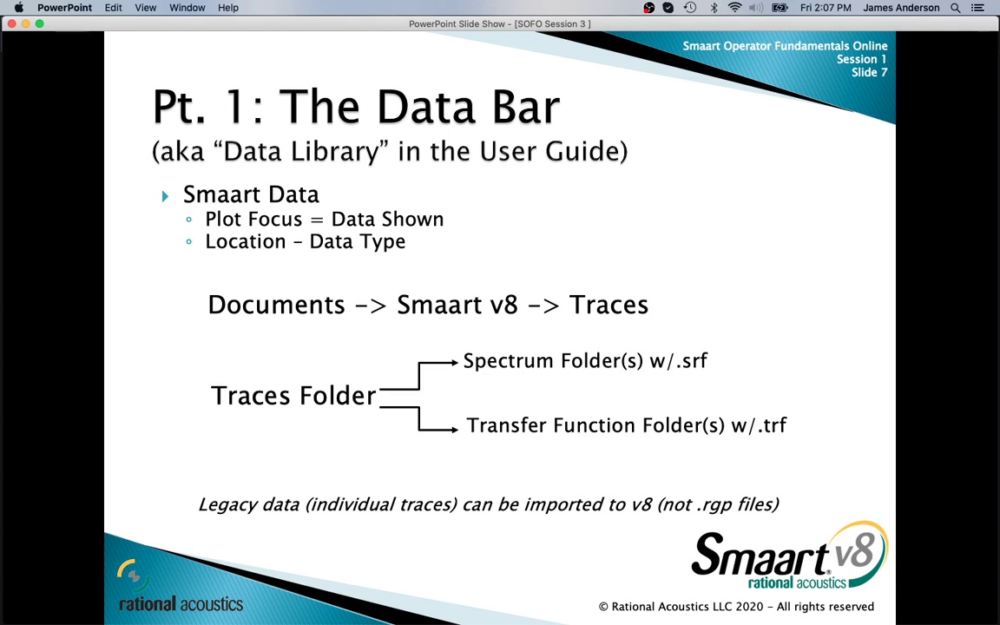
Advance the PowerPoint slide show to the slide about moving data and return to Smaart
key("Right")
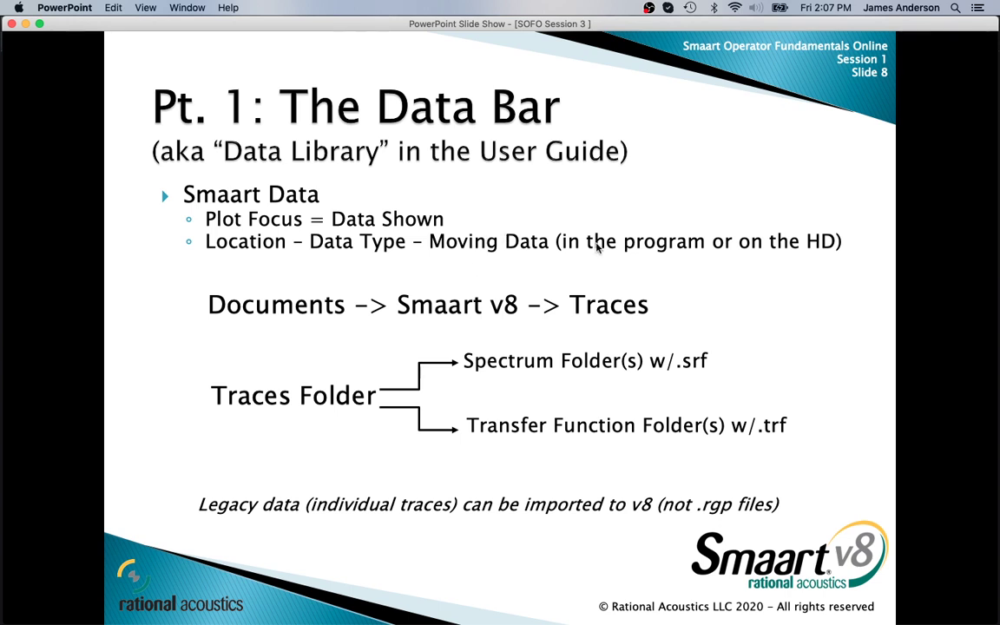
key("super+Tab")
key("super+Tab")
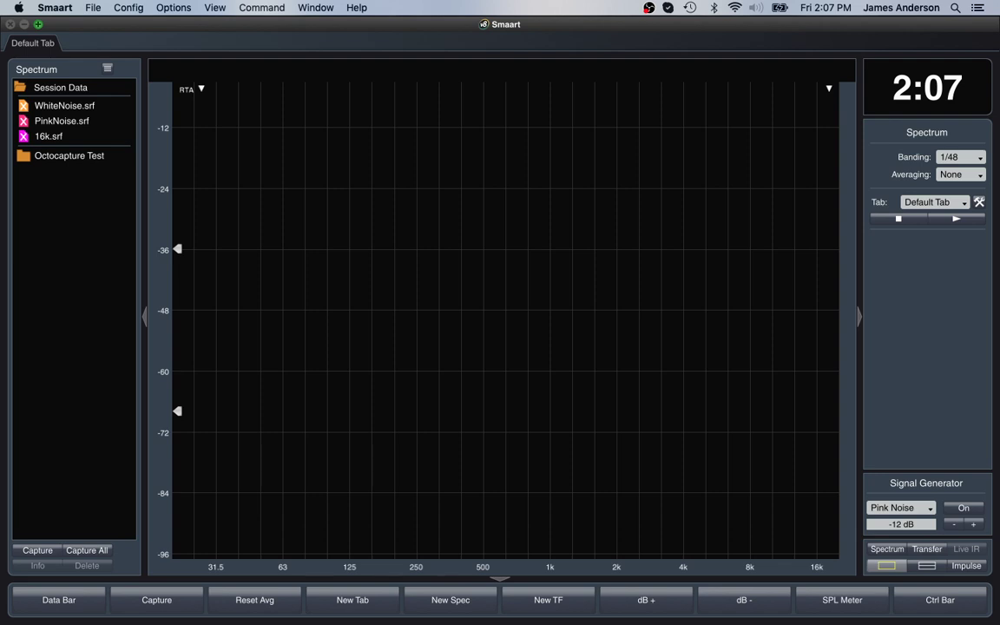
left_click(55, 7)
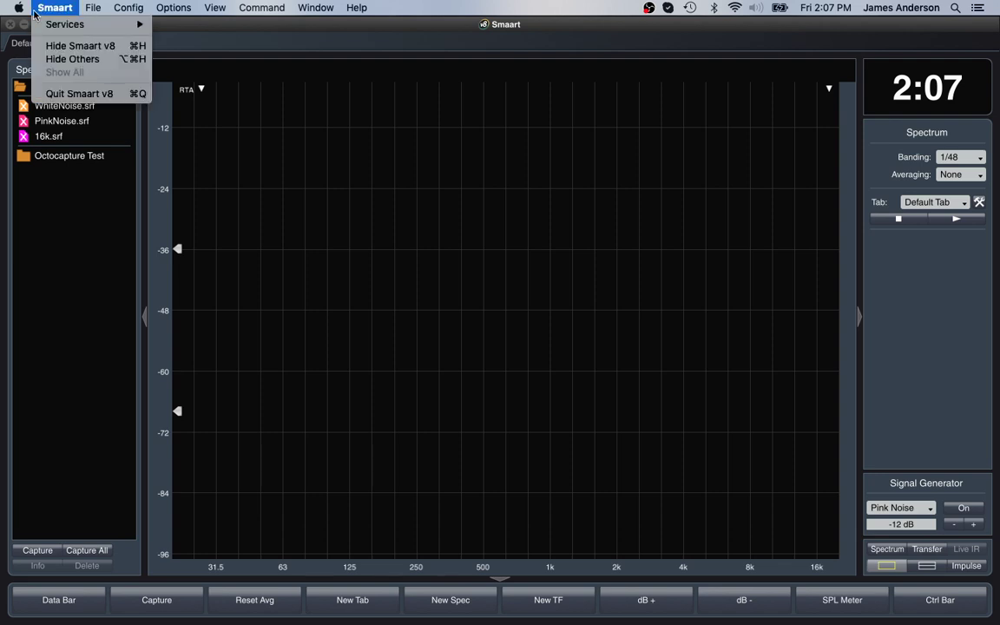
left_click(124, 82)
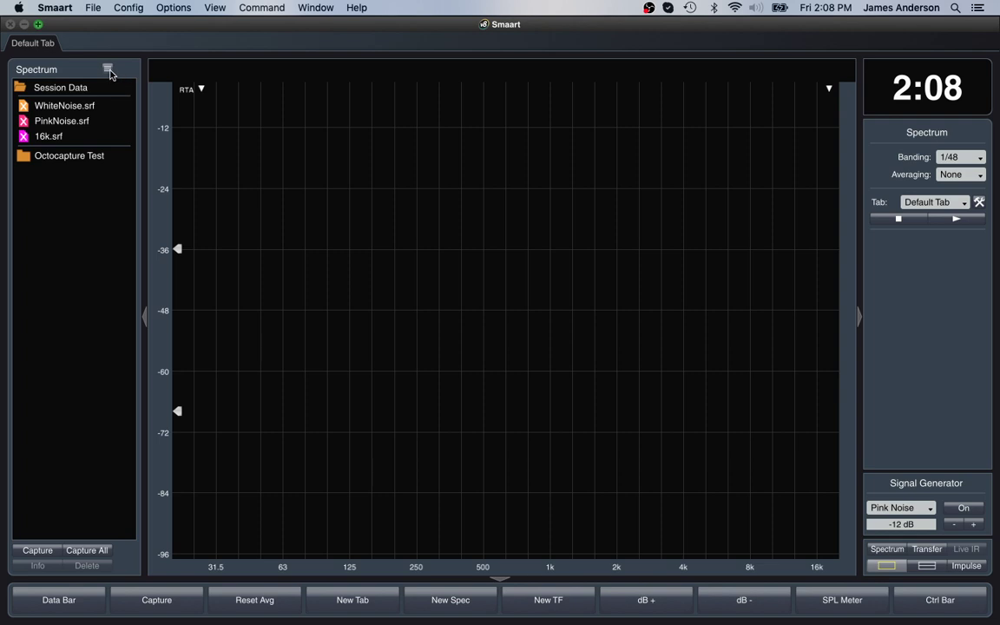
Create a folder named "new folder" in the Session Data list and move WhiteNoise.srf into it
left_click(106, 70)
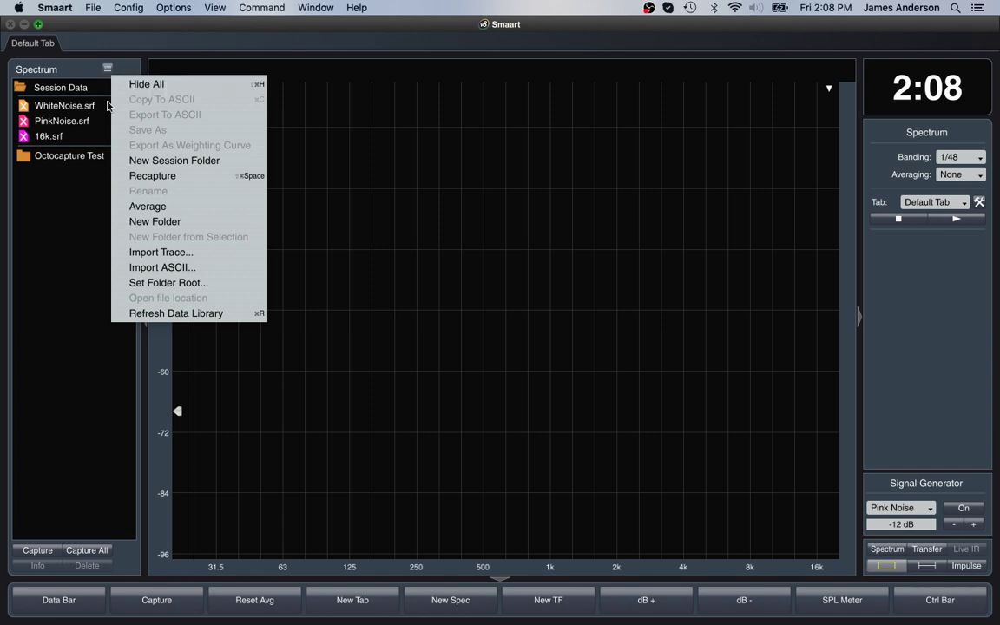
left_click(152, 222)
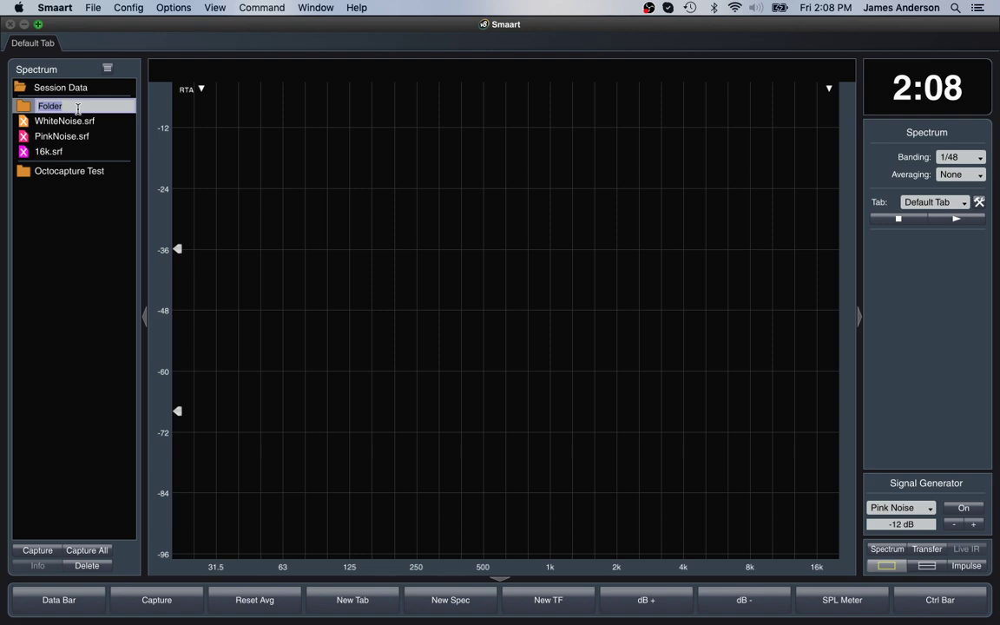
type("new fol")
key("Escape")
left_click_drag(54, 121, 40, 109)
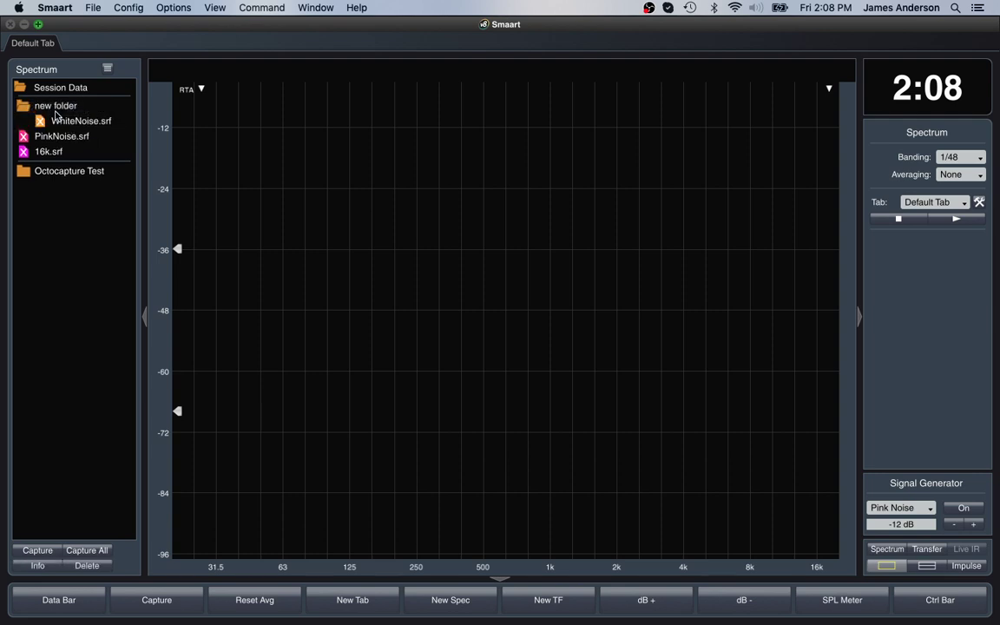
Create a second folder named "new folder 2" in the Session Data list
left_click(61, 106)
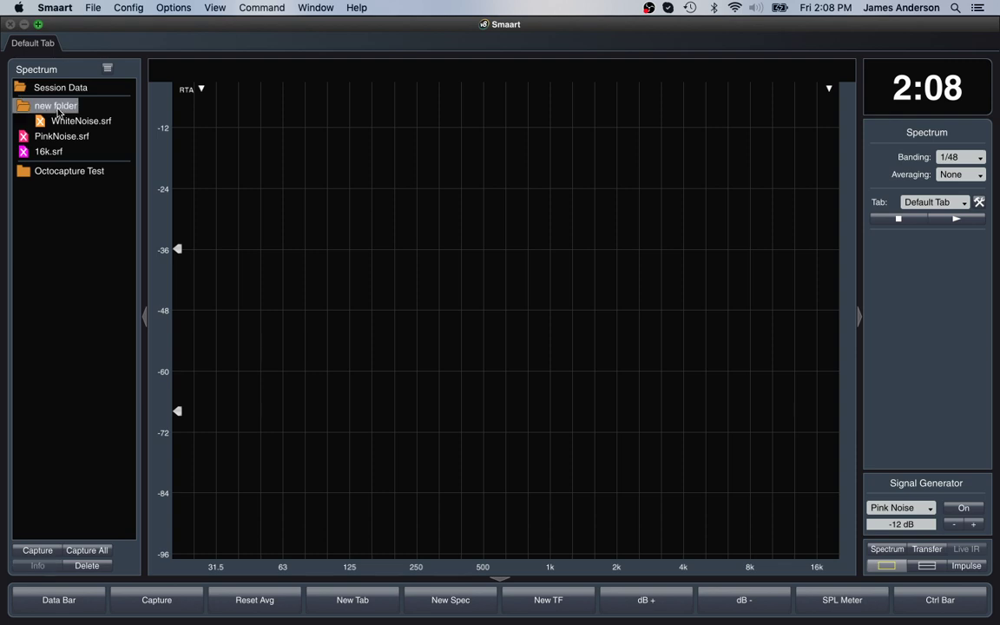
left_click(105, 68)
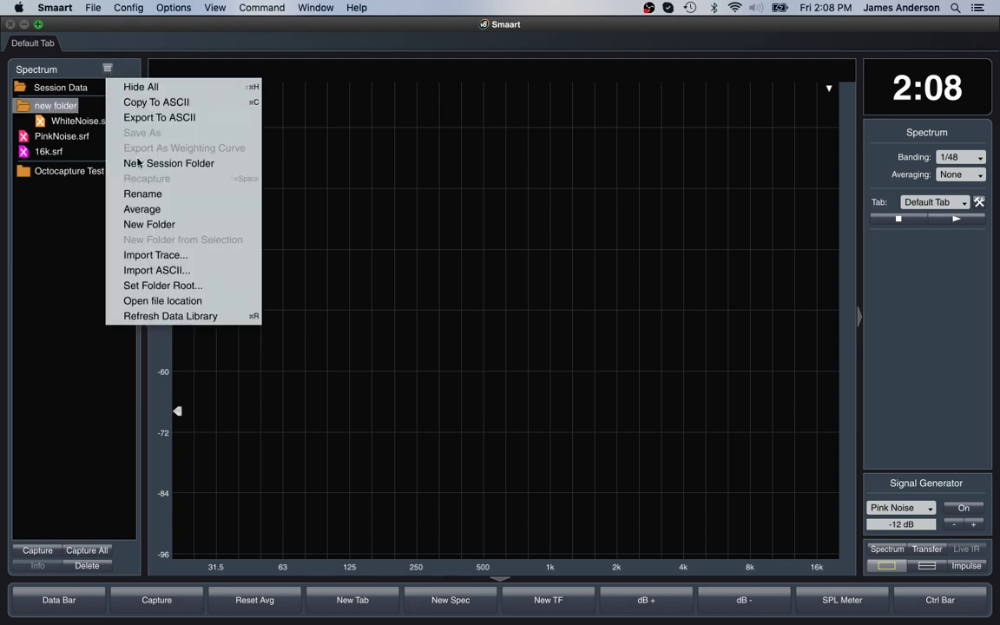
left_click(148, 225)
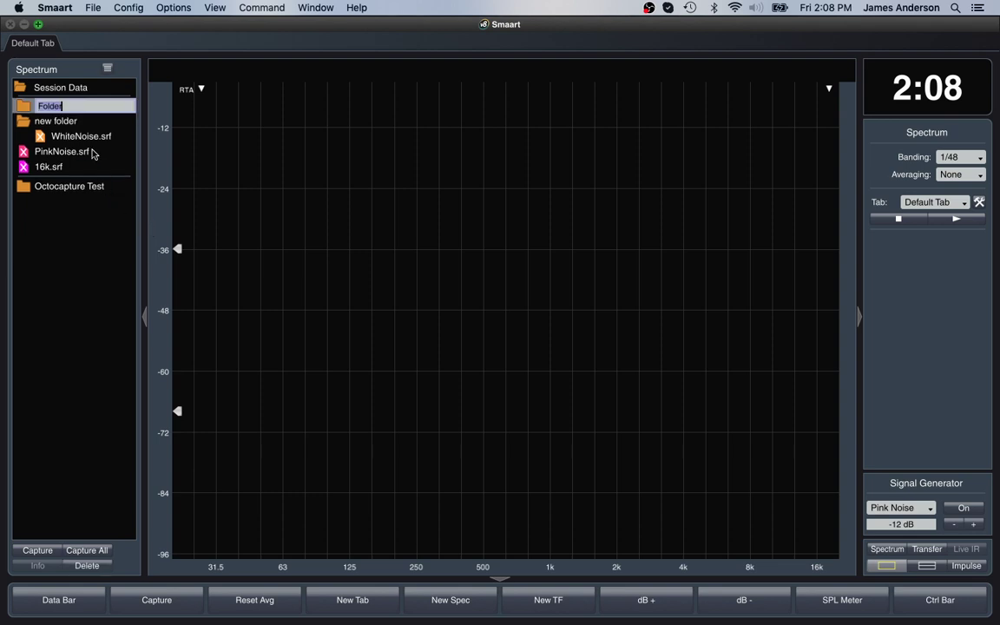
type("new folder")
key("Return")
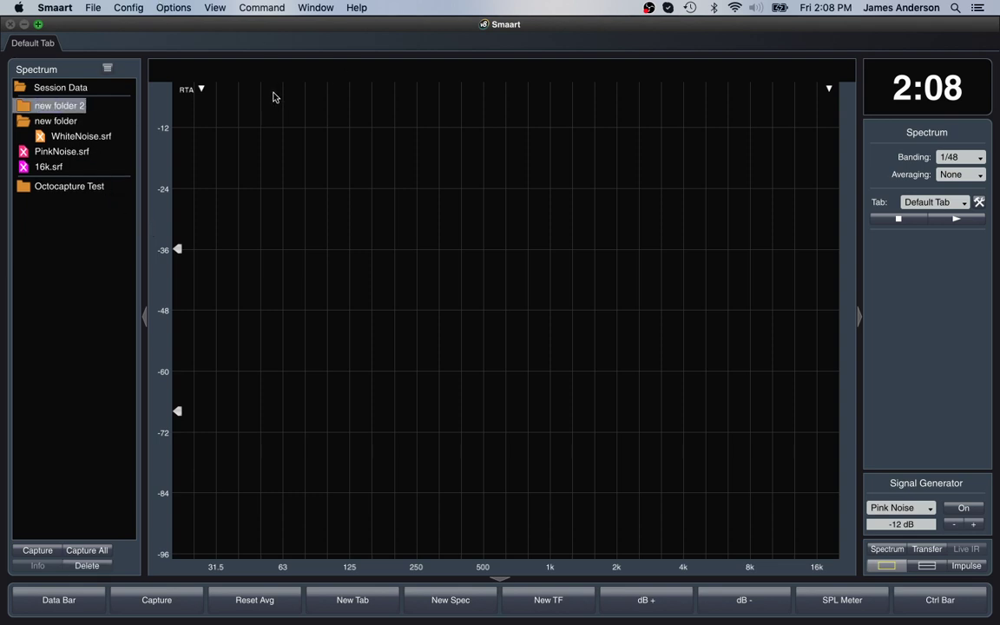
Nest "new folder 2" inside "new folder" and look over the commands available for it
left_click_drag(28, 105, 68, 140)
right_click(61, 115)
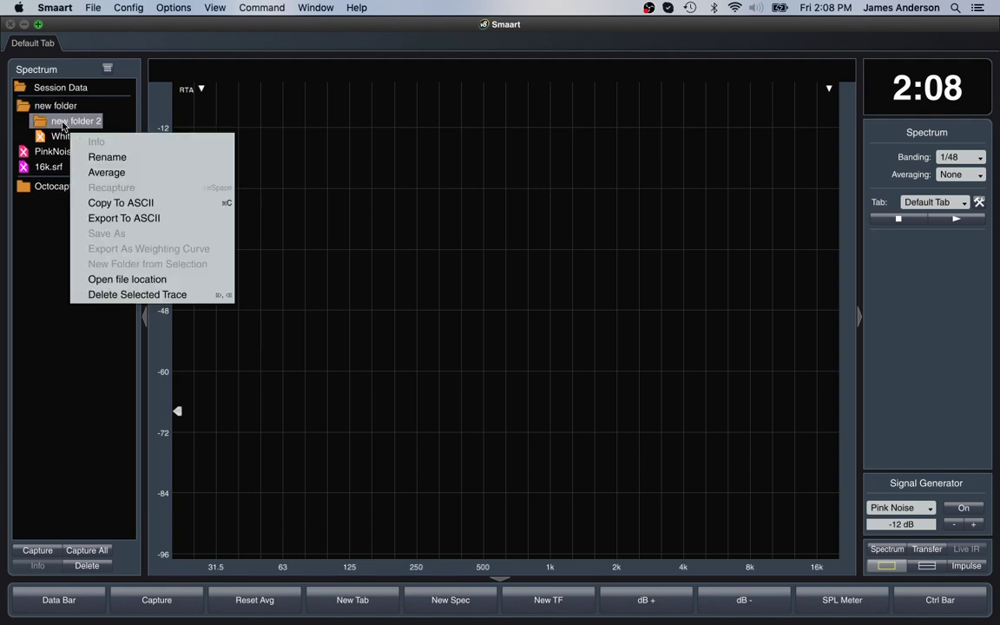
left_click(30, 116)
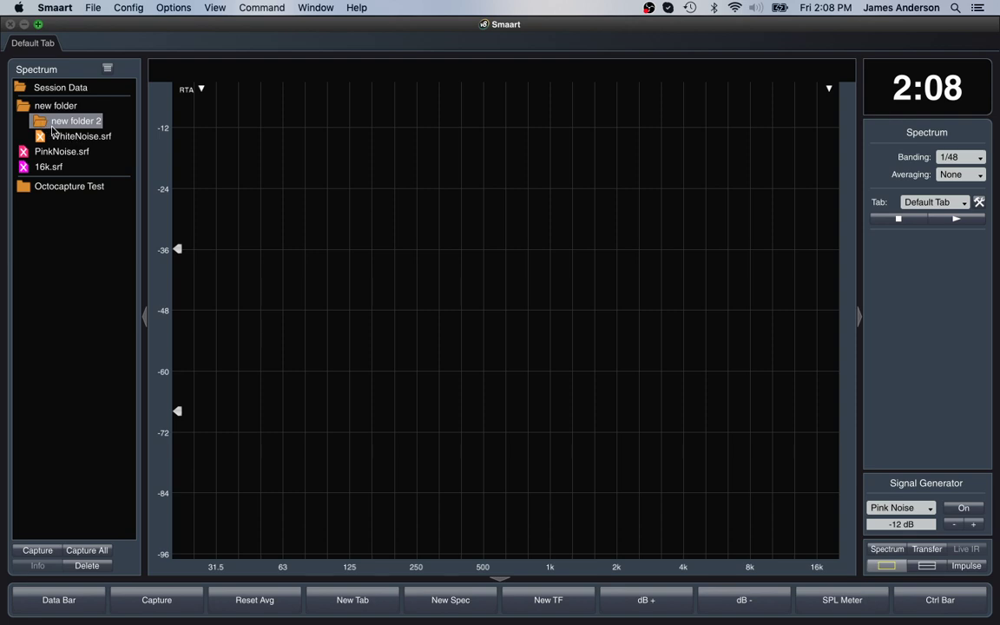
Switch to PowerPoint, advance to the Trace Info slide, and return to Smaart
key("super+Tab")
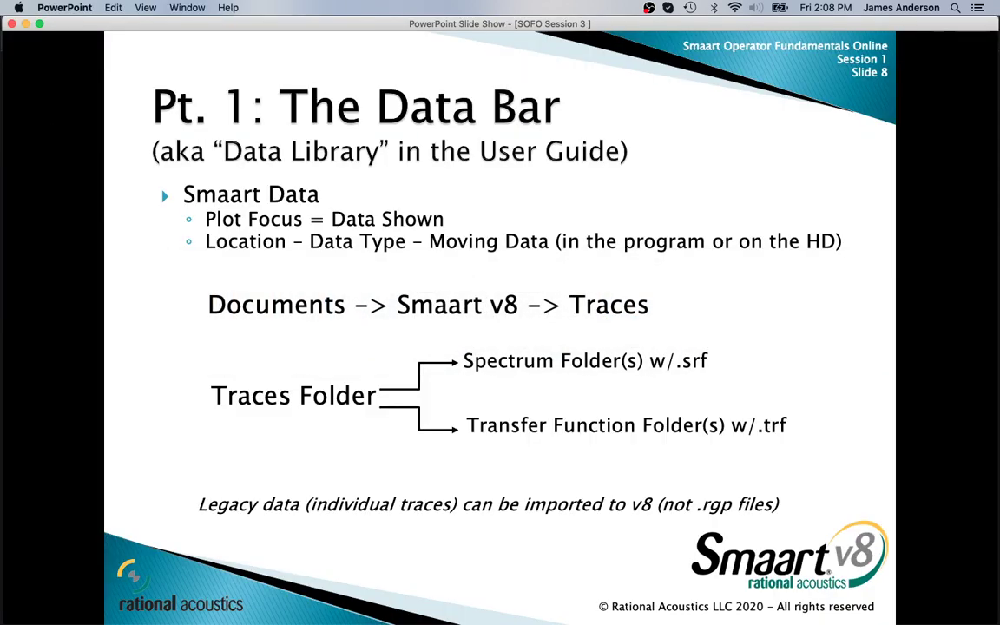
key("Right")
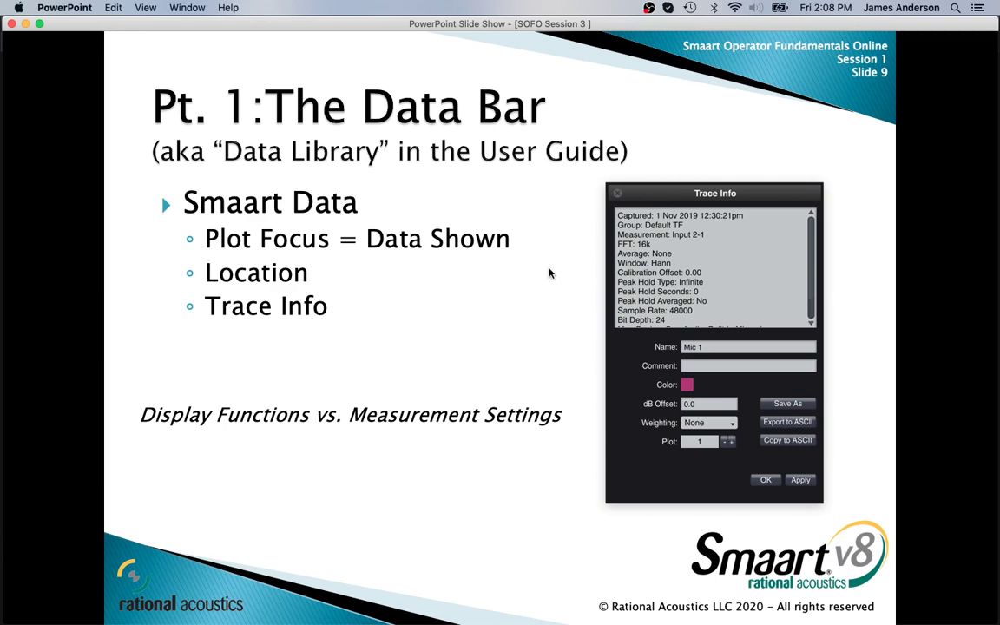
key("super+Tab")
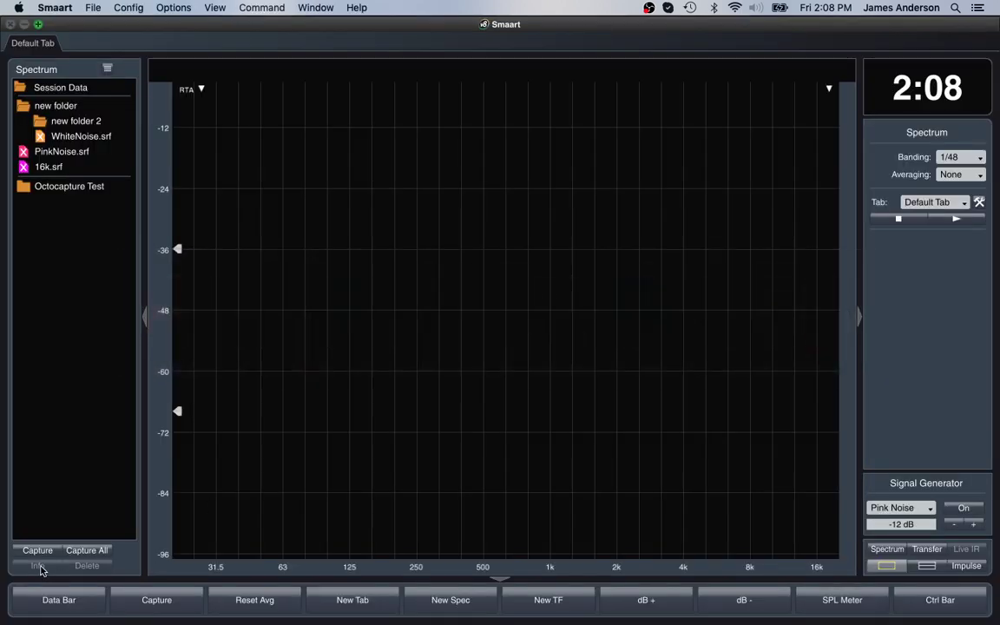
Open the Trace Info window for PinkNoise.srf, review its capture settings, and close it
left_click(56, 153)
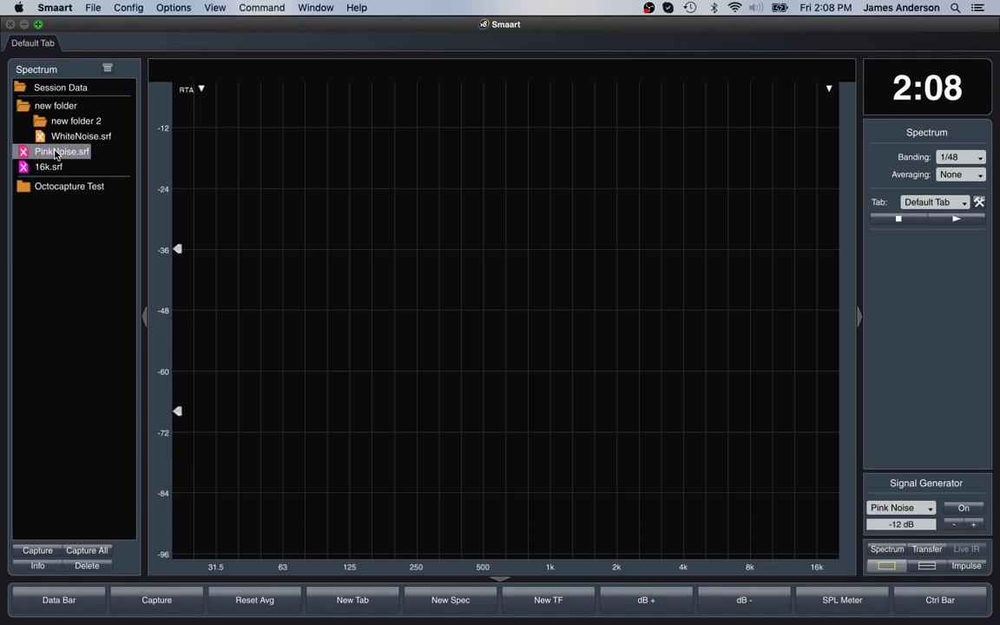
left_click(38, 565)
left_click_drag(107, 164, 481, 155)
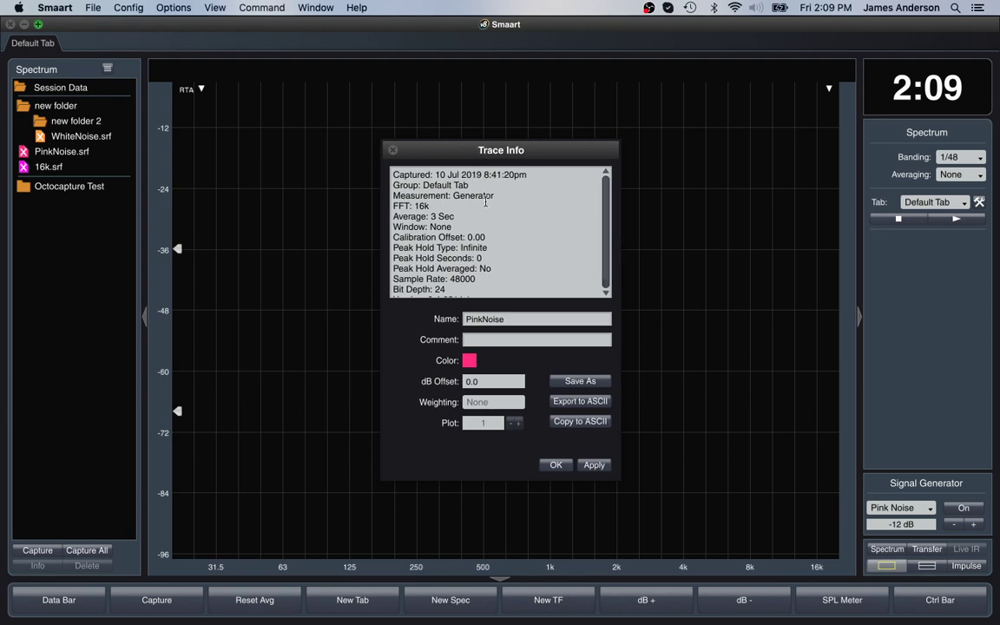
scroll(486, 216, "down", 1)
scroll(486, 216, "up", 1)
scroll(484, 174, "down", 1)
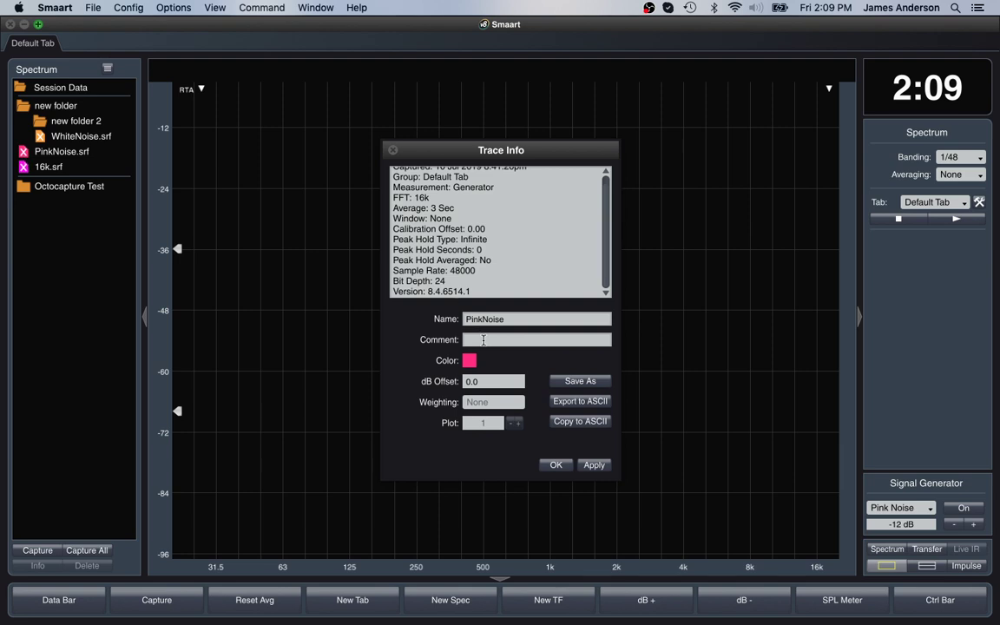
left_click(555, 464)
Display the PinkNoise.srf trace in the RTA plot, view it with banding set to None, and set the banding to 1/12
left_click(24, 151)
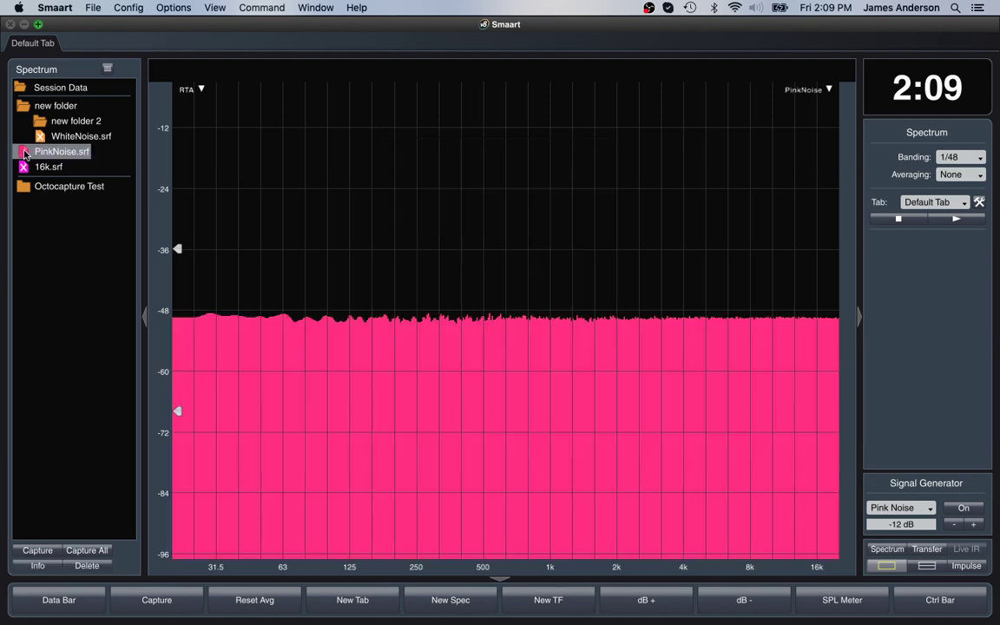
left_click(965, 159)
left_click(959, 171)
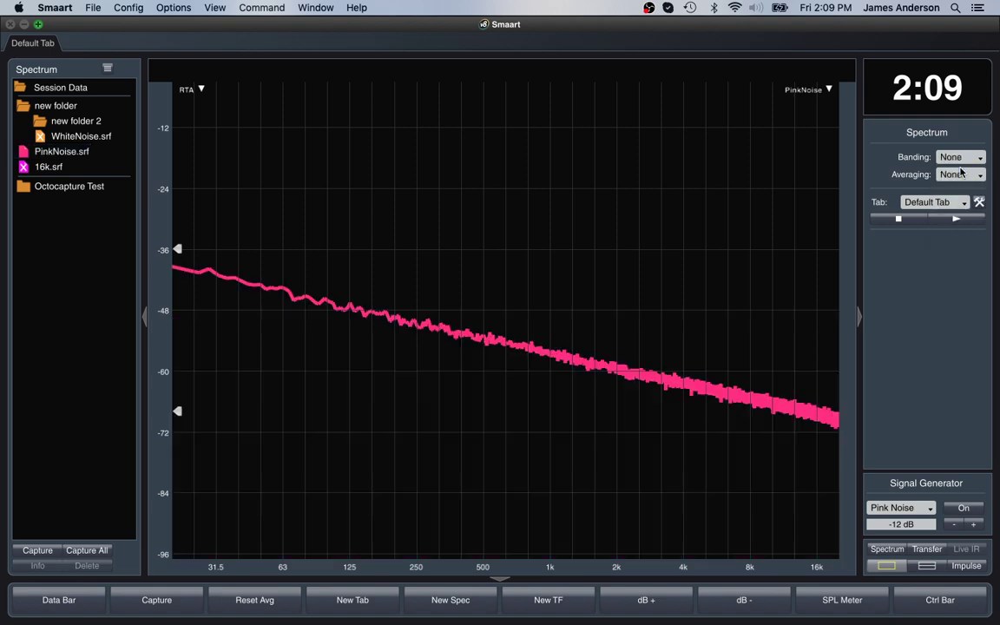
key("Down")
key("Down")
key("Down")
key("Down")
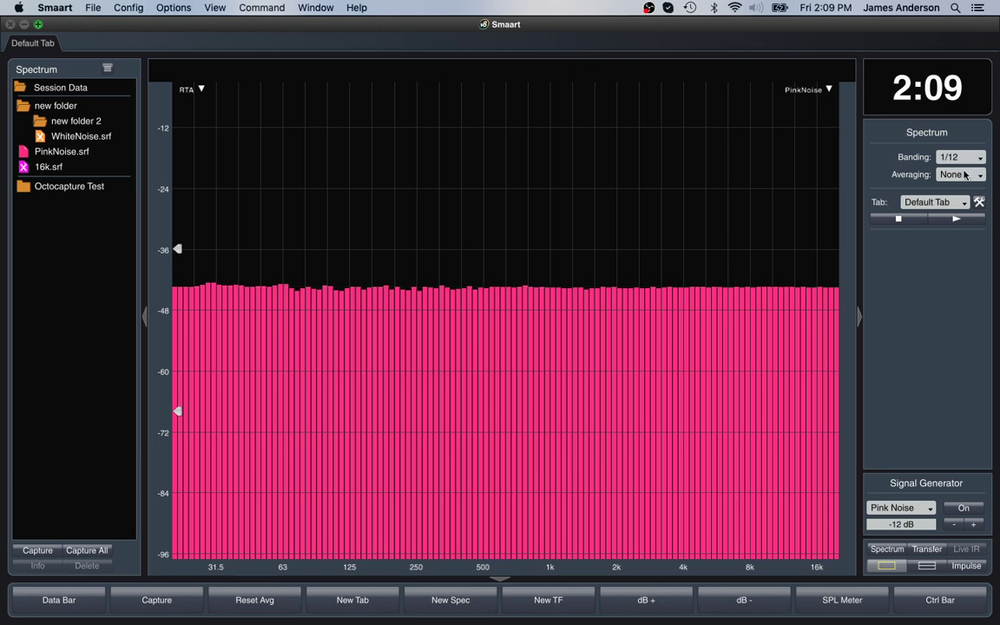
Open the Trace Info window for PinkNoise.srf and review the settings it was captured with
left_click(62, 157)
right_click(62, 157)
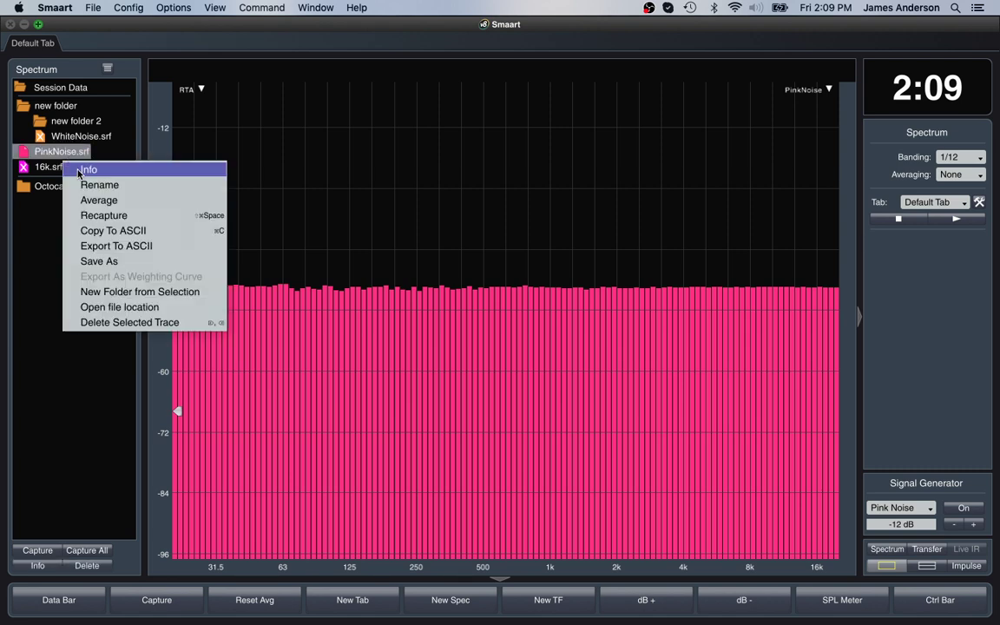
left_click(72, 164)
mouse_move(123, 162)
left_mouse_down()
mouse_move(400, 134)
mouse_move(510, 142)
left_mouse_up()
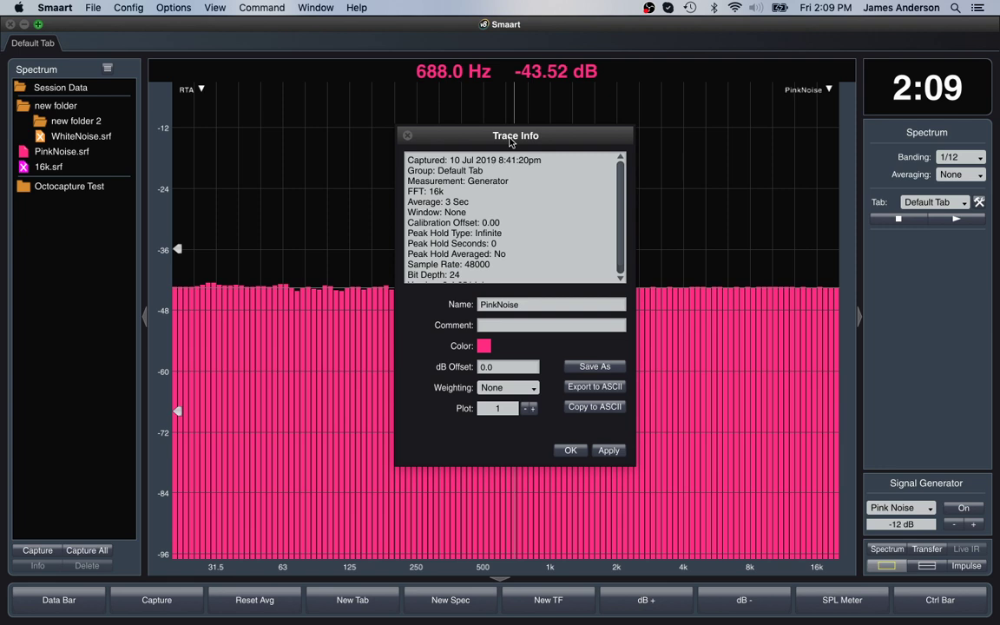
scroll(478, 199, "down", 1)
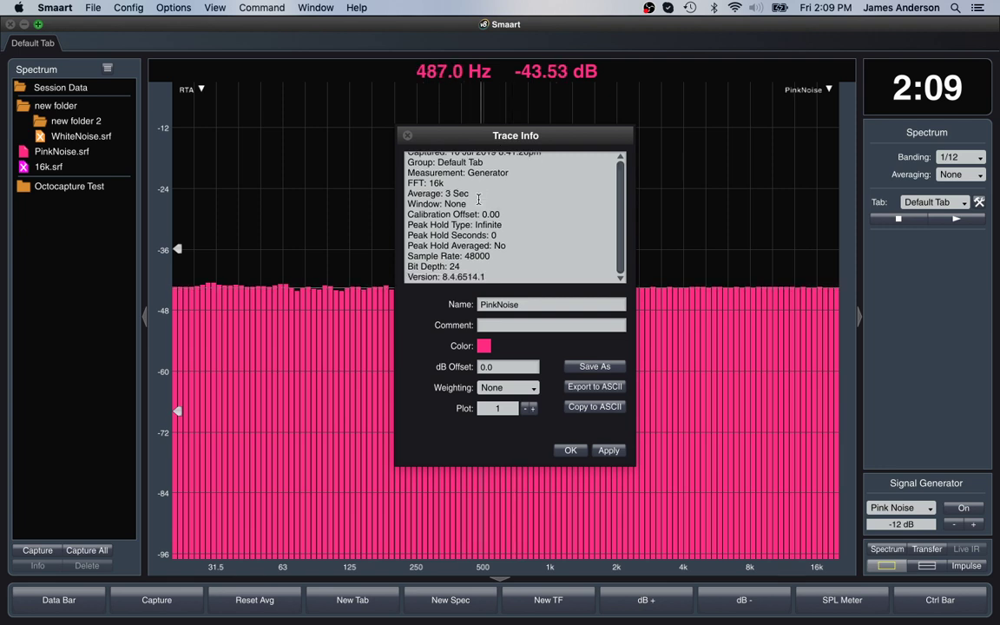
scroll(479, 199, "up", 1)
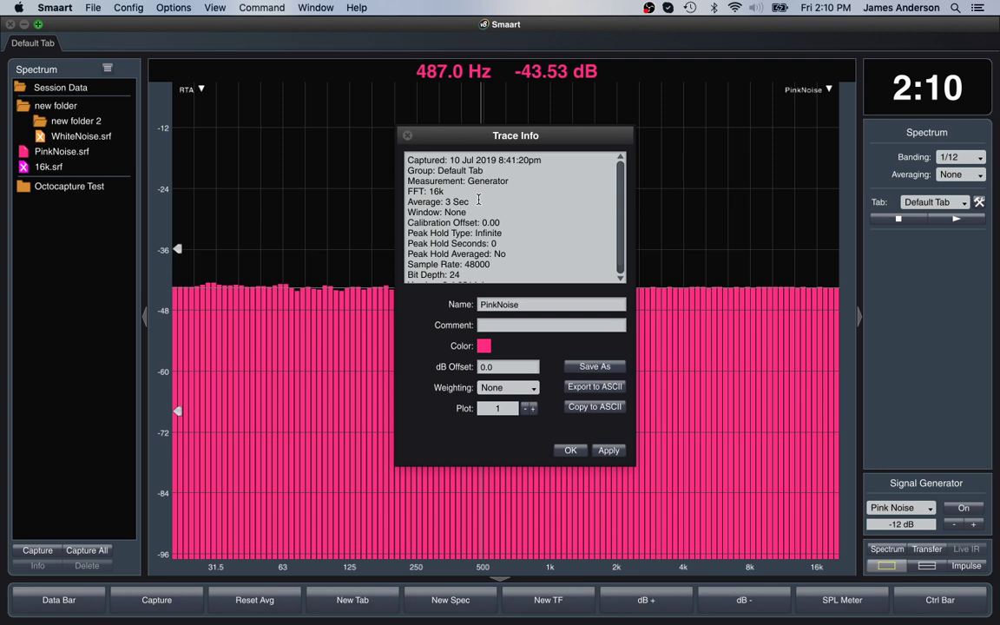
scroll(478, 199, "down", 1)
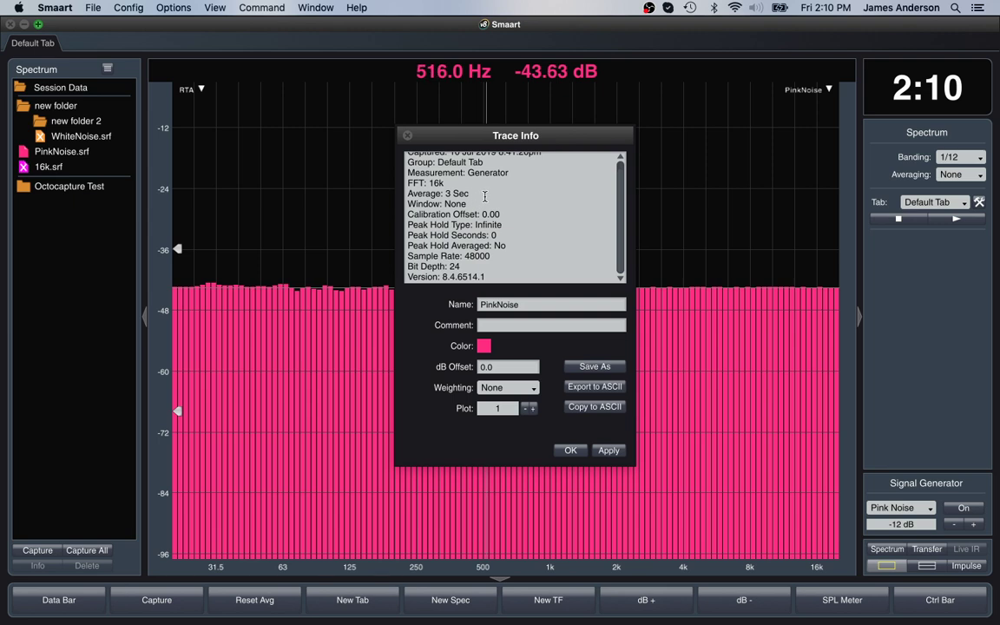
Set the PinkNoise trace's weighting to A and apply it to the plot
left_click(532, 390)
left_click(512, 414)
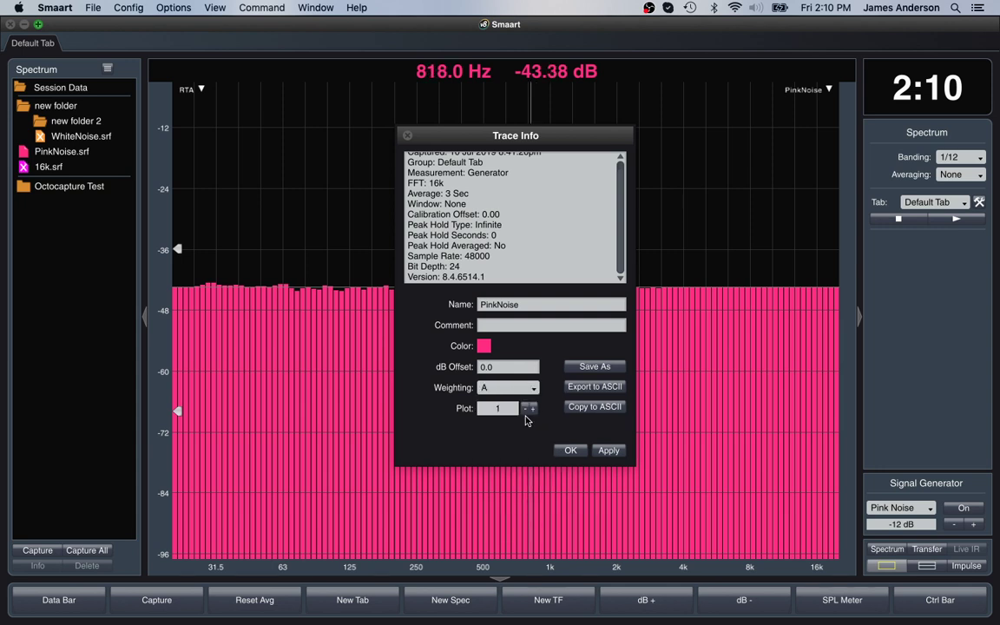
left_click(607, 451)
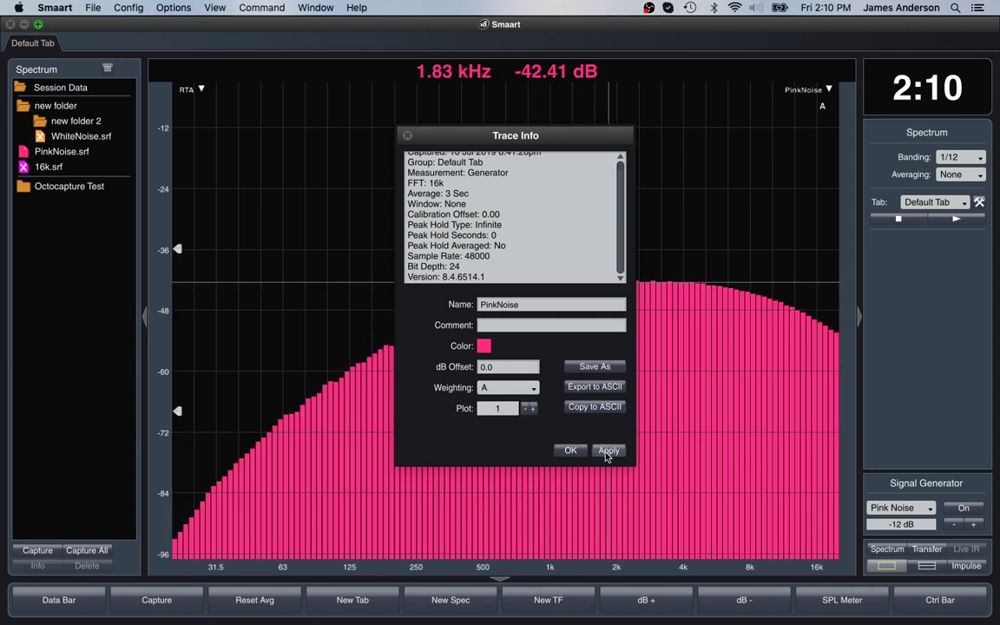
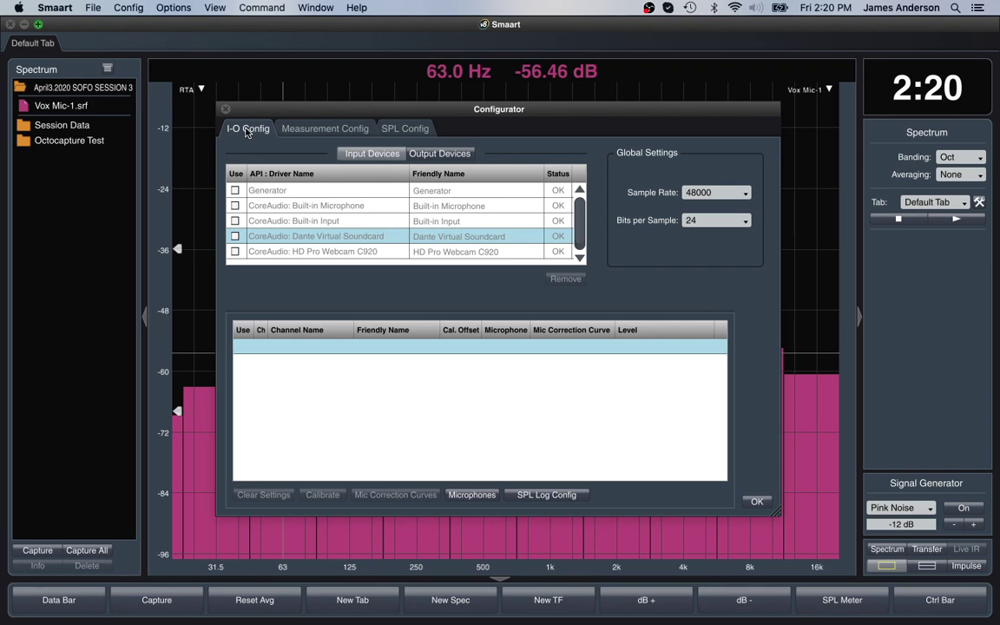
Switch to Smaart Di, review the input devices in its I-O configuration, and look over the inputs offered for the first spectrum measurement
key("ctrl+Up")
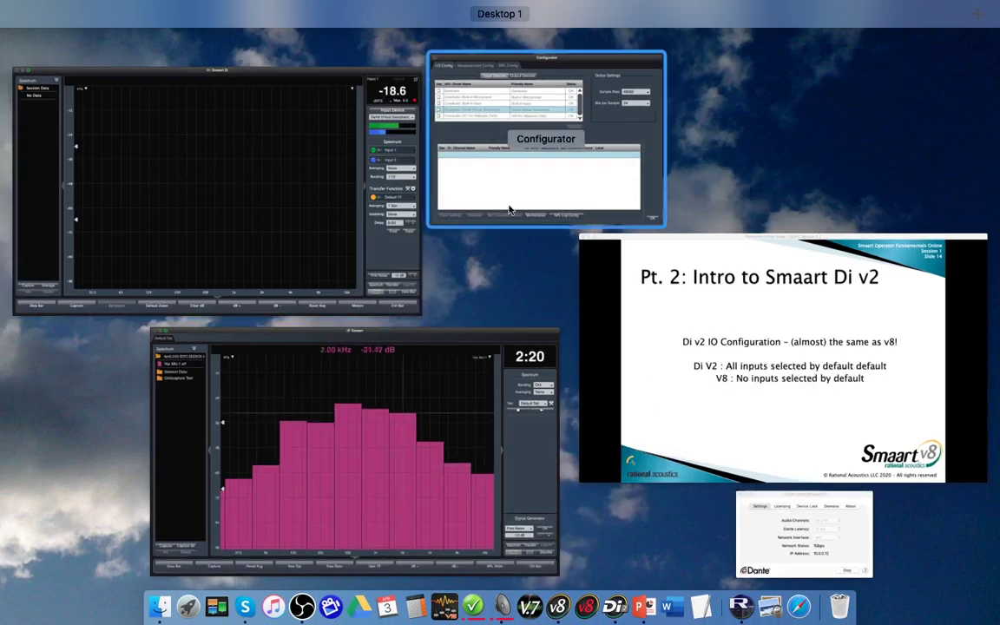
left_click(305, 171)
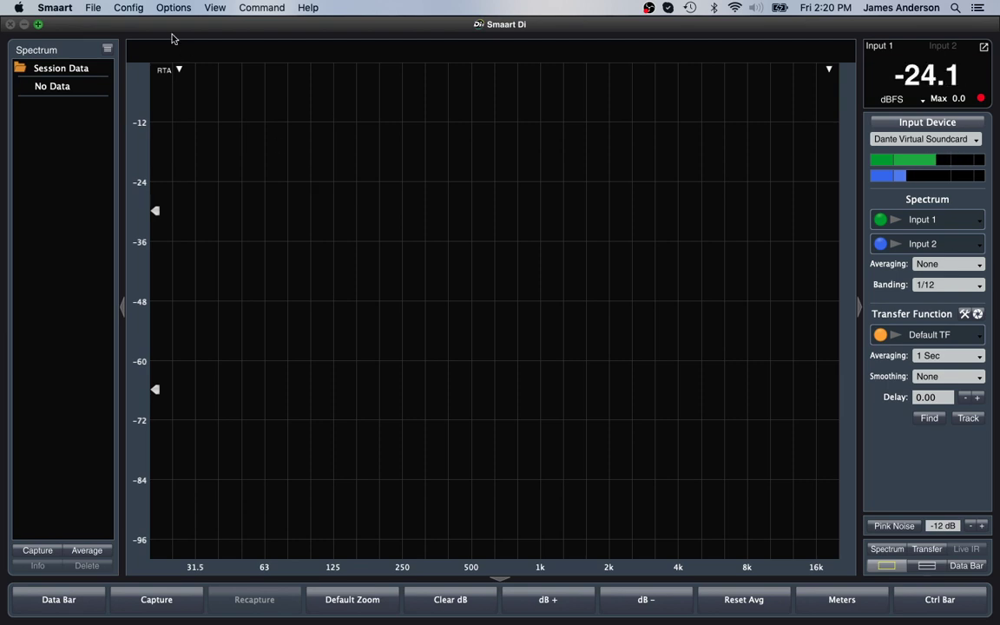
left_click(131, 8)
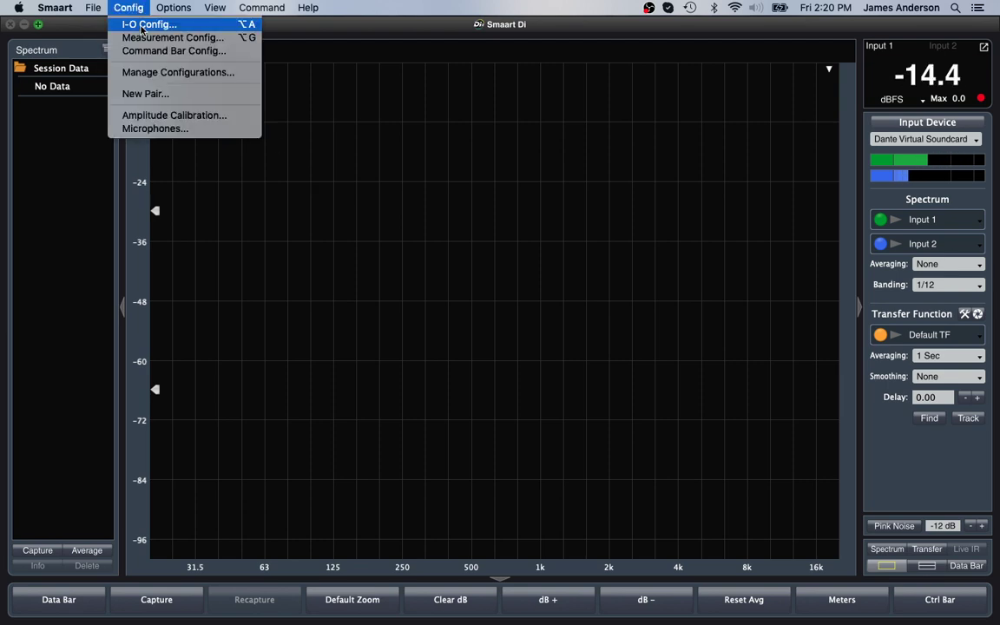
left_click(142, 25)
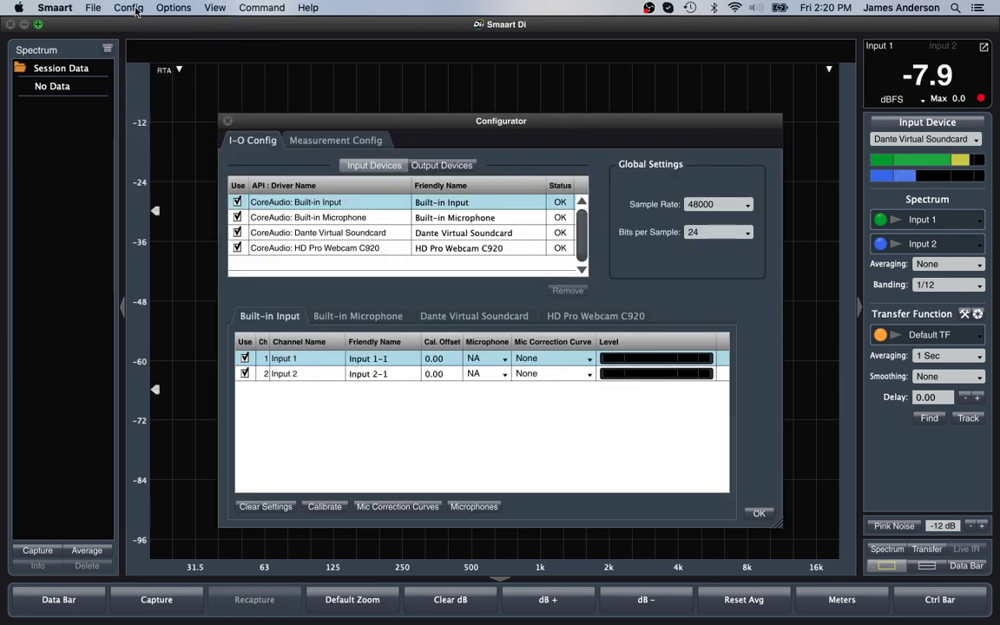
left_click(128, 8)
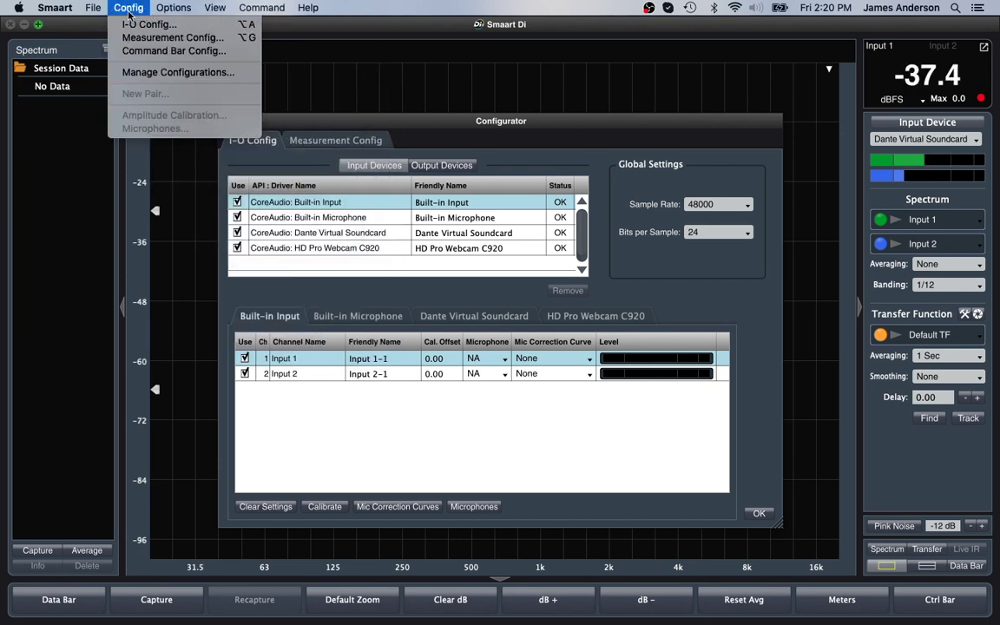
left_click(390, 128)
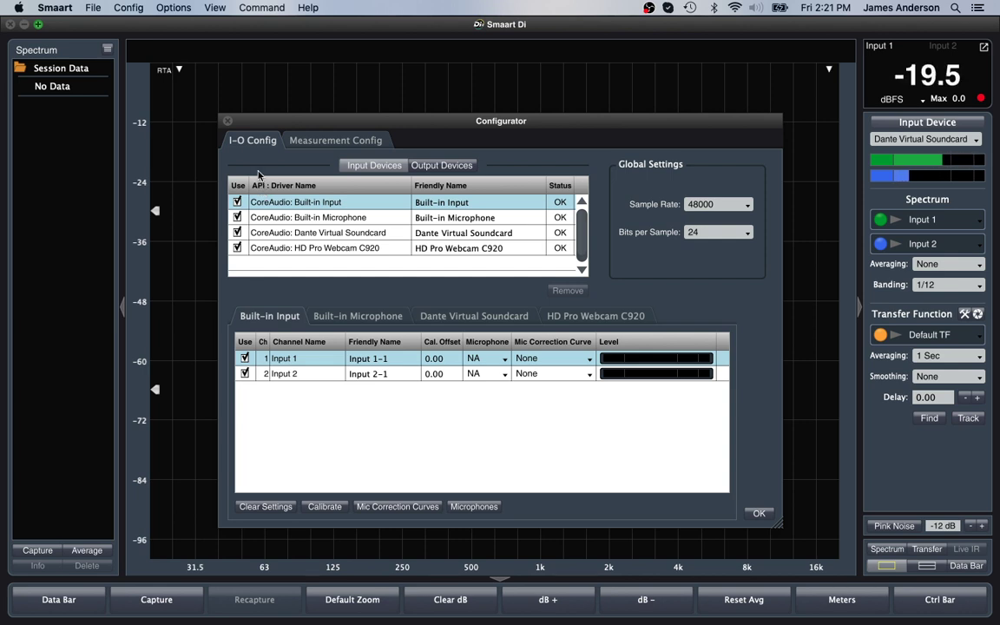
left_click(228, 122)
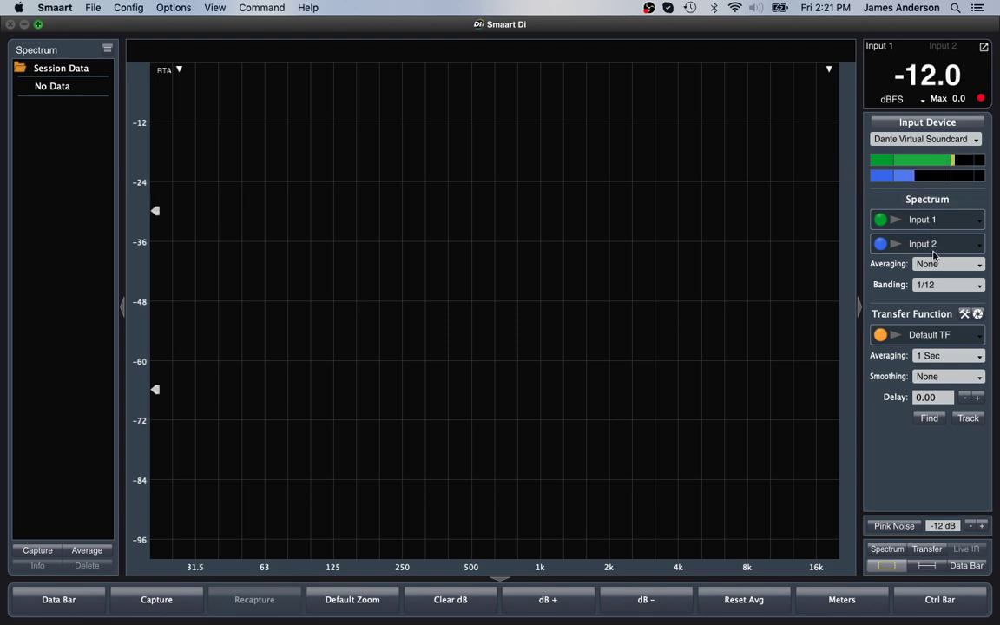
left_click(979, 222)
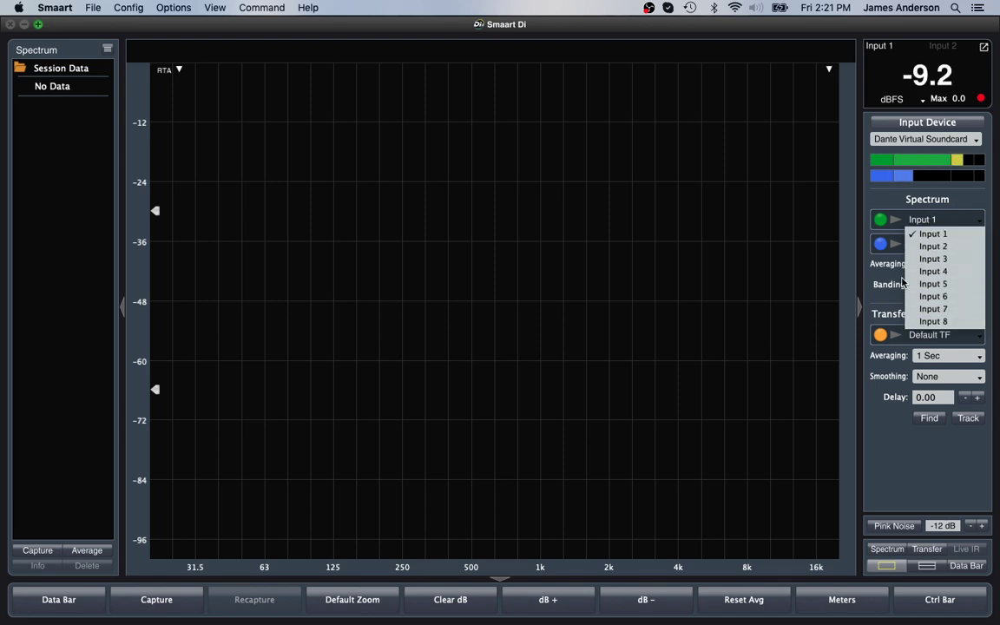
left_click(894, 453)
Switch to PowerPoint, advance to the slide on why all inputs are selected by default, and return to Smaart Di
key("super+Tab")
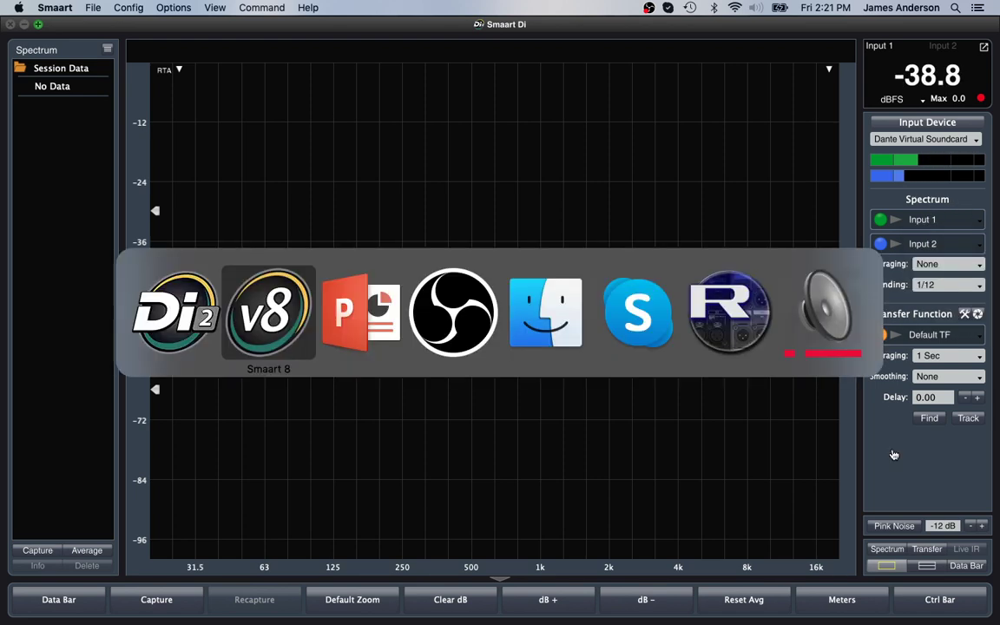
key("super+Tab")
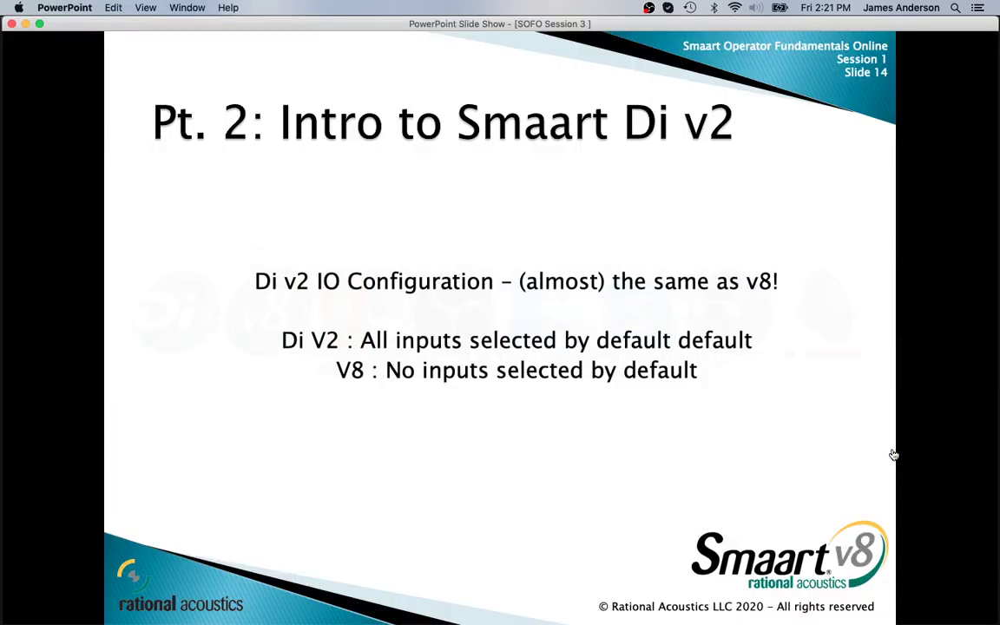
key("Right")
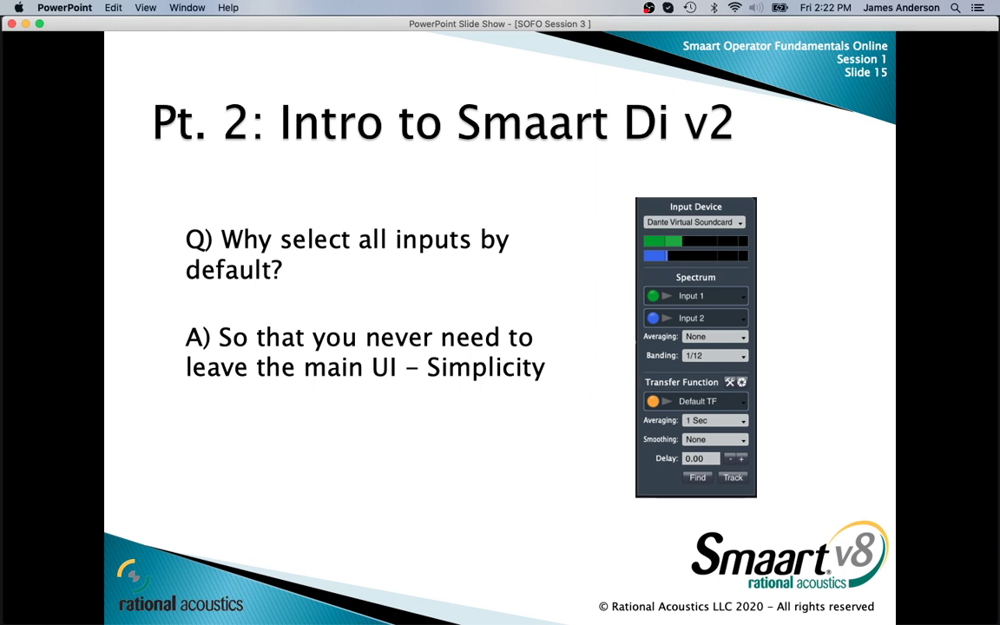
key("super+Tab")
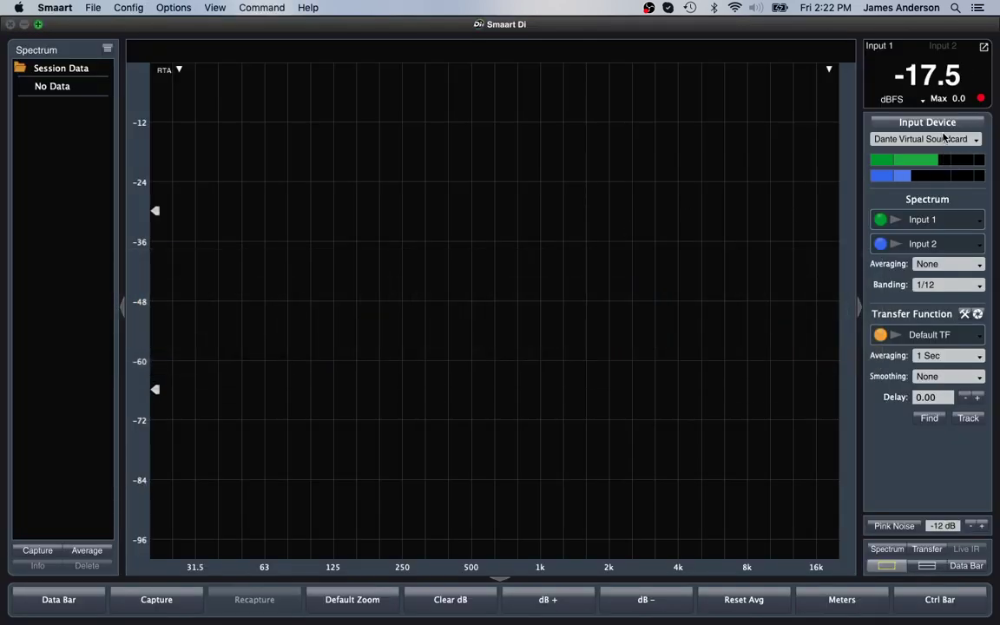
Check the first spectrum measurement's input choices and display the Dante Virtual Soundcard's channels in the I-O configuration
left_click(973, 225)
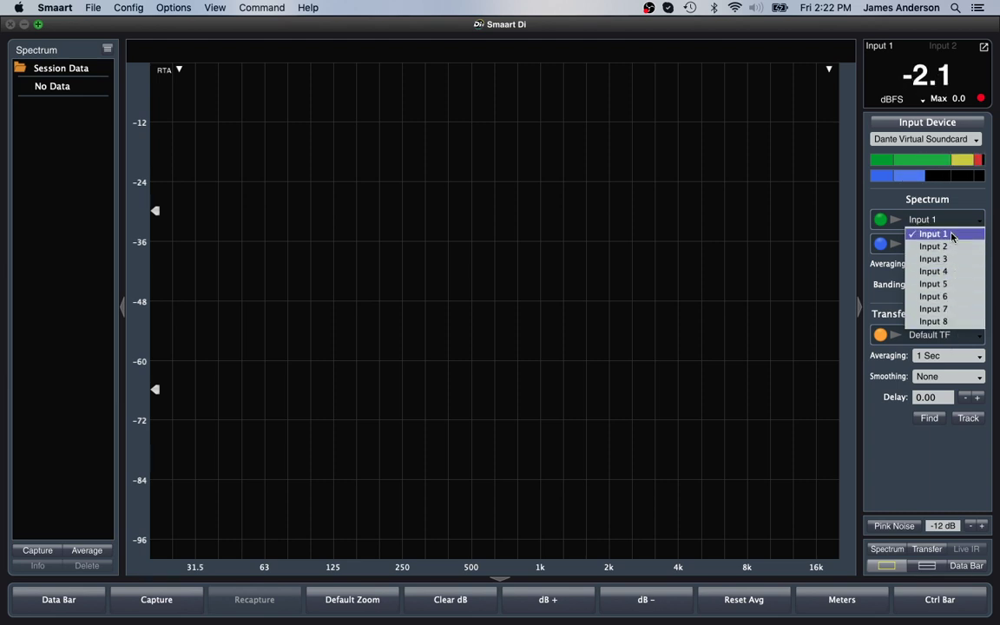
left_click(928, 451)
left_click(926, 125)
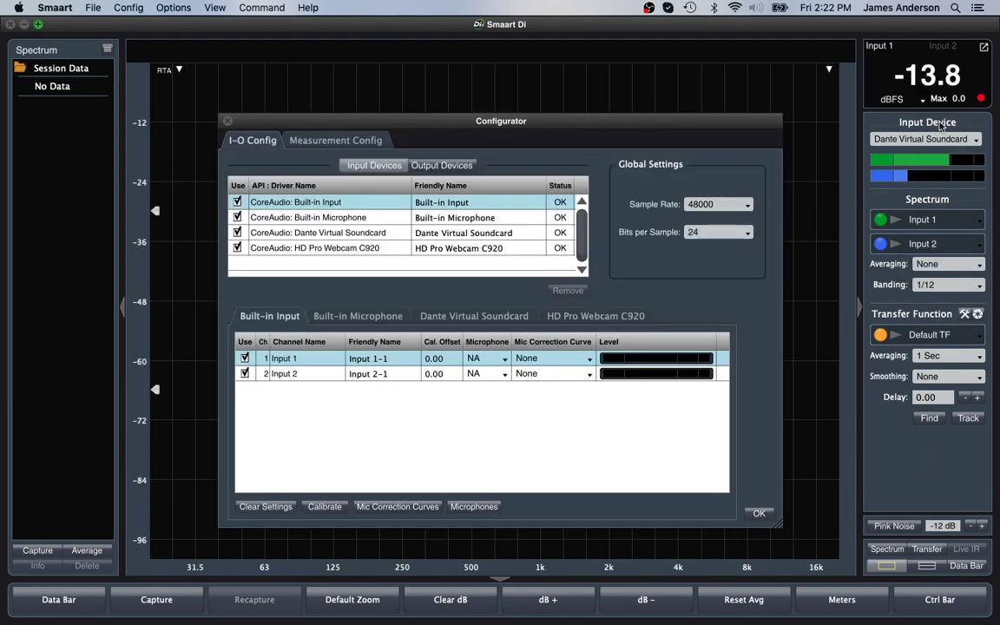
left_click(290, 233)
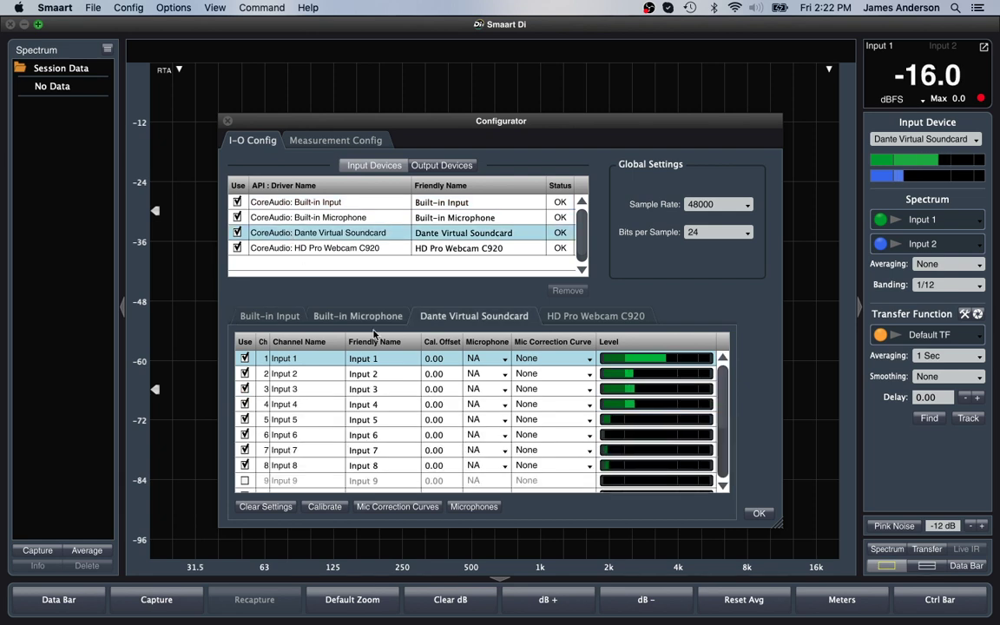
Set the friendly names of Dante Virtual Soundcard channels 1 to 4 to VOX MIC, MIC 1, MIC 2 and MIC 3
double_click(395, 358)
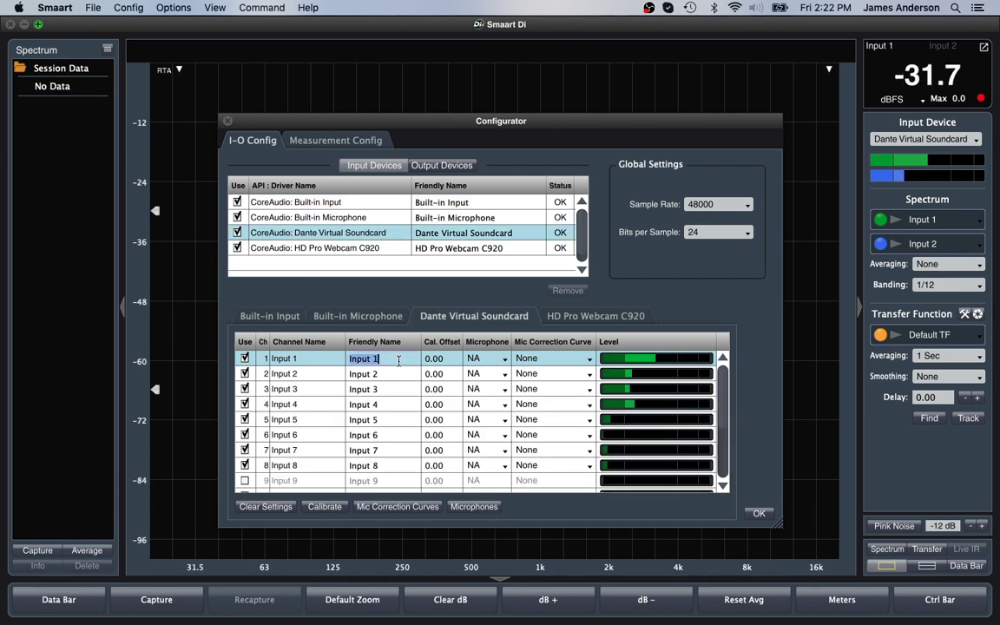
type("VO")
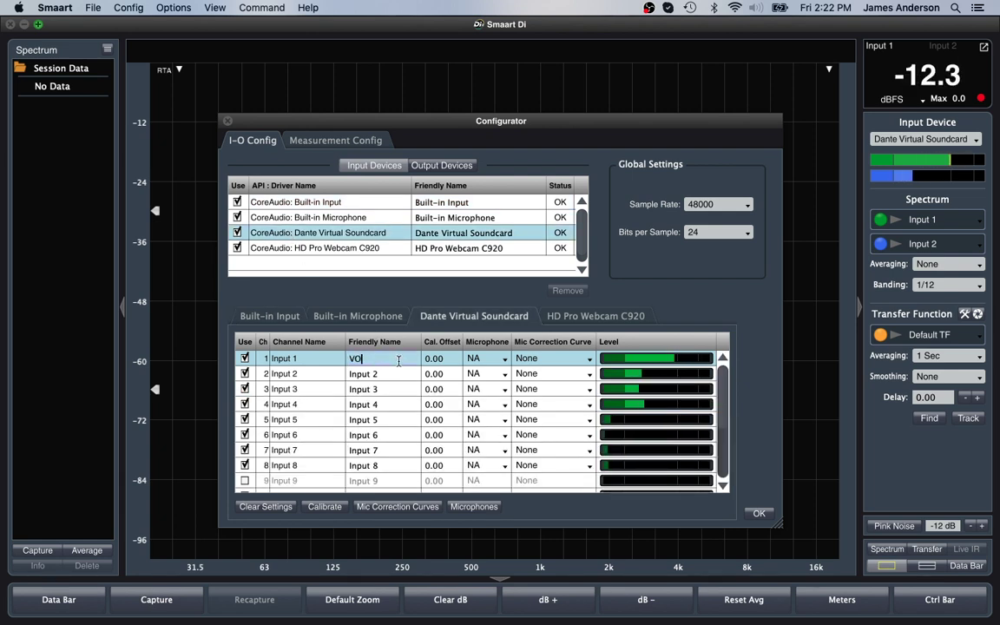
type("X MIC")
key("Return")
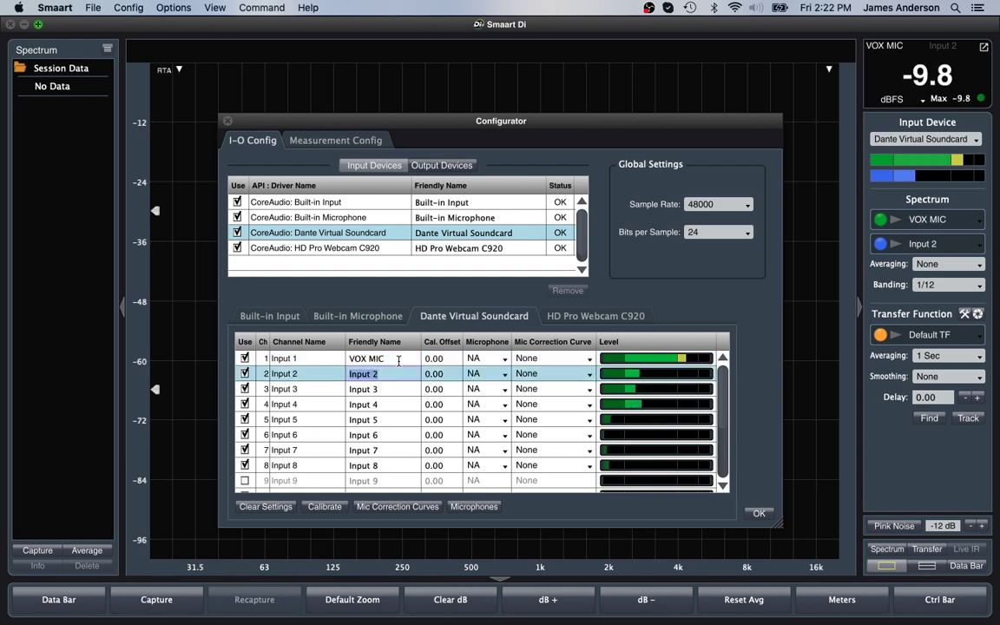
type("MIC 1")
key("Return")
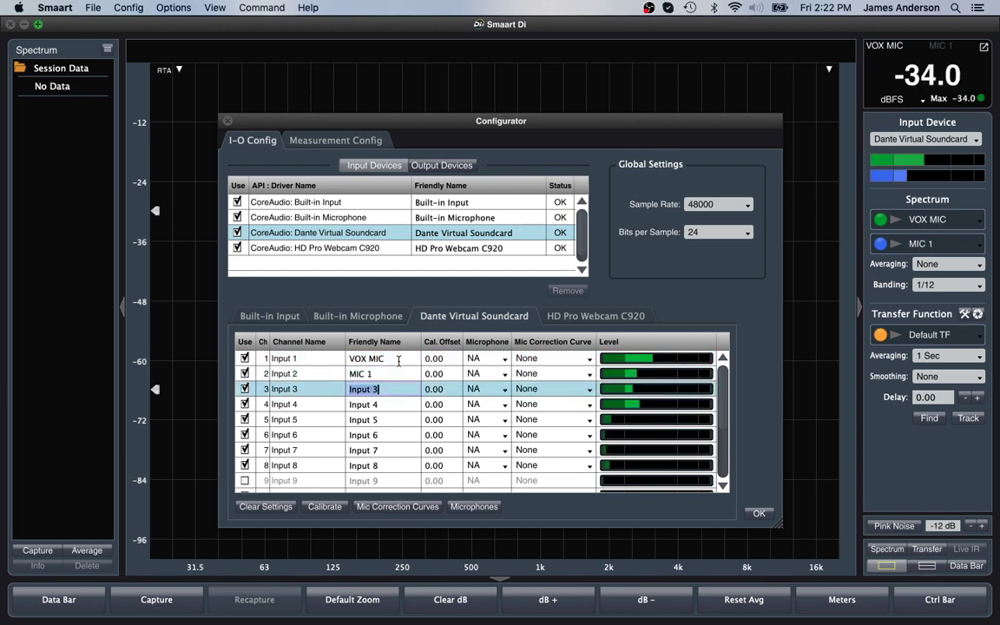
type("MIC 2")
key("Return")
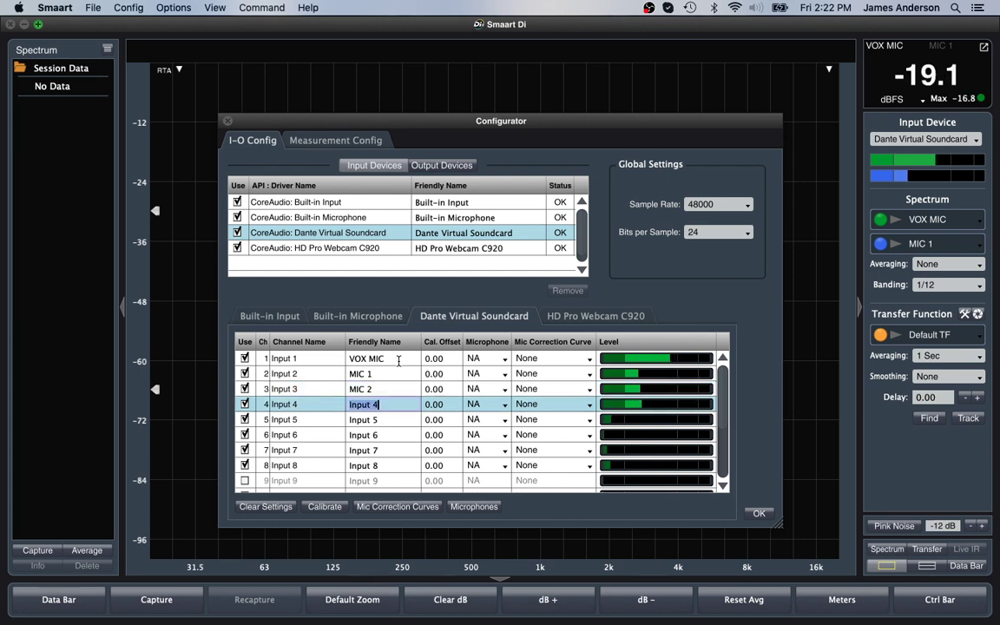
type("MIC 3")
key("Return")
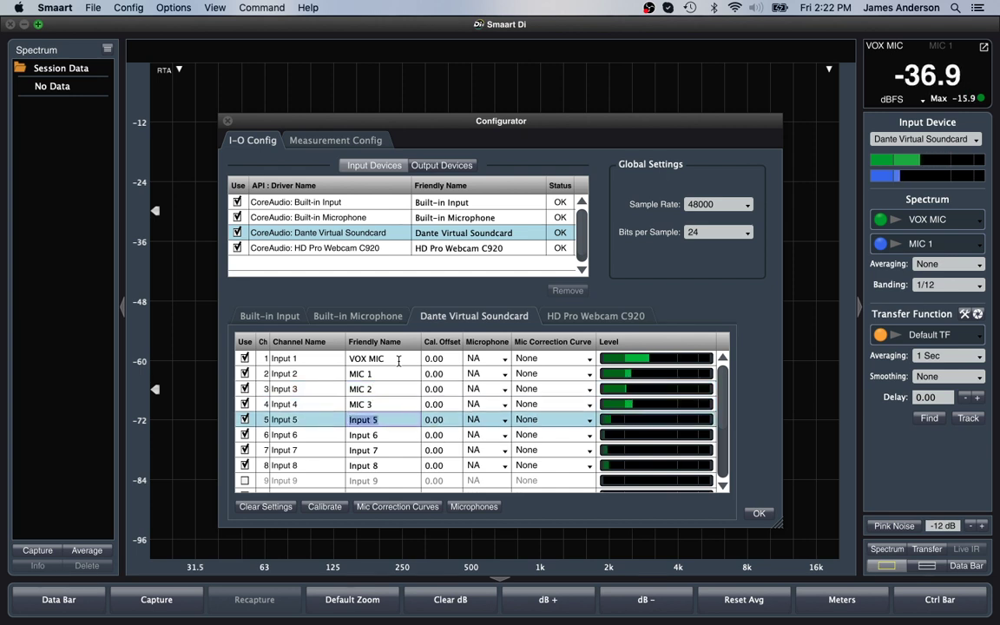
Set the friendly names of Dante Virtual Soundcard channels 5 and 6 to DSP OUT and GEN DIRECT
type("DSP OU")
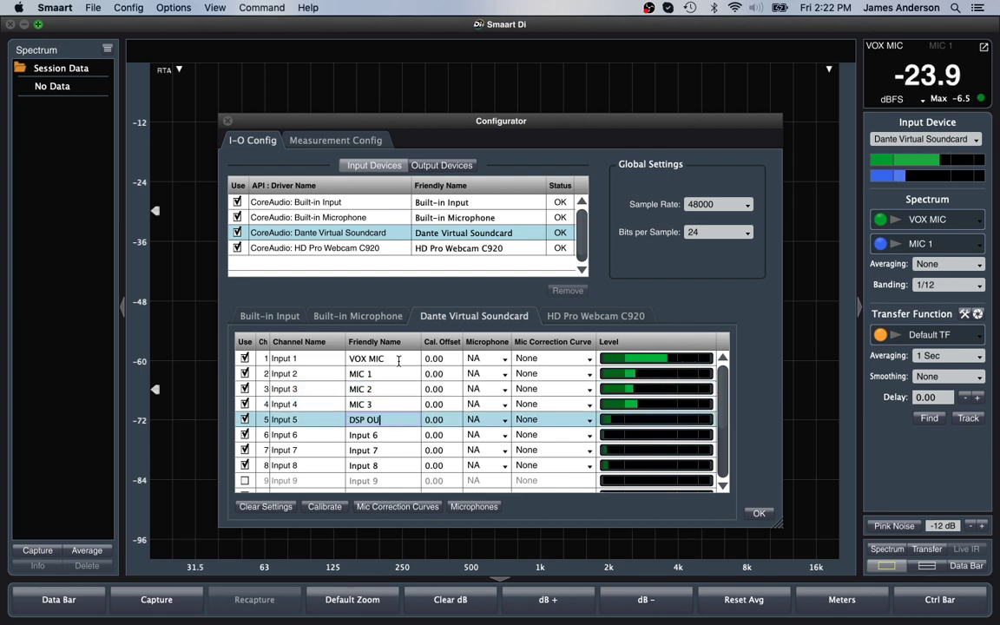
type("T")
key("Return")
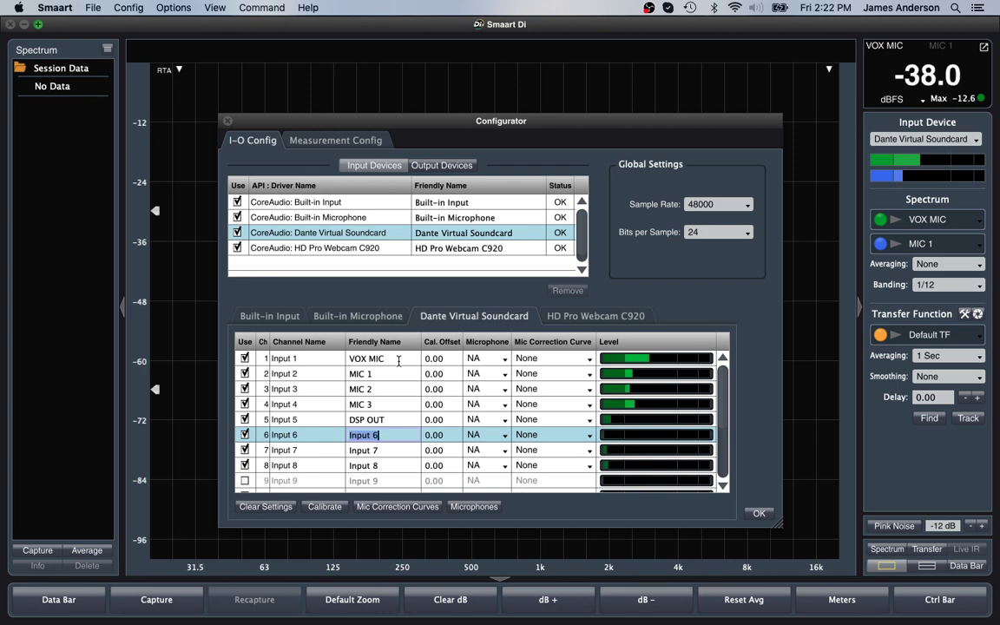
type("GEN ")
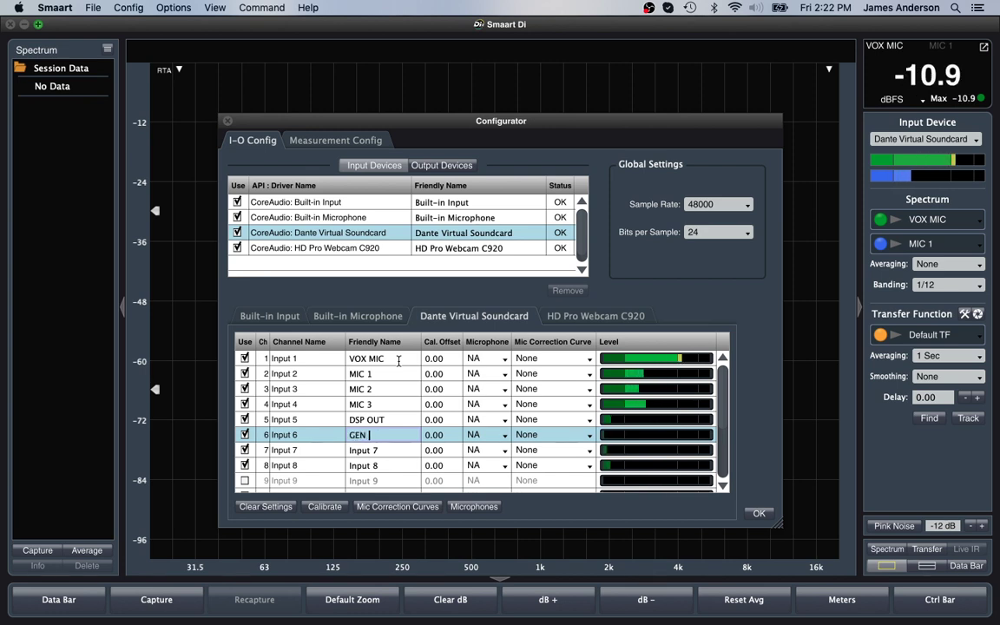
type("DIRECT")
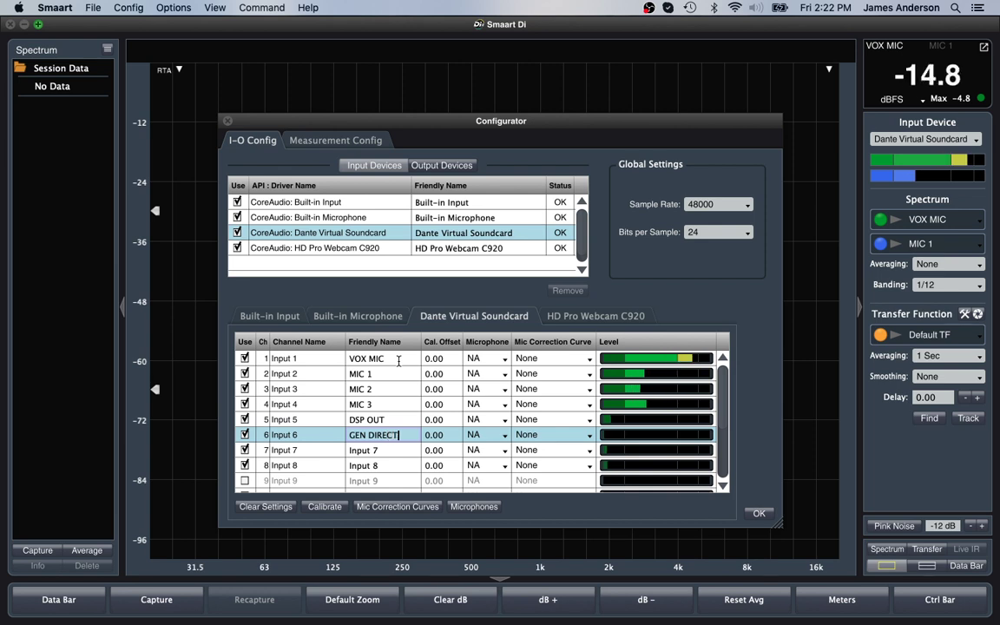
key("Return")
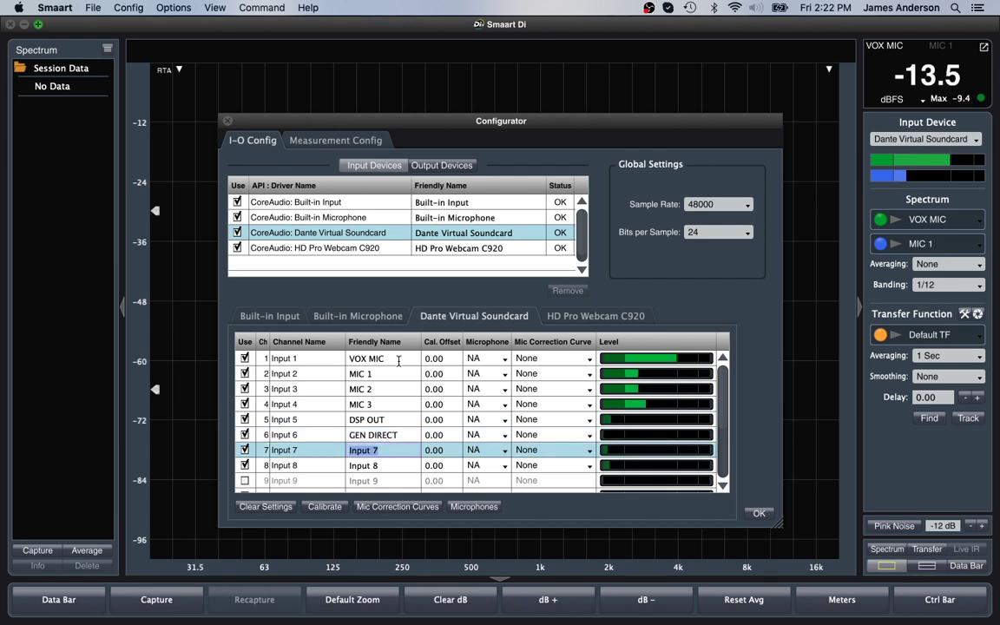
key("Return")
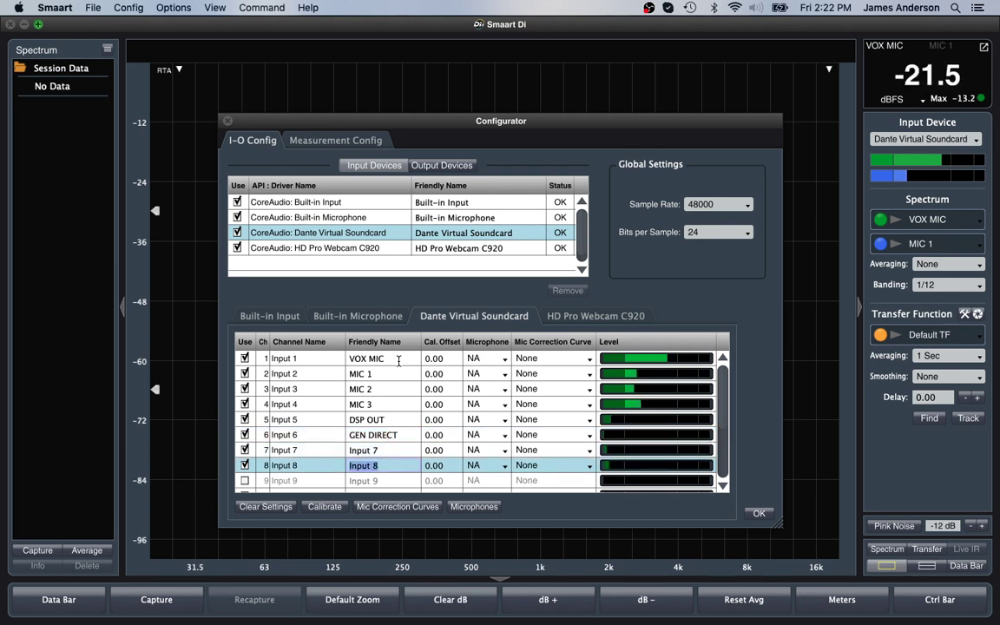
Try to name Dante Virtual Soundcard channel 8 CONSOLE OUT, exclude channel 7 from use, and close the configuration
type("CONSOLE OUT")
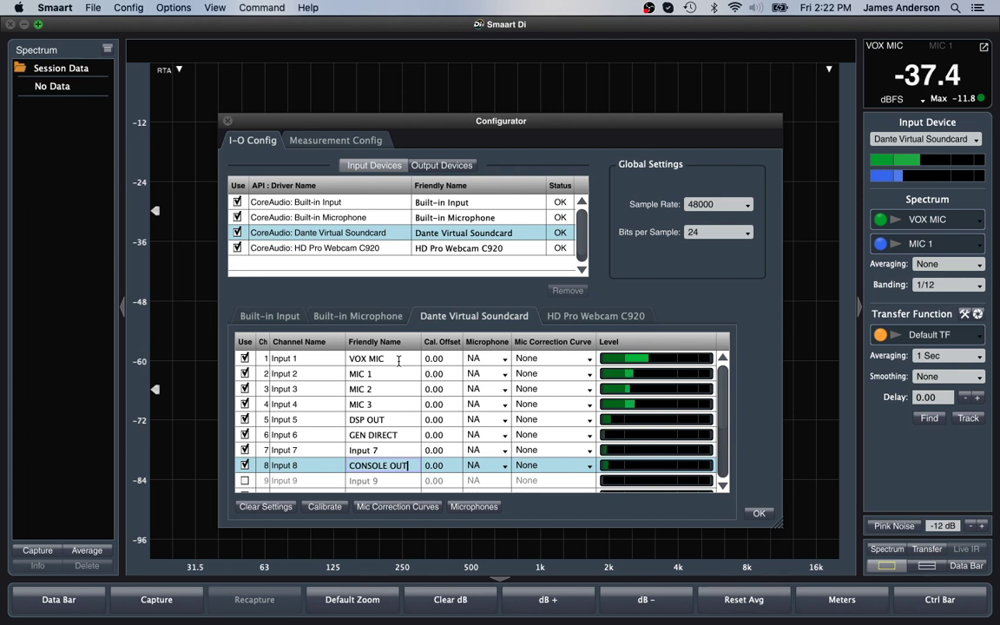
left_click(245, 449)
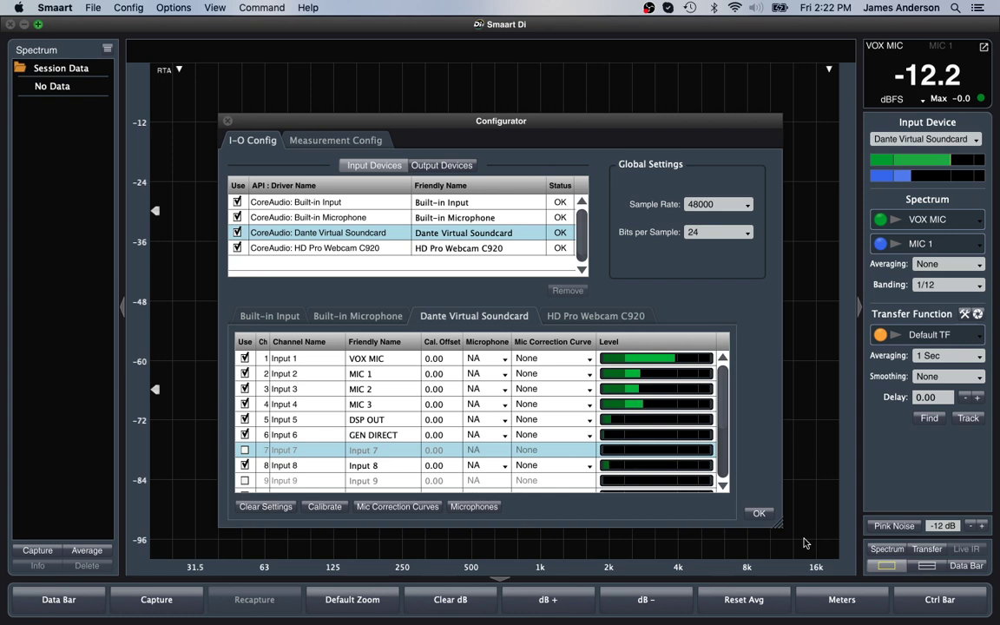
left_click(758, 514)
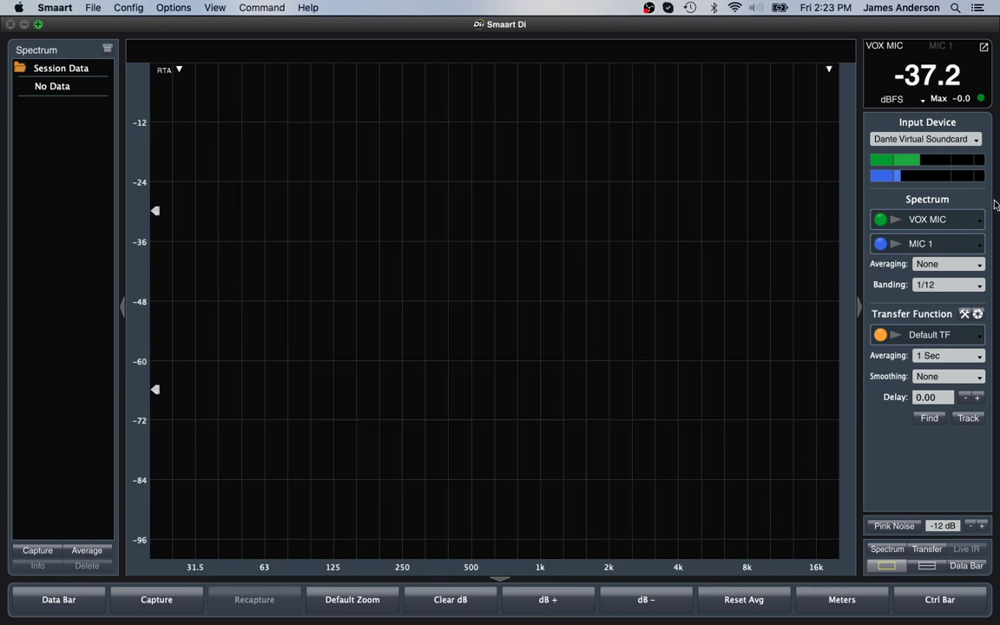
Start the VOX MIC and MIC 1 spectrum measurements and switch the second measurement's input to Input 8
left_click(976, 226)
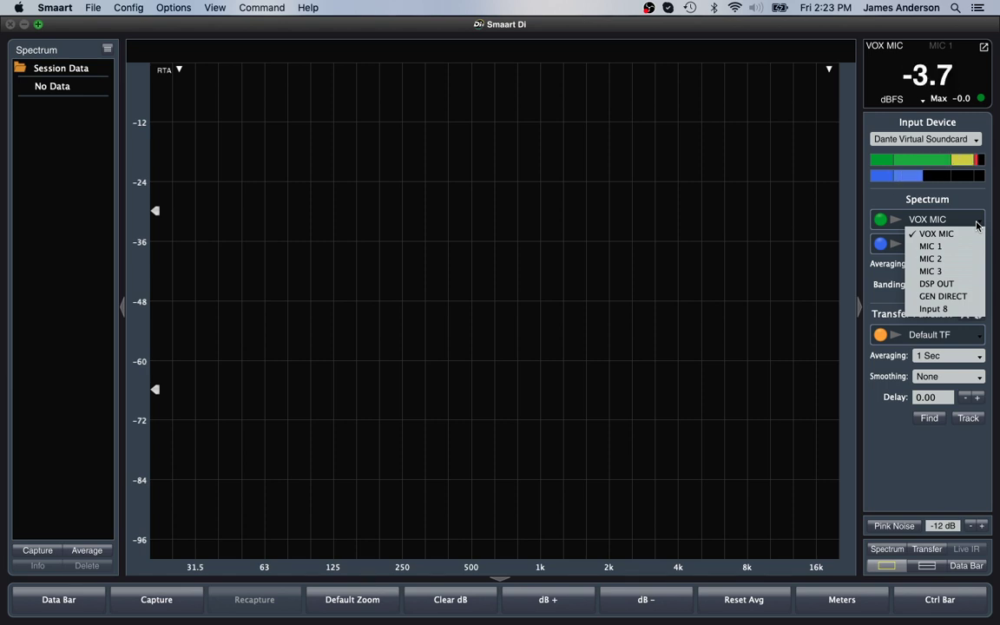
left_click(895, 223)
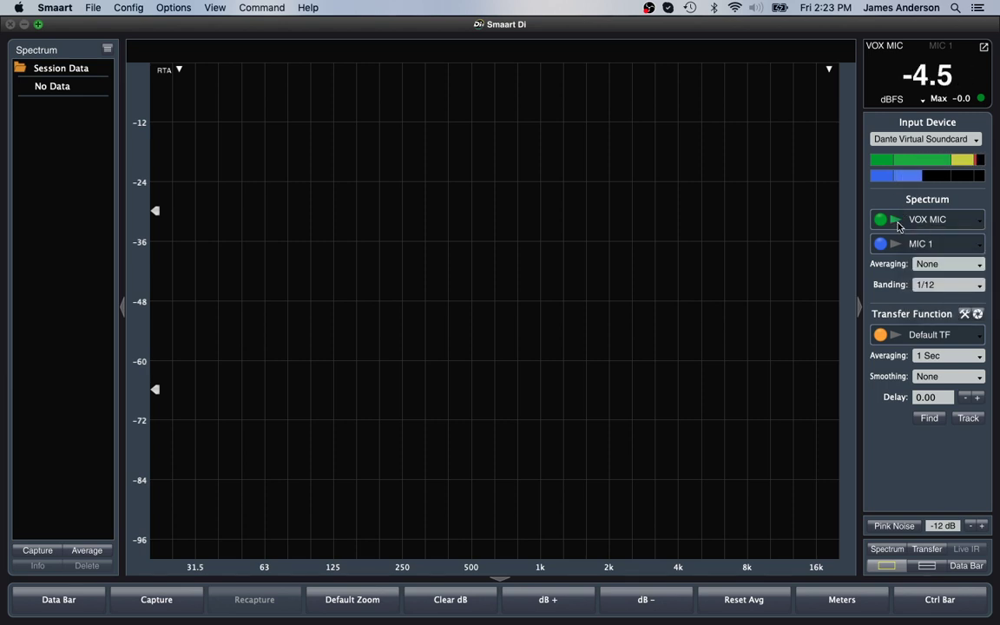
left_click(895, 247)
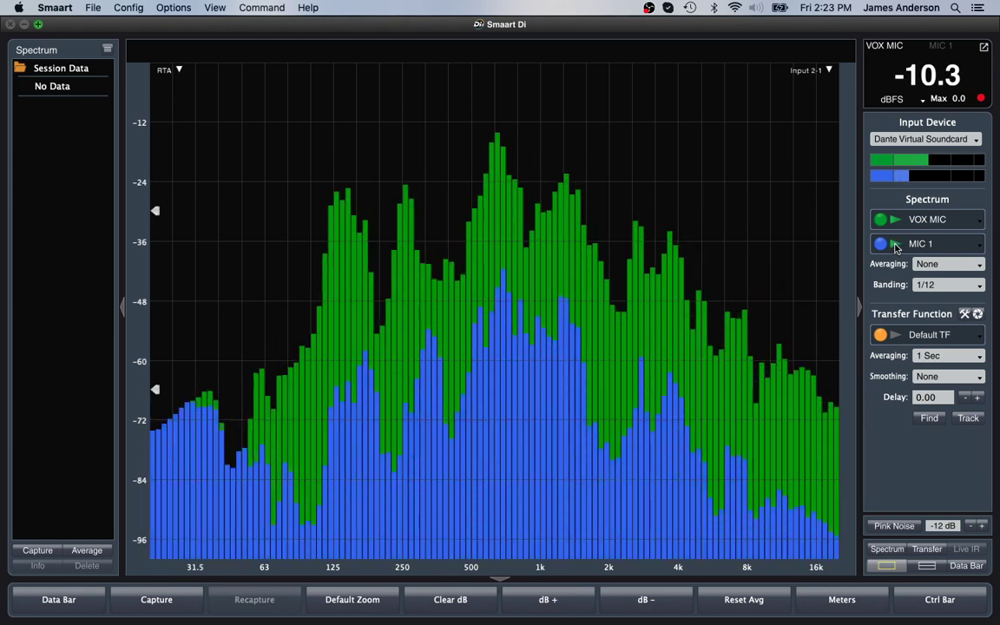
left_click(979, 248)
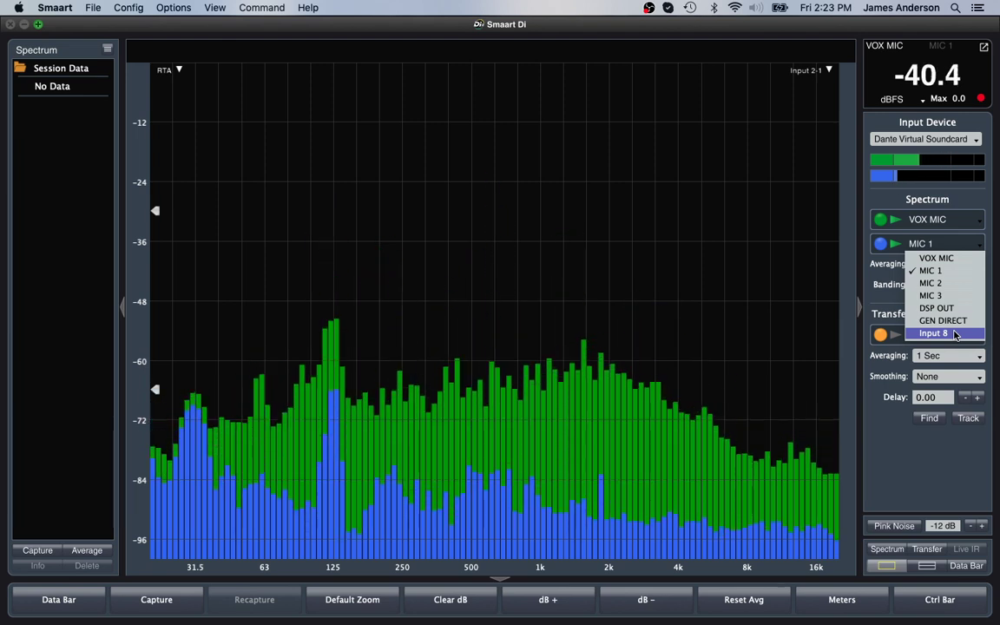
left_click(954, 333)
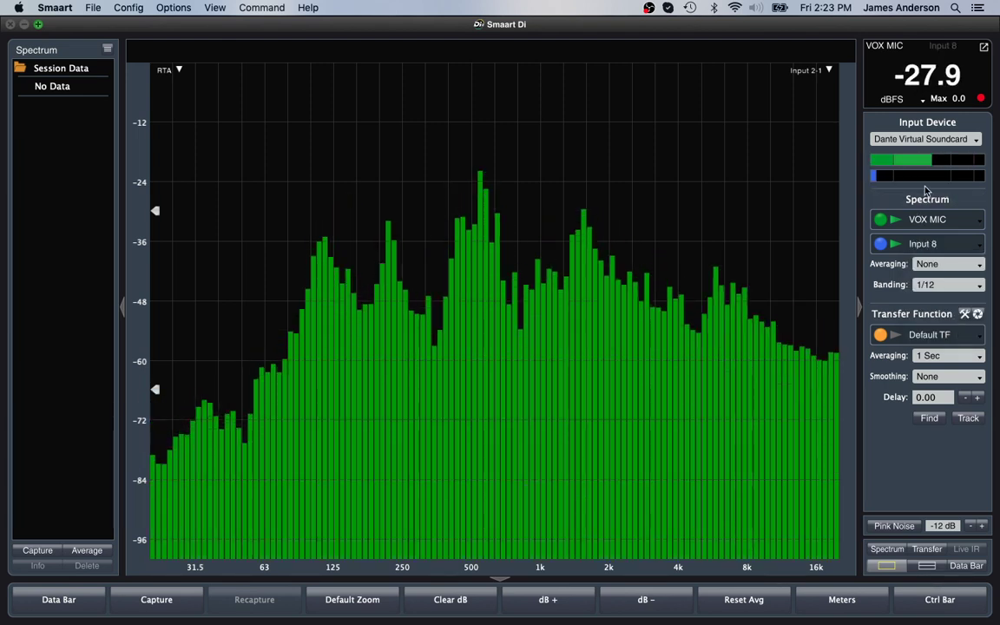
Set the friendly name of Dante Virtual Soundcard channel 8 to MIX OUT in the I-O configuration and close it
left_click(926, 123)
left_click(348, 232)
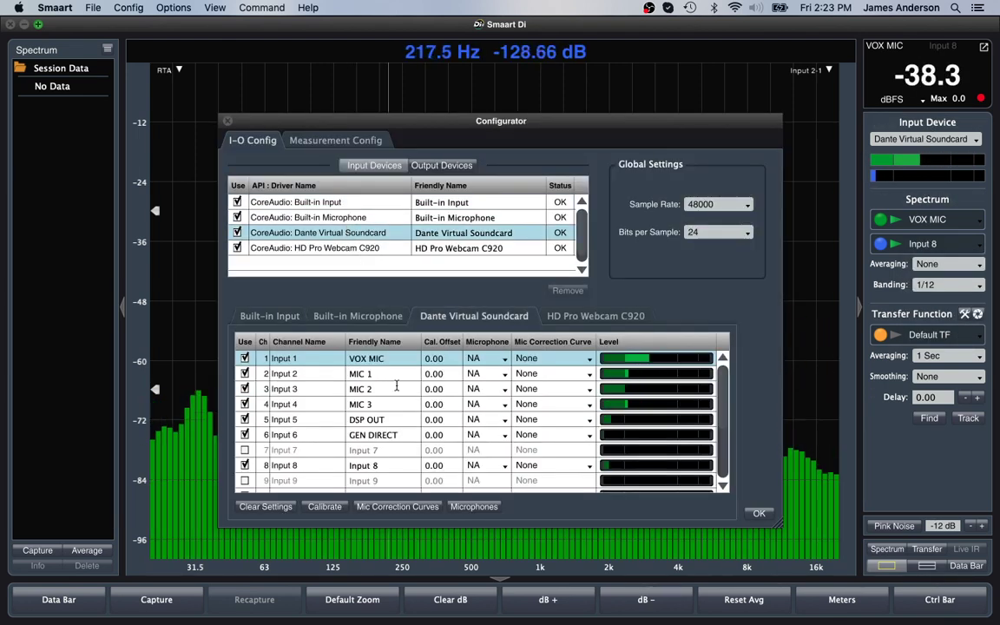
double_click(411, 465)
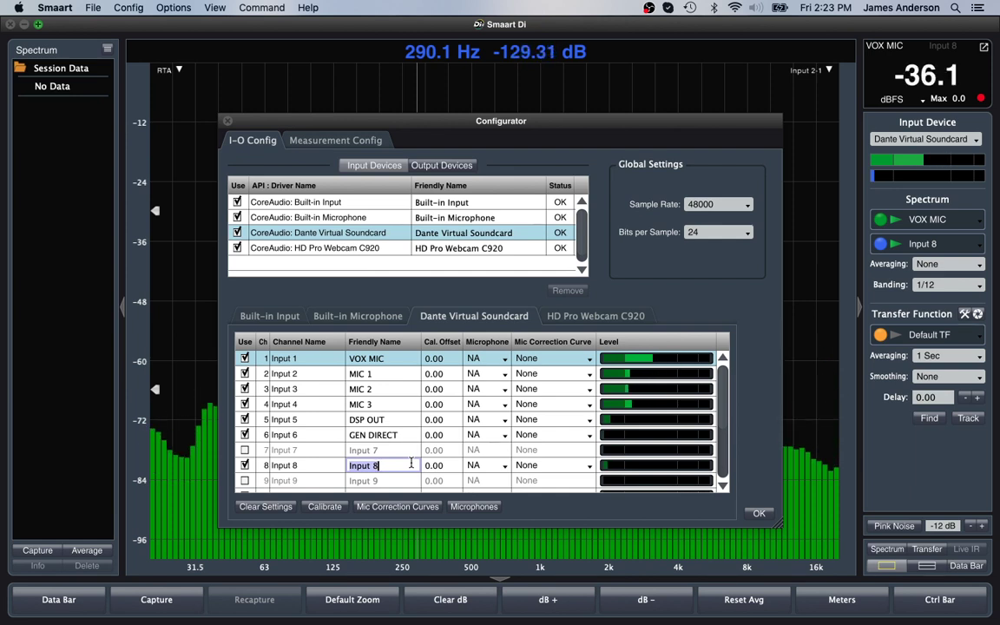
type("MIX OUT")
key("Tab")
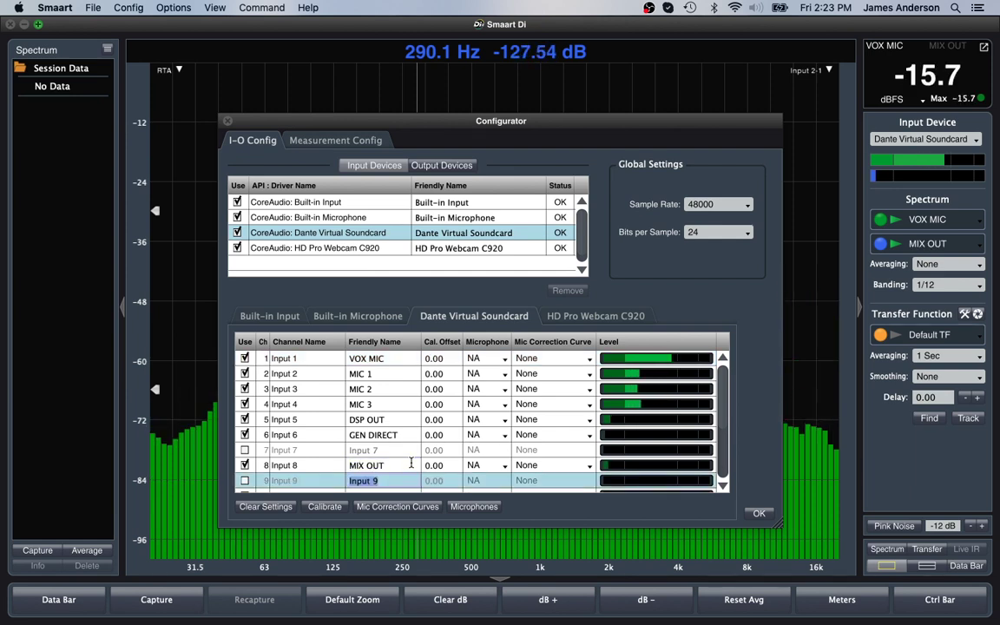
left_click(756, 514)
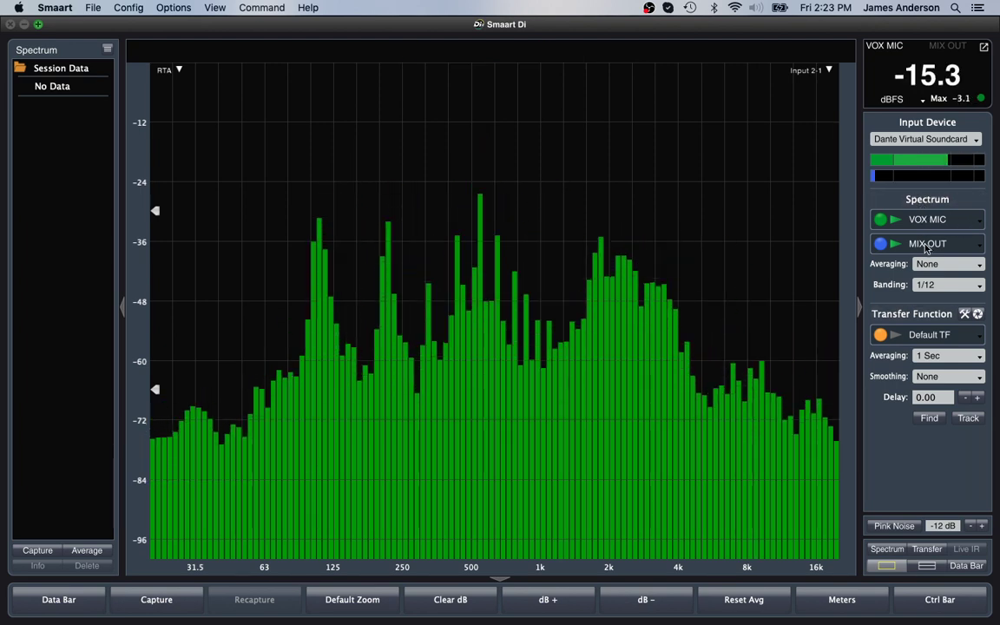
Set the first spectrum measurement's input to MIC 1
left_click(977, 226)
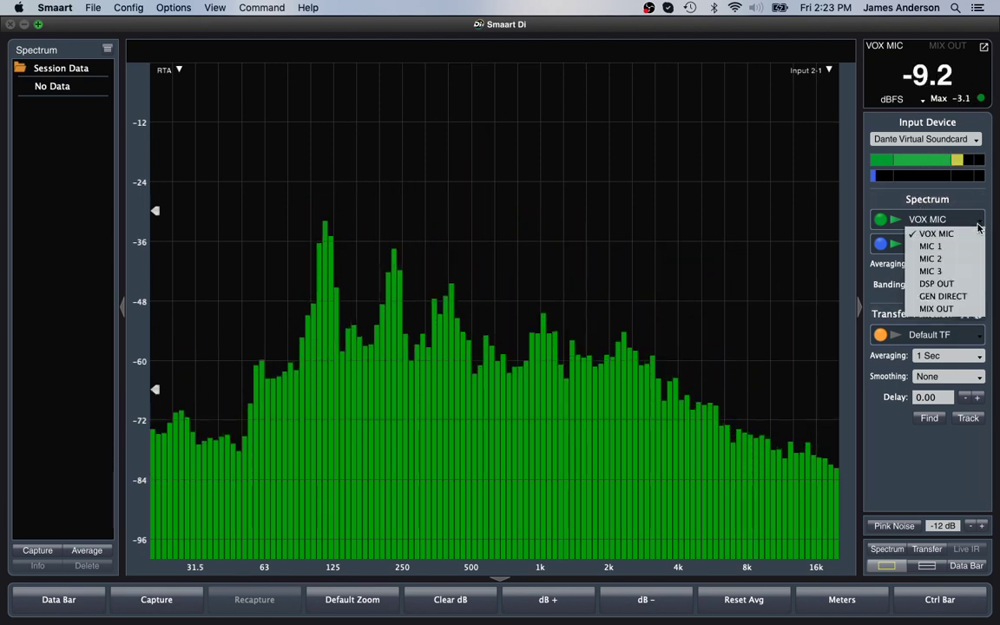
left_click(973, 247)
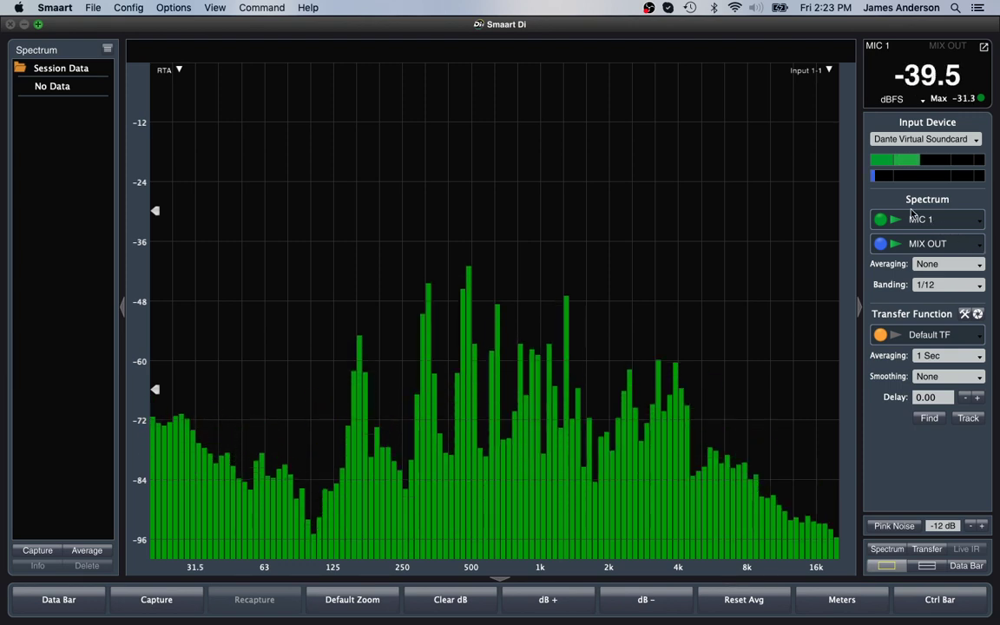
key("super+Tab")
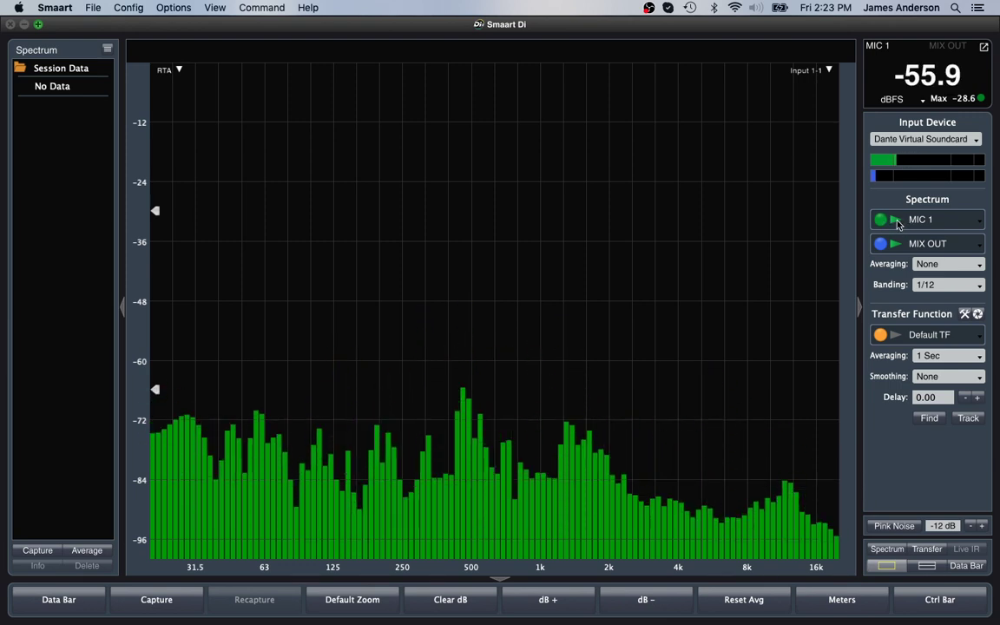
Stop and restart the MIC 1 spectrum measurement and set the spectrum averaging to 1 Sec
left_click(896, 222)
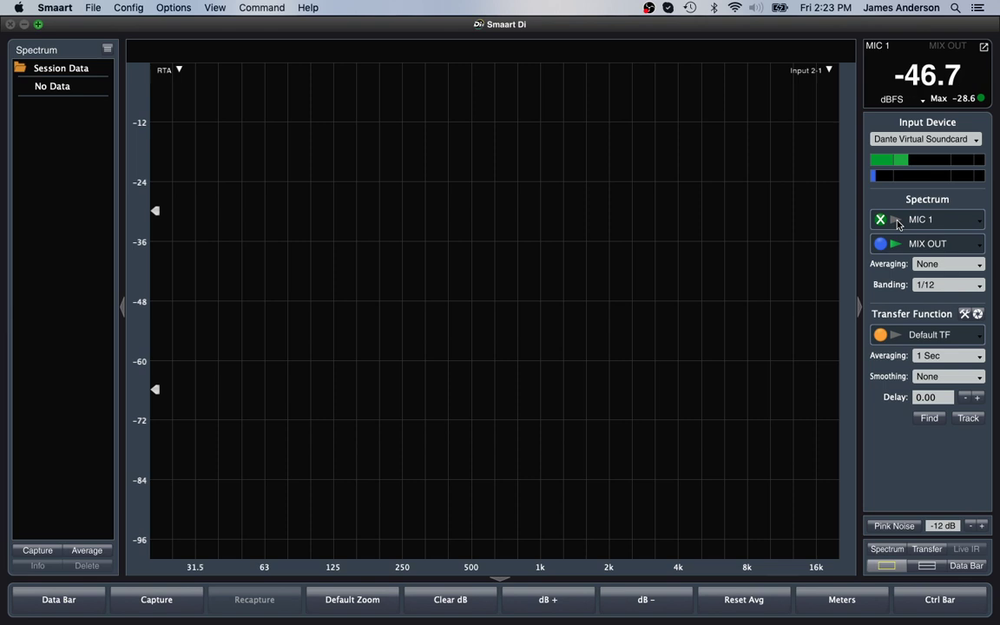
left_click(894, 223)
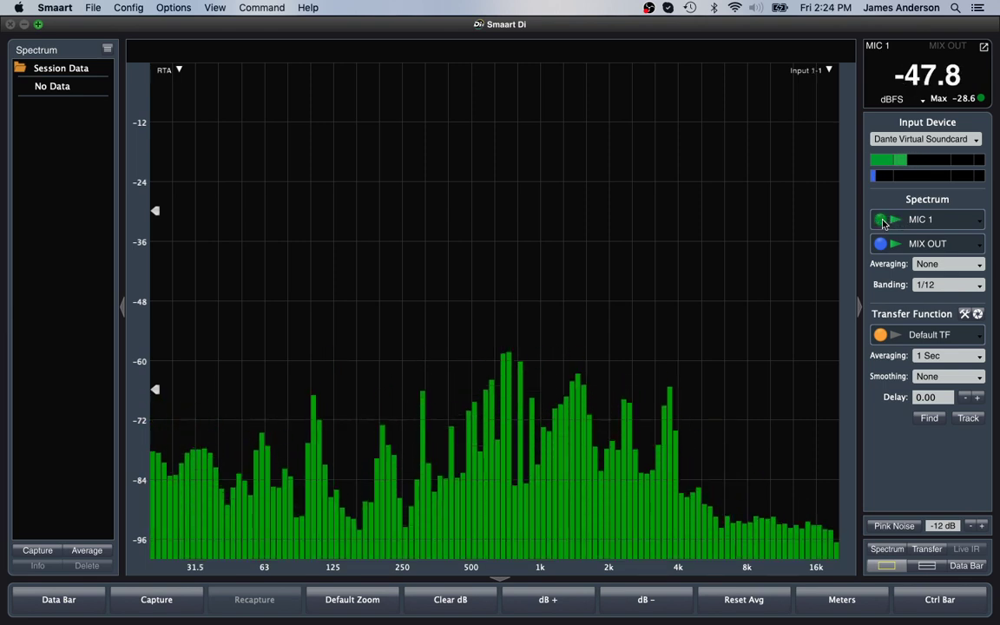
left_click(973, 266)
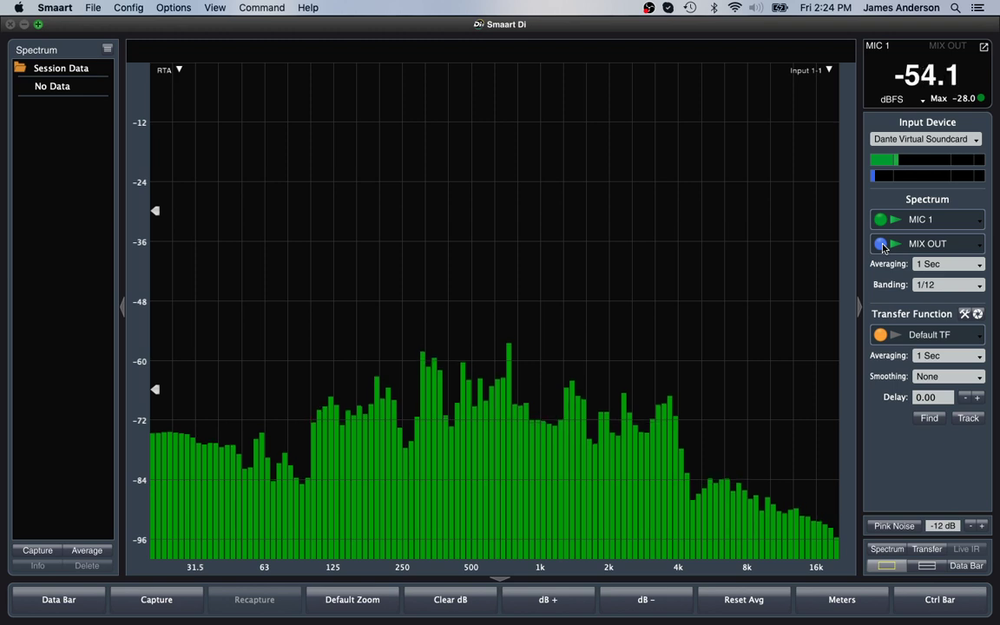
Switch to PowerPoint and advance to the slide on spectrum input selection determining the transfer function pair
key("super+Tab")
key("Right")
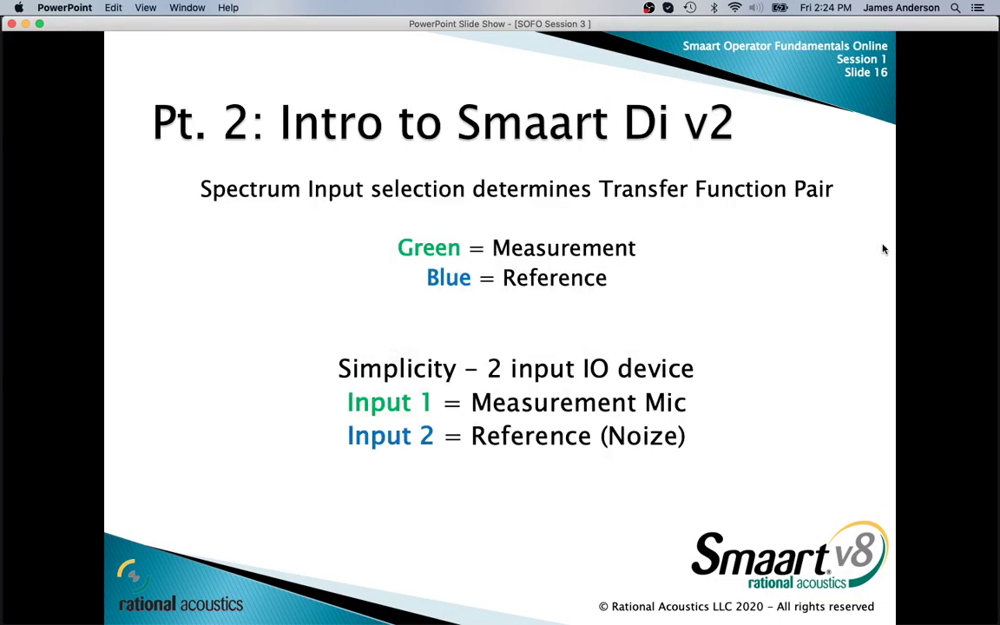
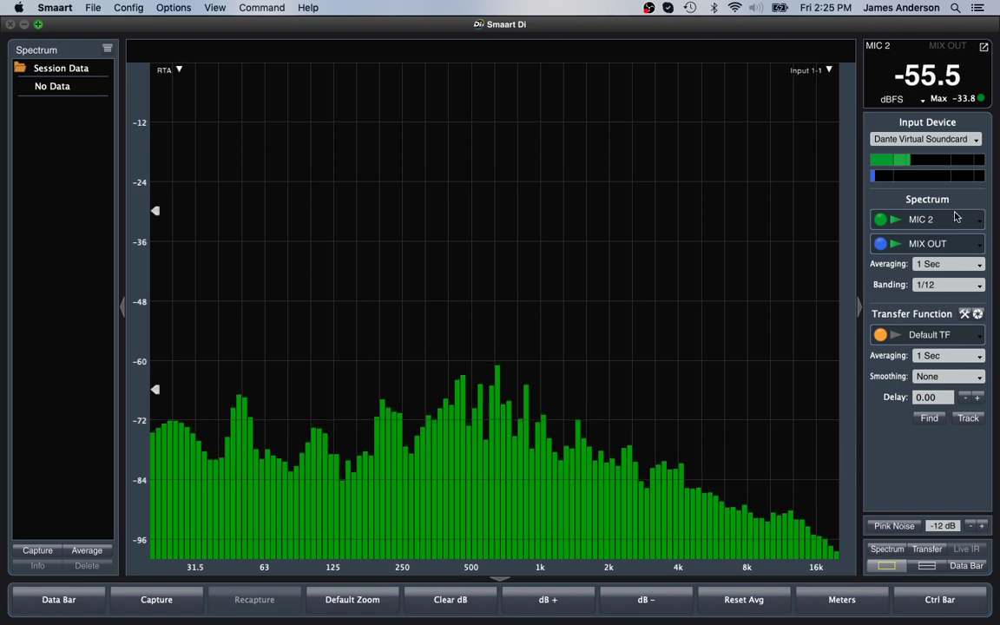
Set the first spectrum measurement's input back to MIC 1 in Smaart Di and run the pink noise generator briefly at -12 dB
left_click(977, 222)
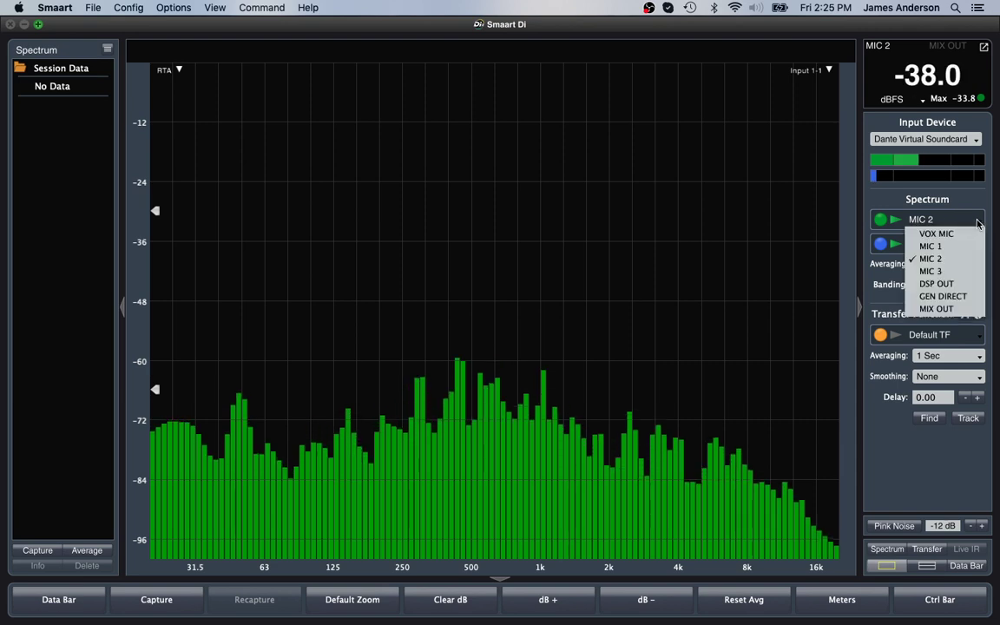
left_click(941, 245)
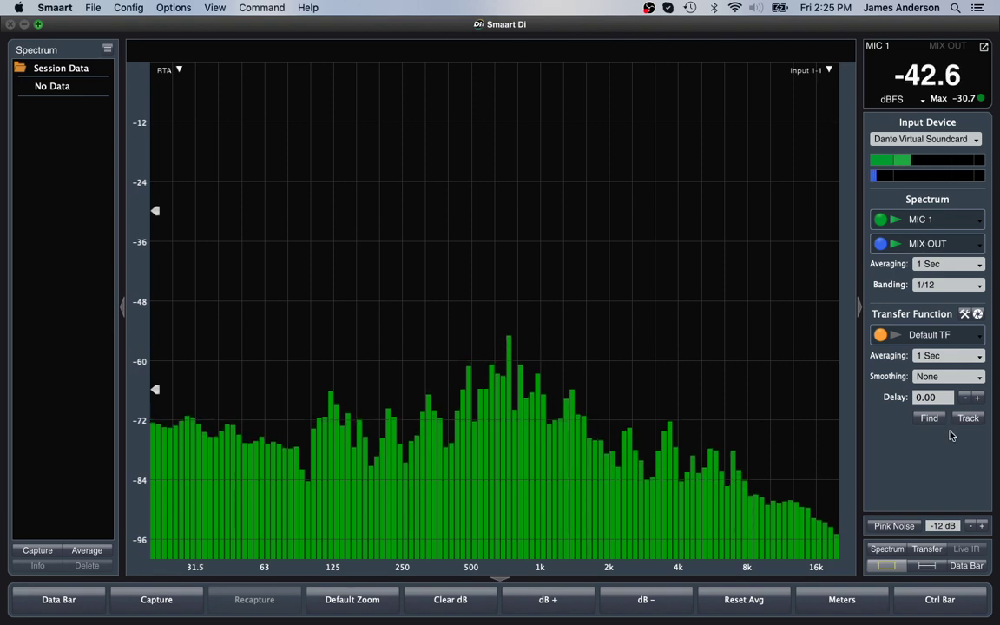
left_click(894, 526)
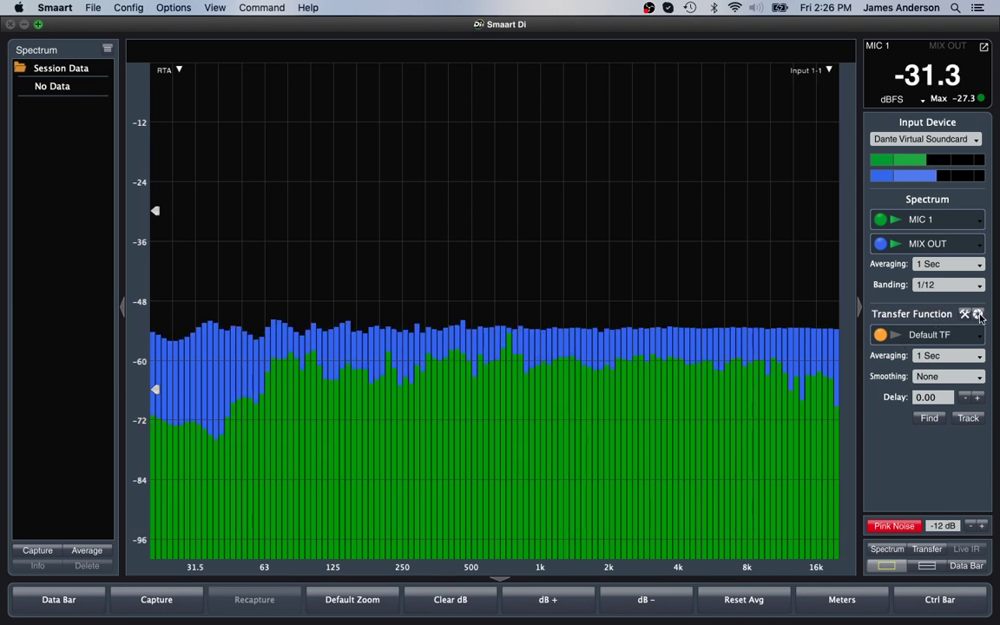
key("n")
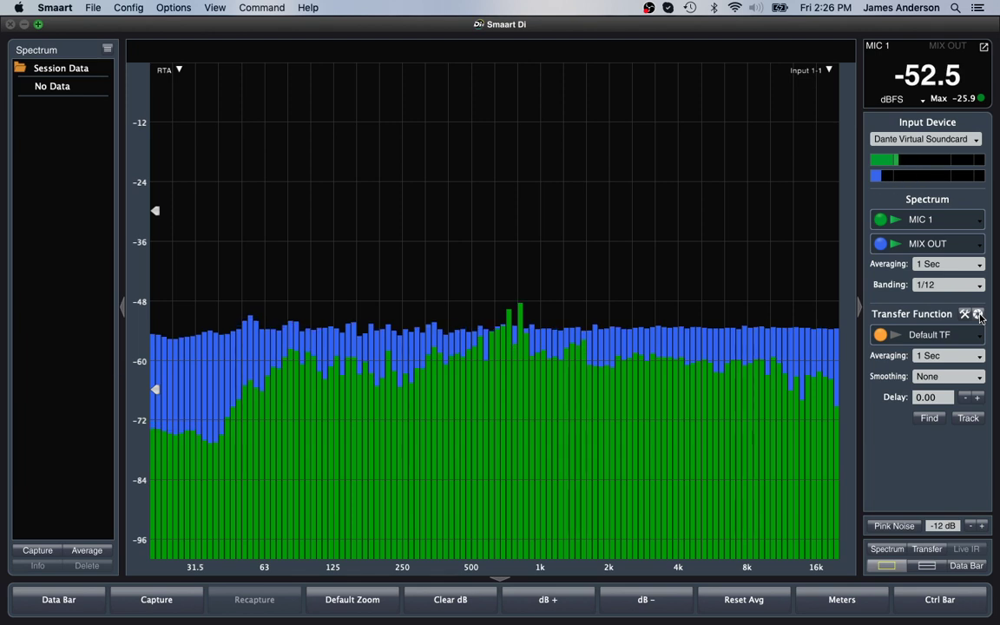
Switch to PowerPoint, advance to the slide on creating multiple TF pairs, and return to Smaart Di
key("super+Tab")
key("super+Tab")
key("super+shift+Tab")
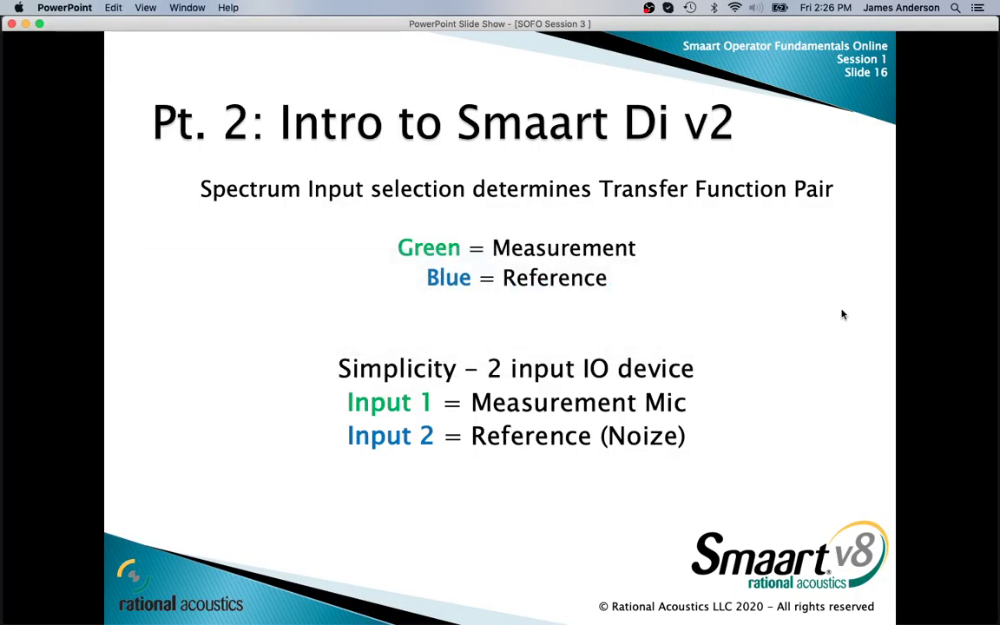
key("Right")
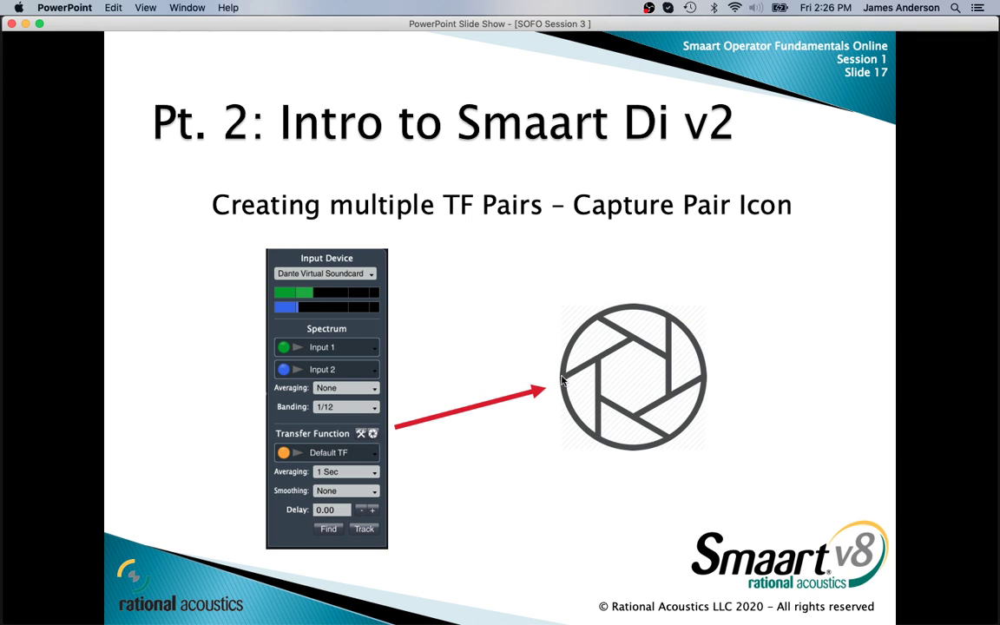
key("super+Tab")
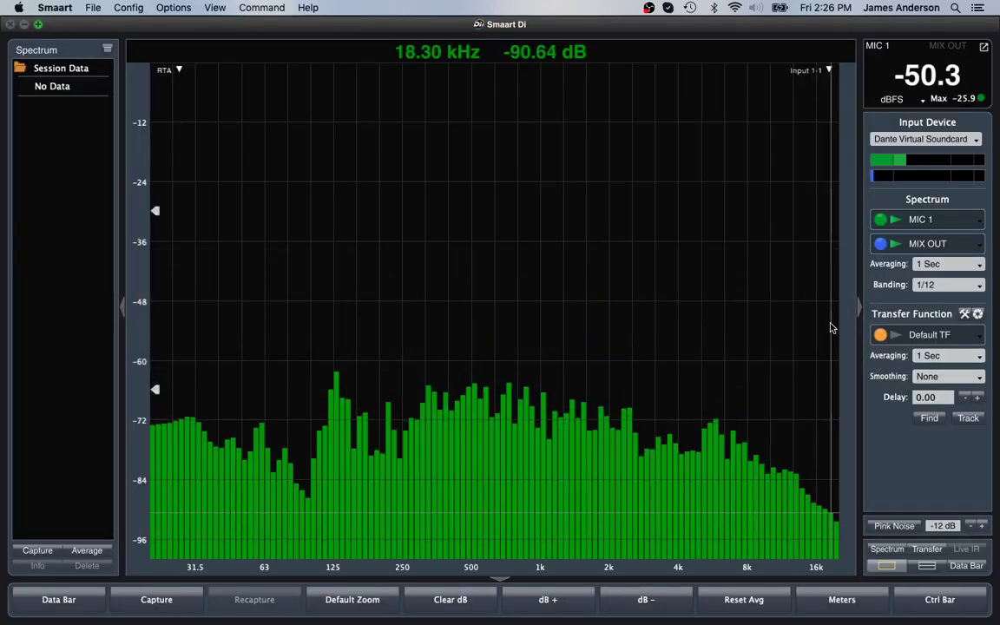
Save the current MIC 1 and MIX OUT inputs as a transfer function pair named MIC 1 VS MIX
left_click(978, 315)
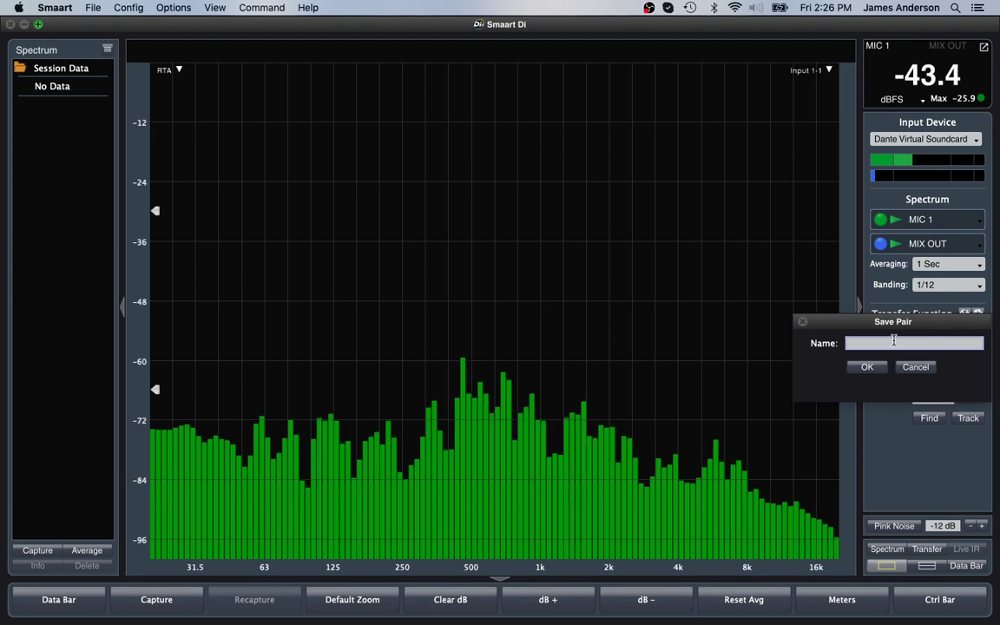
type("MIC 1 VS CONS")
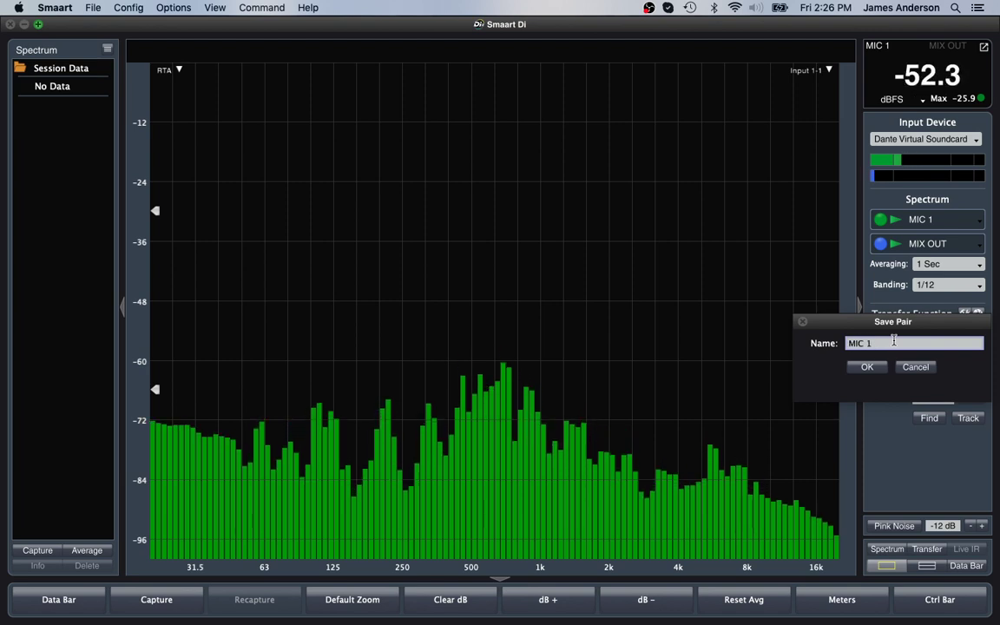
key("BackSpace")
key("BackSpace")
key("BackSpace")
key("BackSpace")
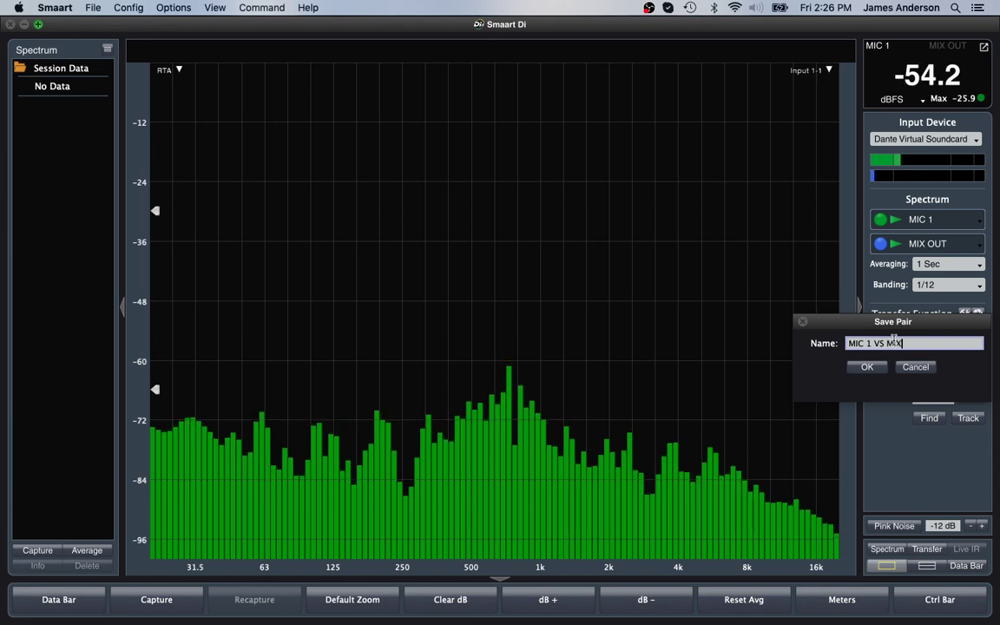
key("Return")
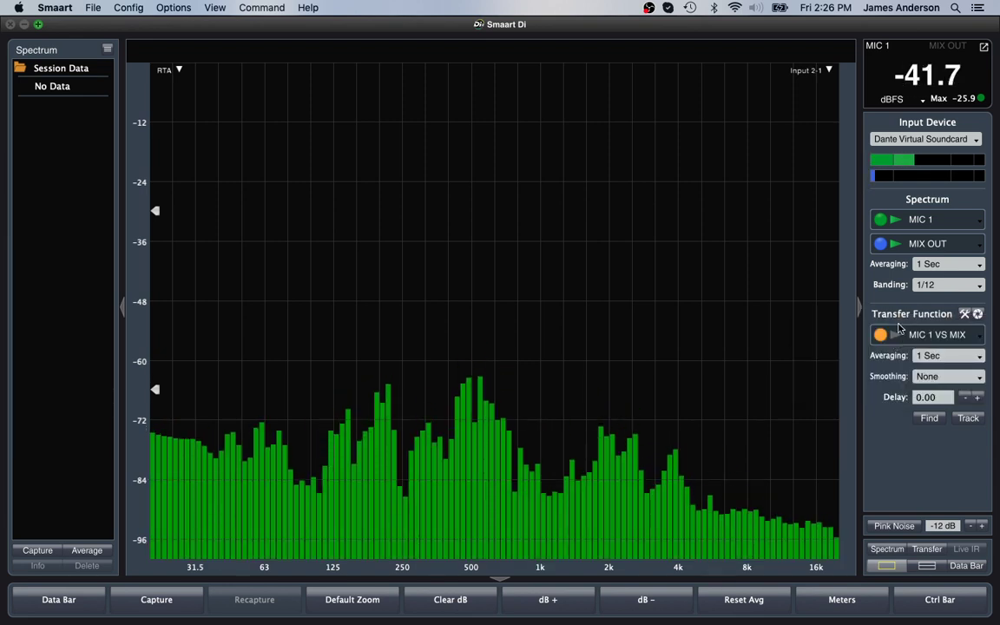
Set the first spectrum input to MIC 2, save the transfer function pair as MIC 2 VS MIX, and list the saved pairs
left_click(975, 221)
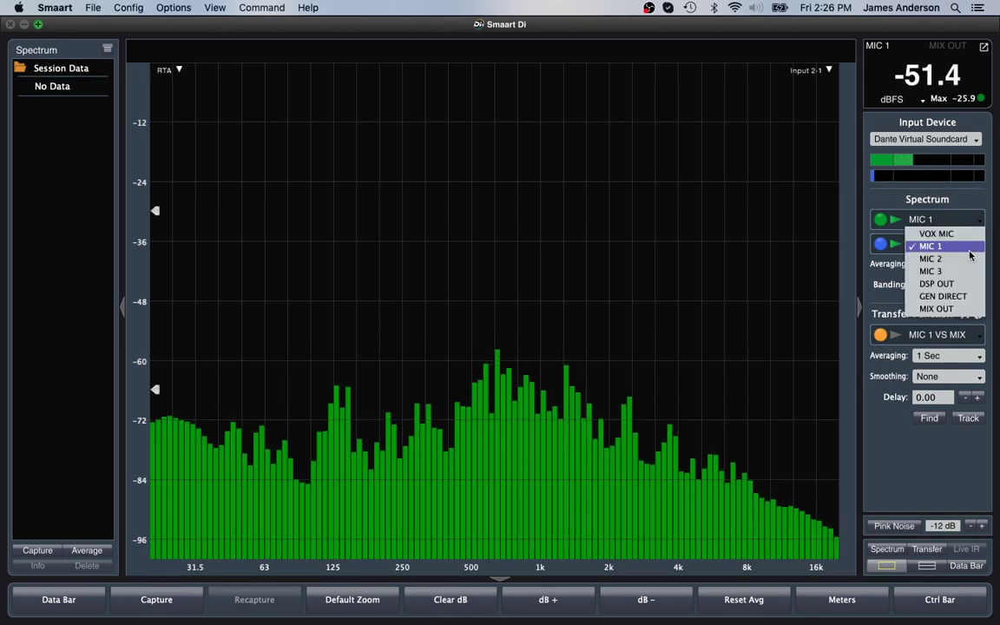
left_click(942, 258)
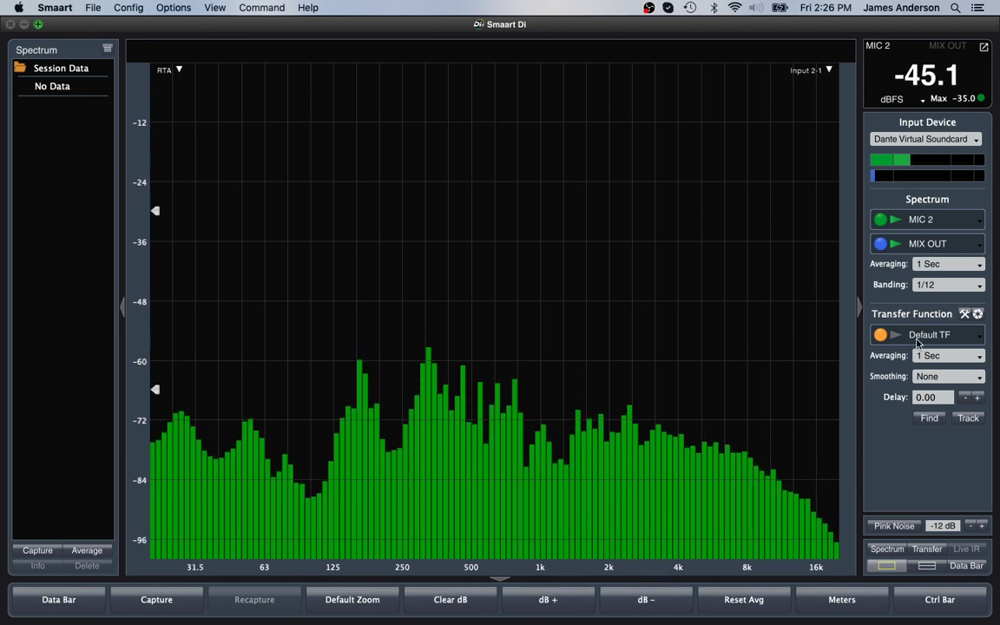
left_click(979, 315)
type("MIC 2 VS MIX")
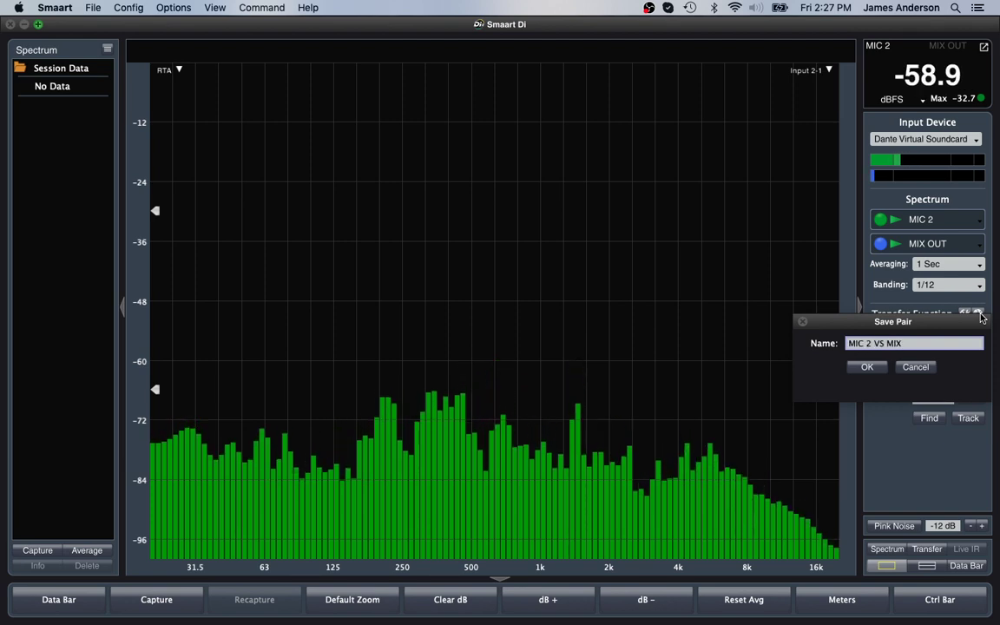
left_click(866, 366)
left_click(979, 337)
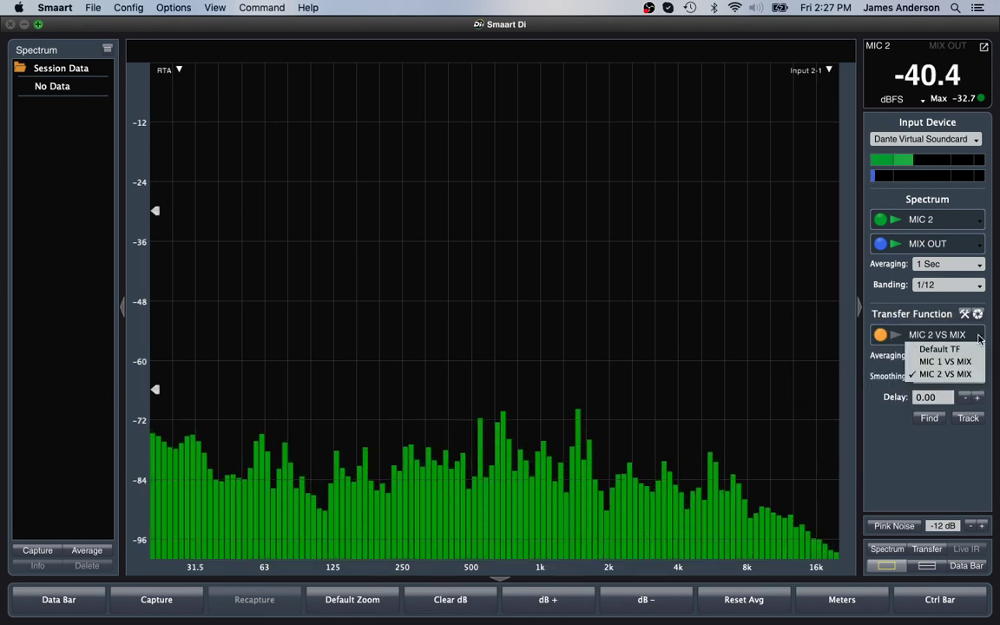
Set the first spectrum input to MIC 3 and save the transfer function pair as MIC 3 VS MIX
left_click(952, 364)
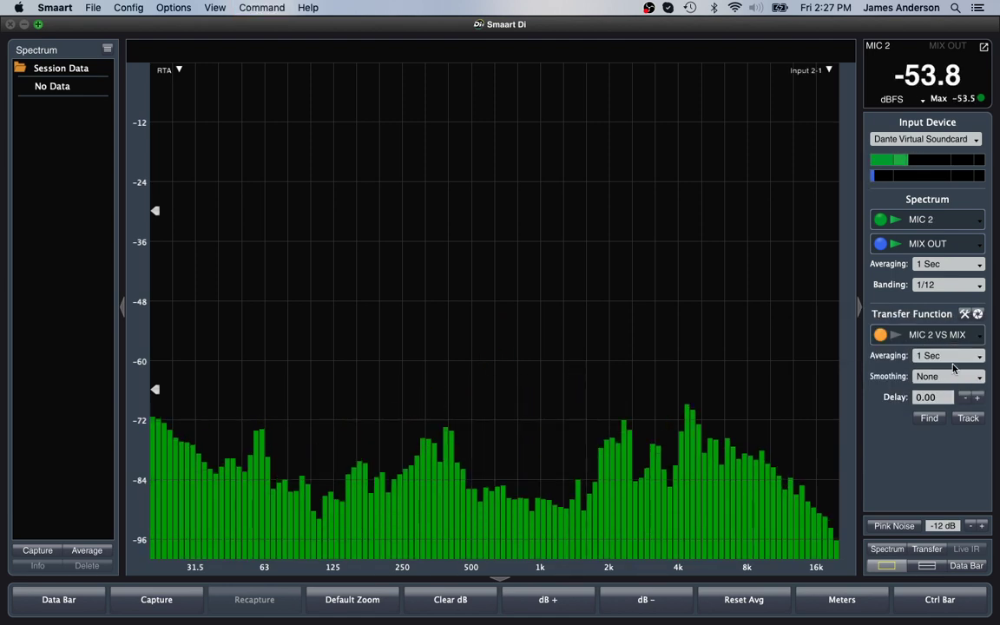
left_click(959, 222)
left_click(961, 272)
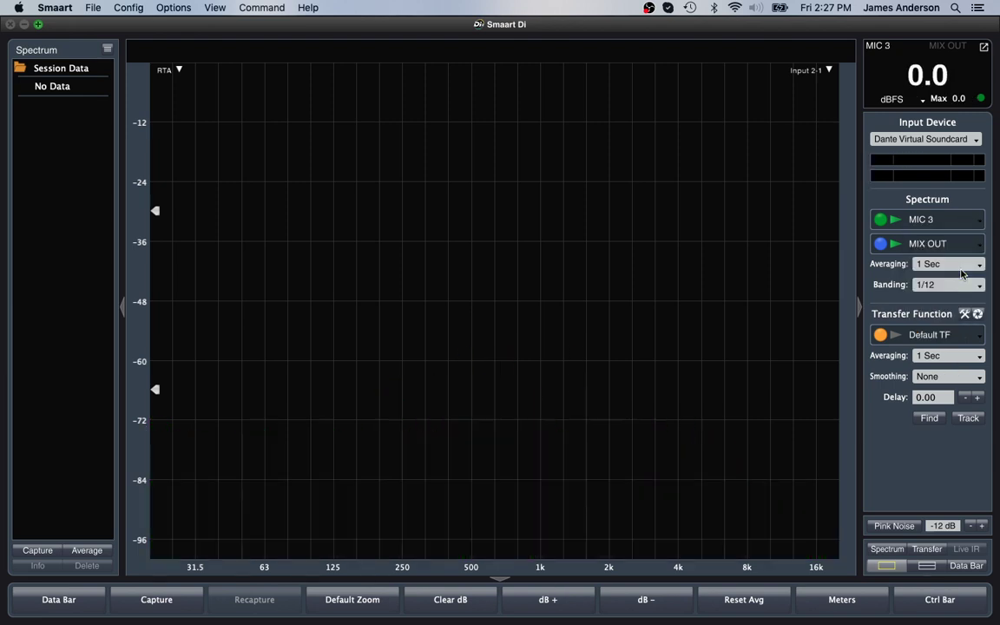
left_click(977, 314)
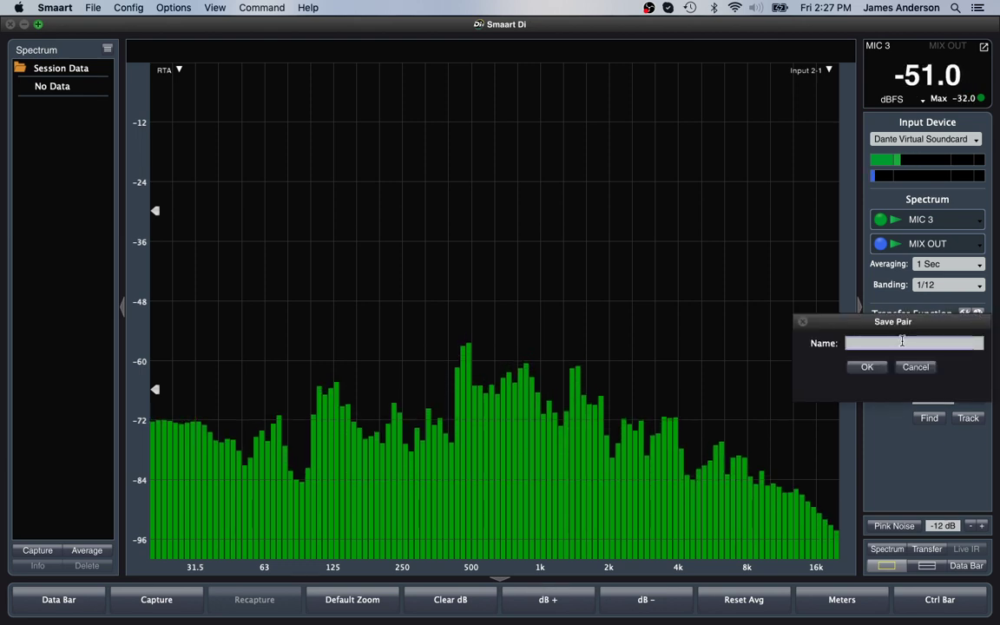
type("MIC ")
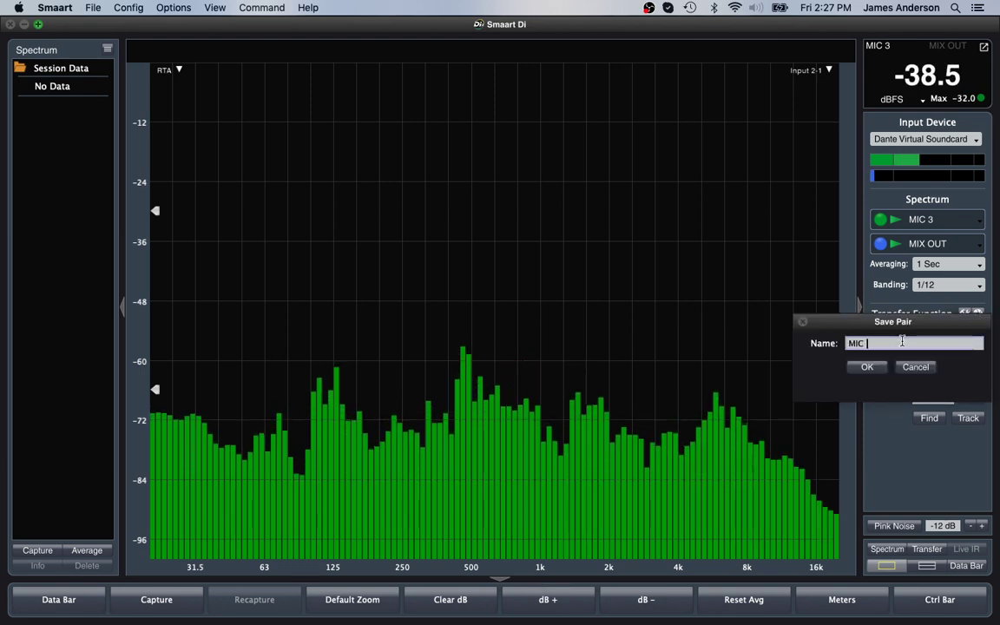
type("3 VS MIX")
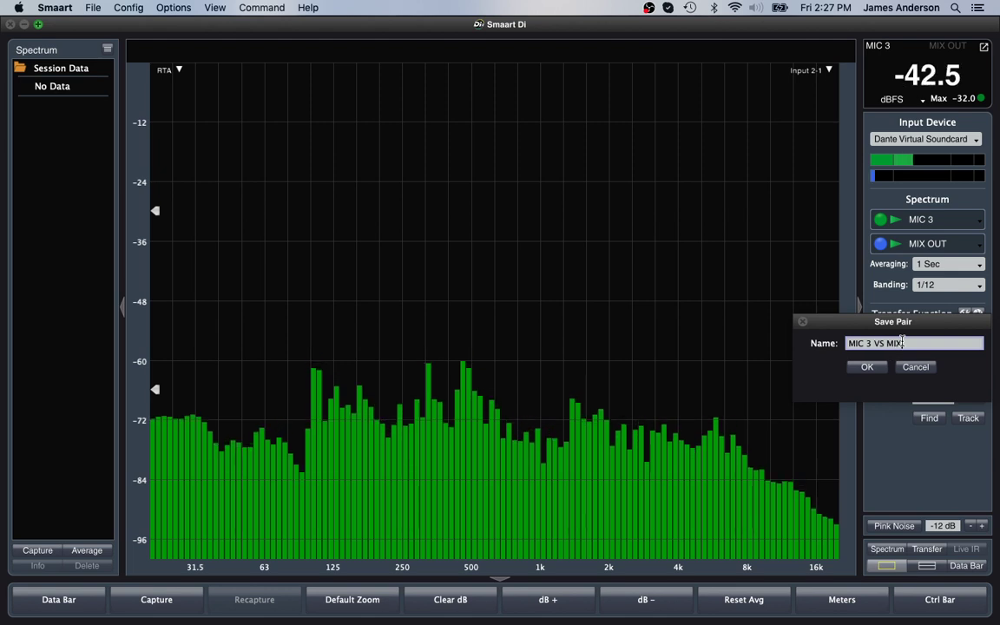
key("Return")
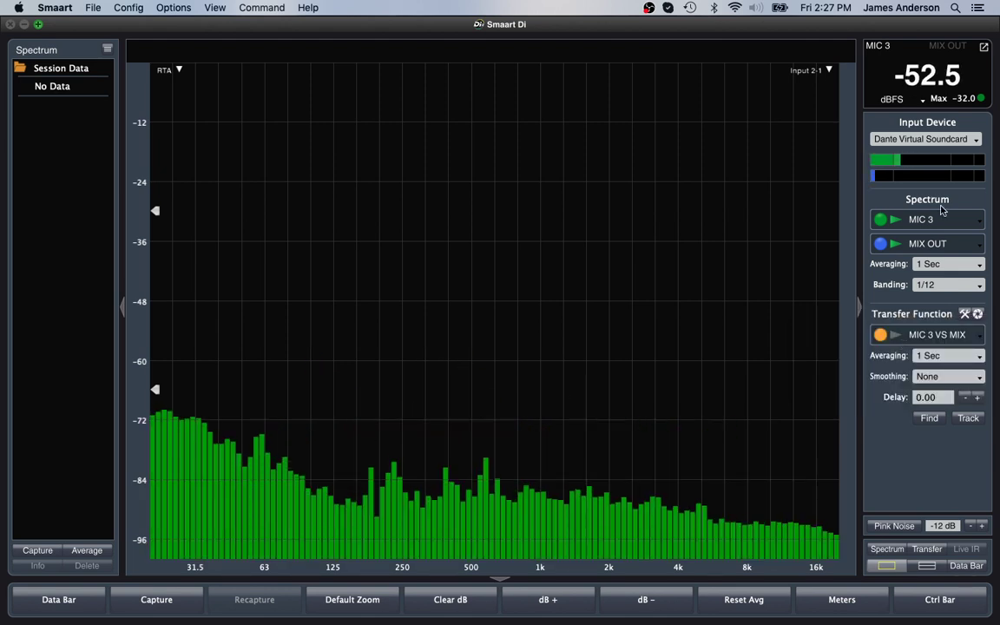
Select the MIC 1 VS MIX pair, cycle through the saved transfer function pairs, and return to MIC 1 VS MIX
left_click(979, 336)
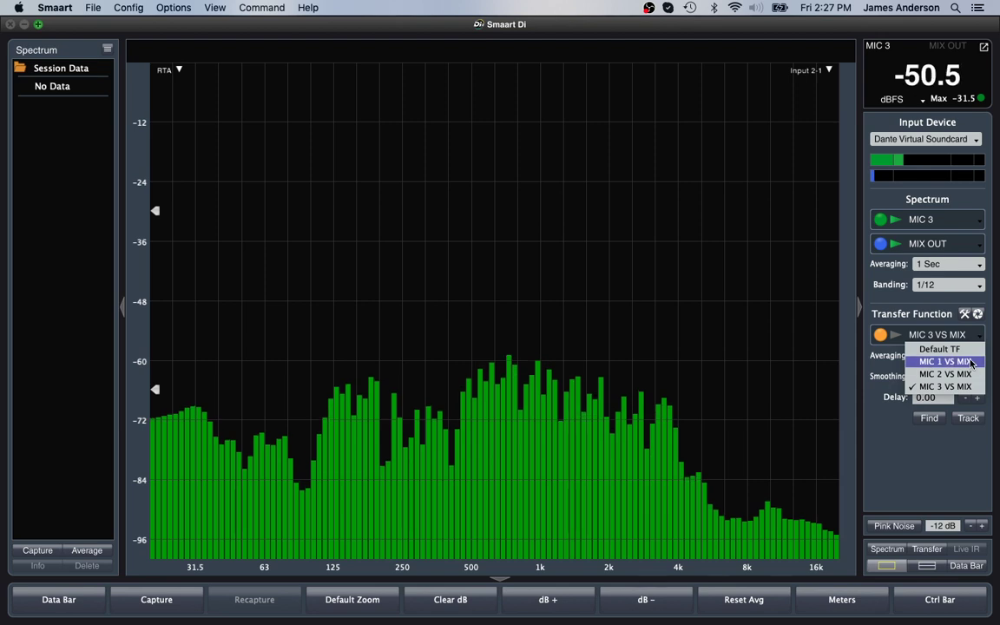
left_click(970, 362)
key("Down")
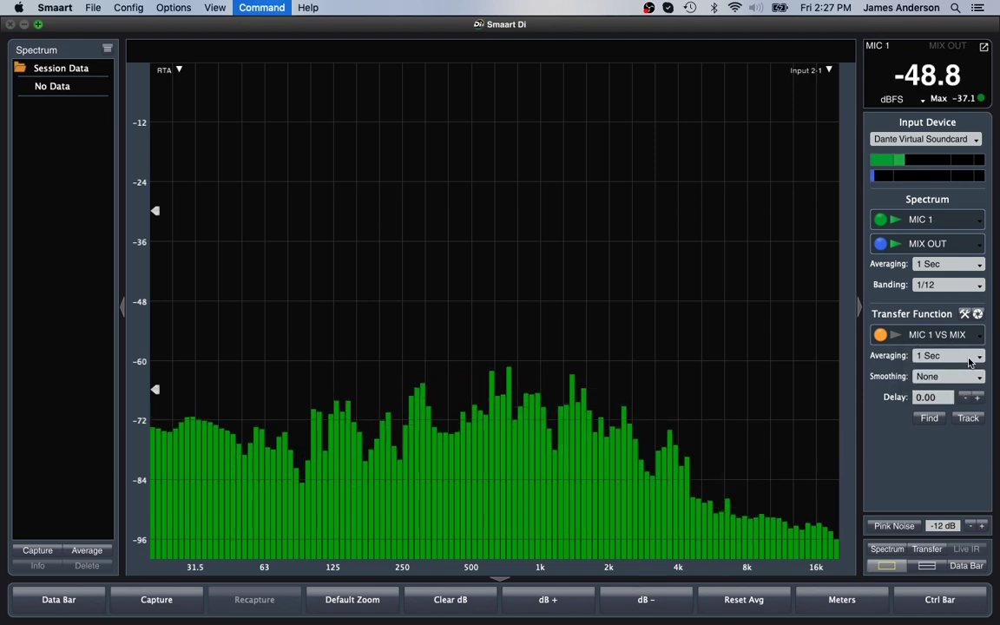
key("Down")
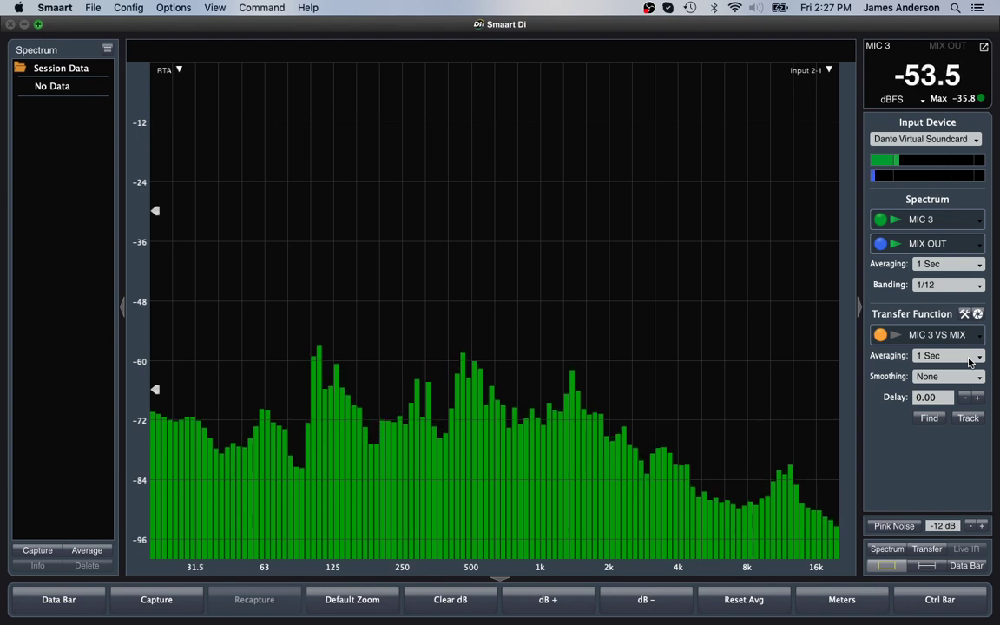
key("Up")
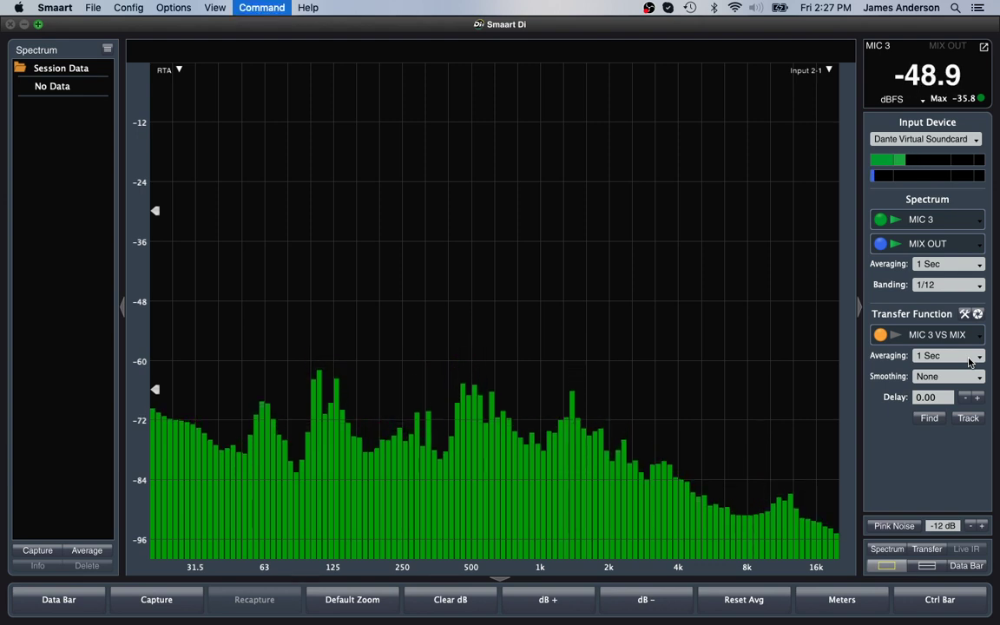
key("Up")
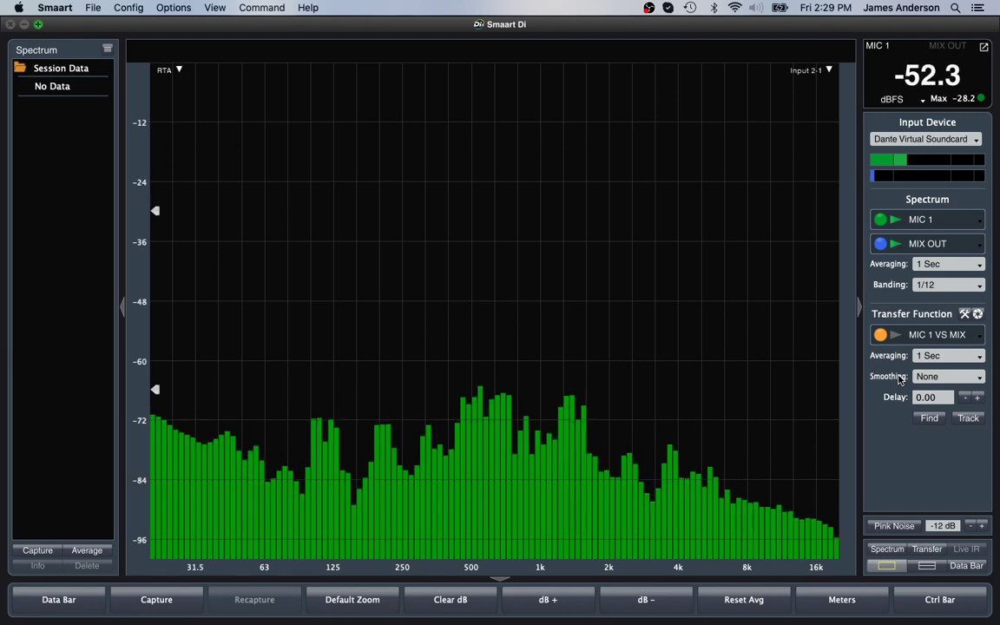
key("super+Tab")
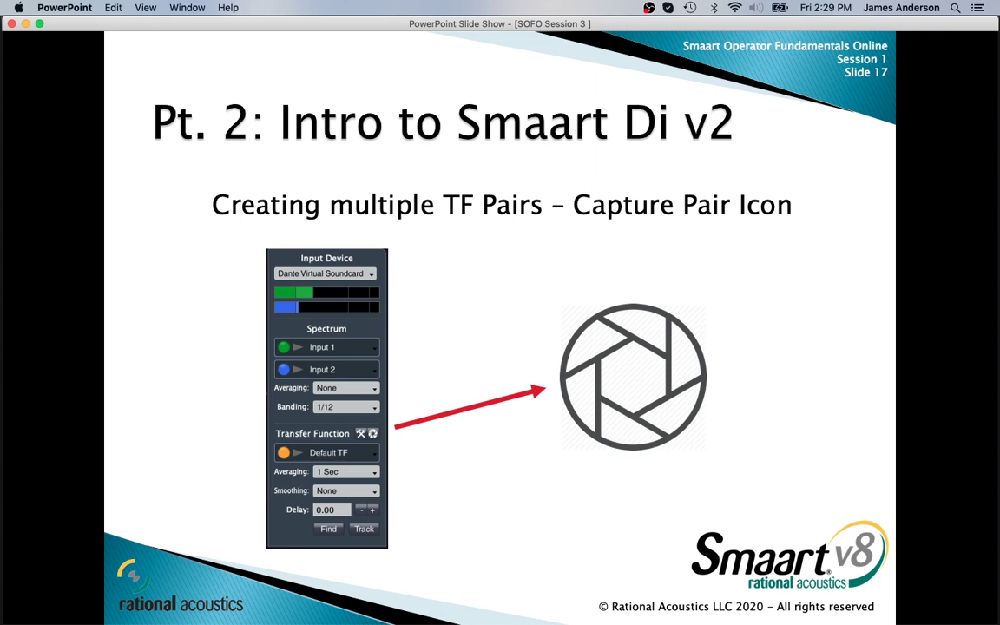
key("Right")
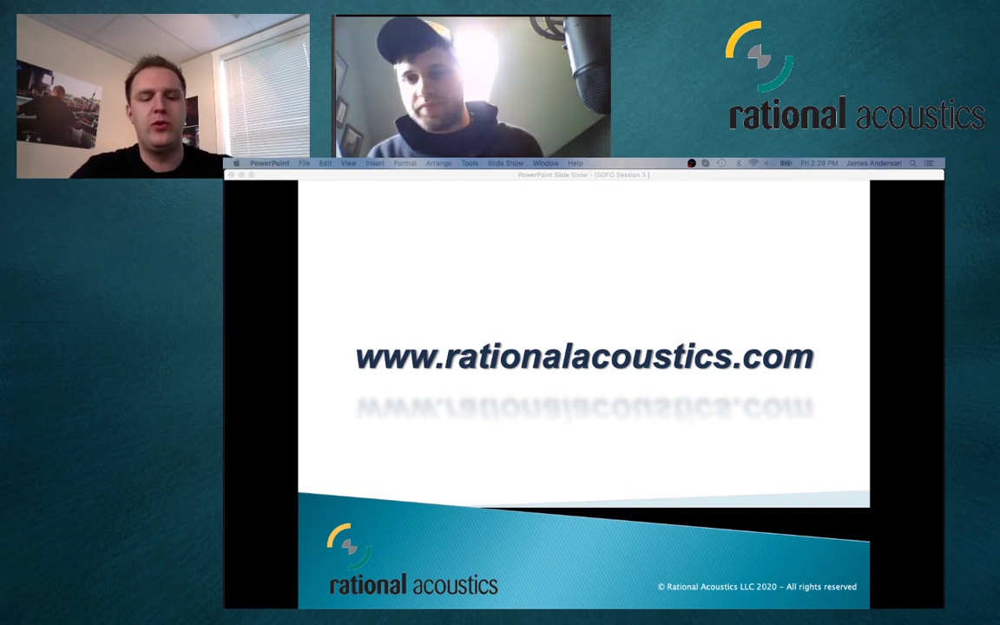
key("super+Tab")
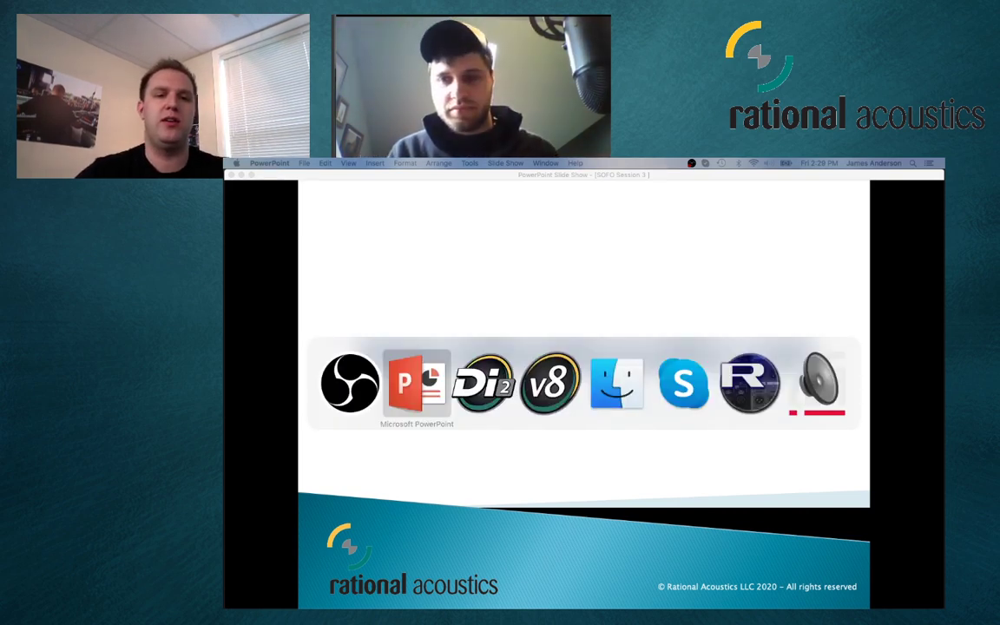
key("super+Tab")
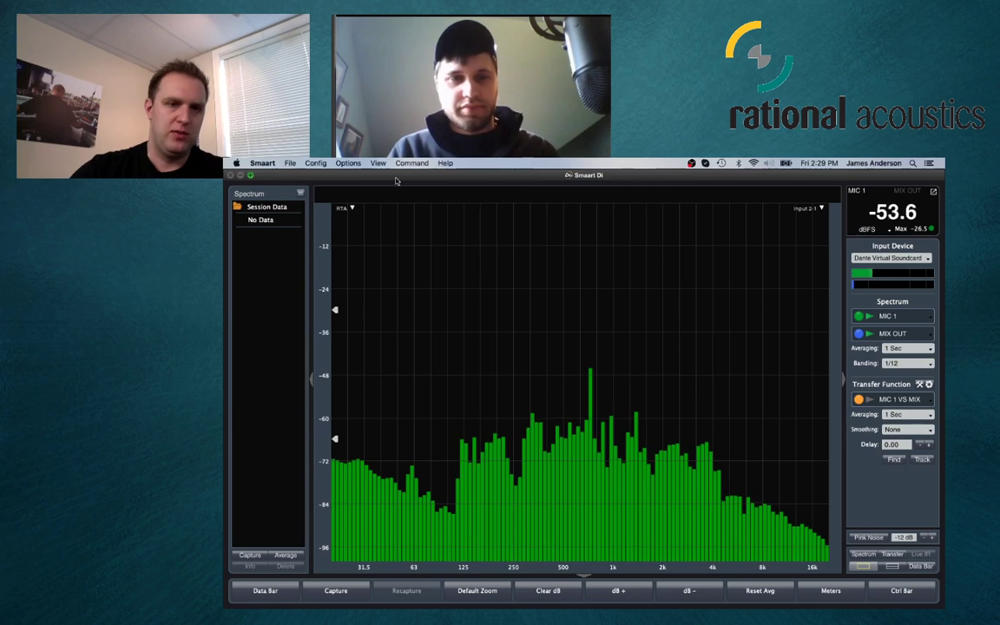
Open the API options, enable the API briefly, disable it again, and close the options
left_click(348, 165)
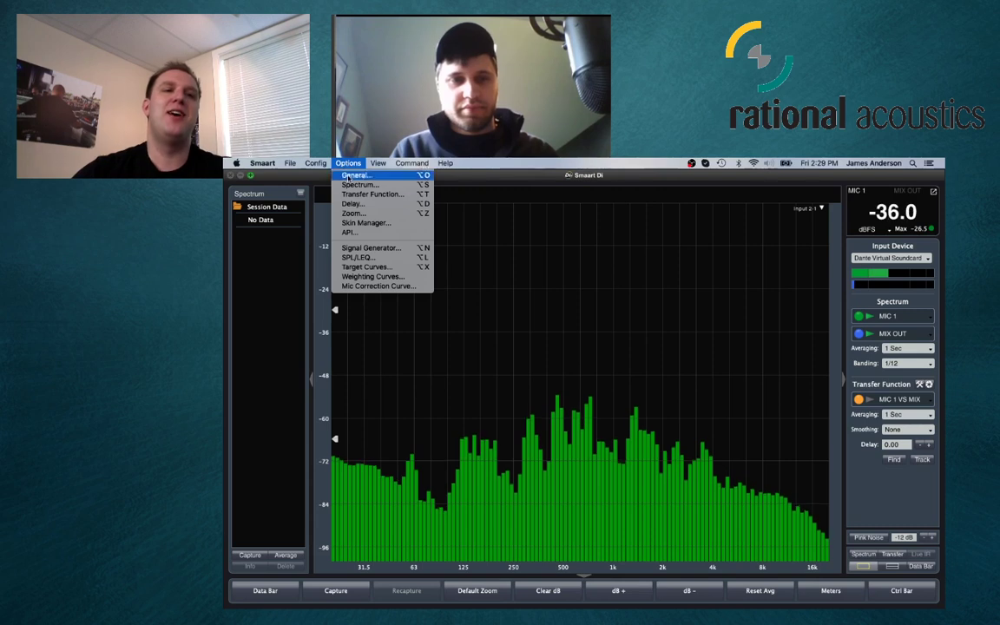
left_click(350, 231)
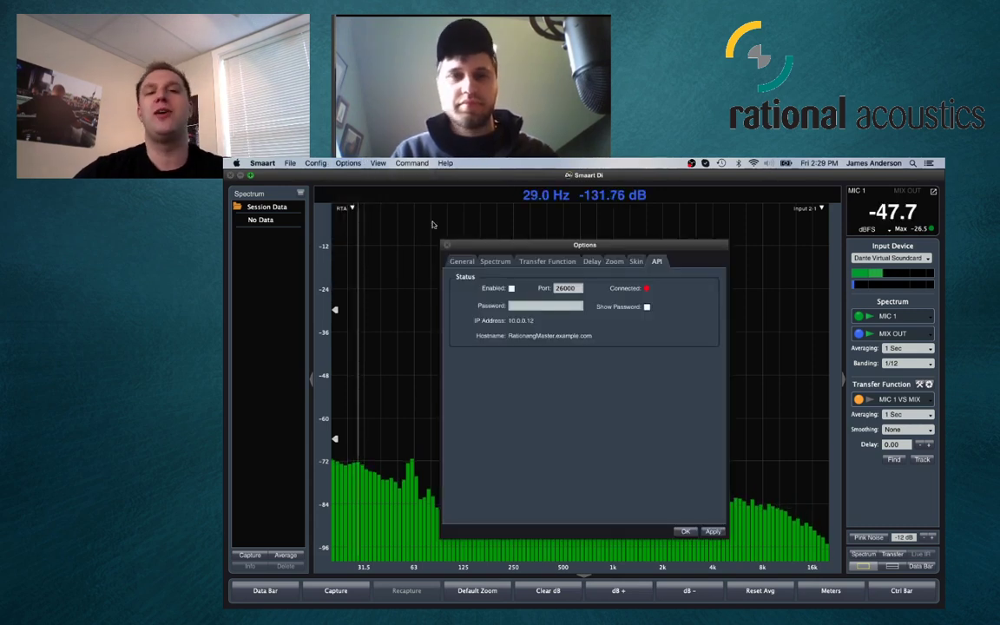
left_click_drag(536, 249, 532, 202)
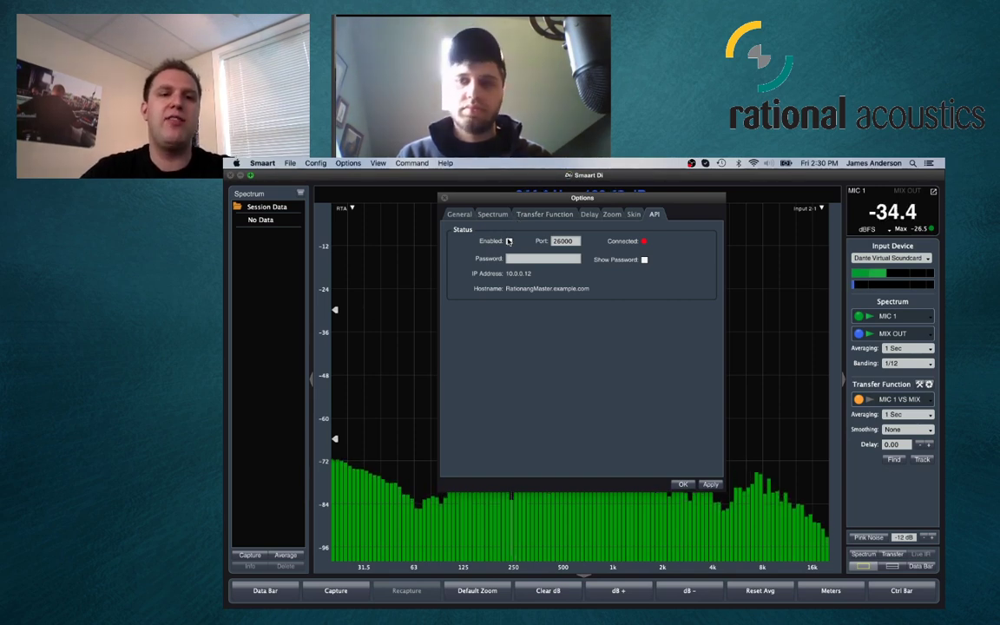
left_click(508, 241)
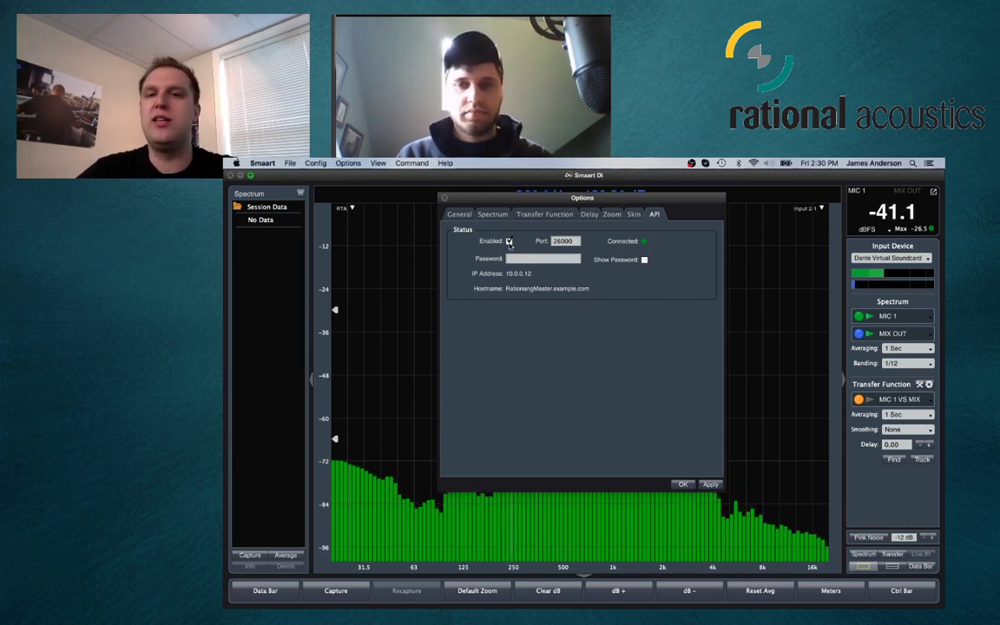
left_click(510, 242)
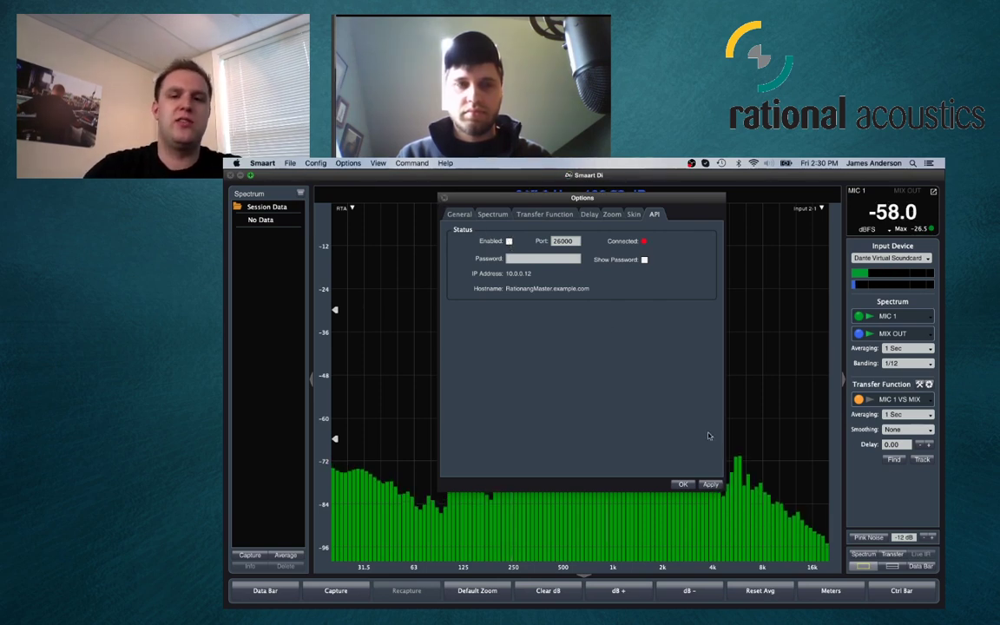
left_click(682, 484)
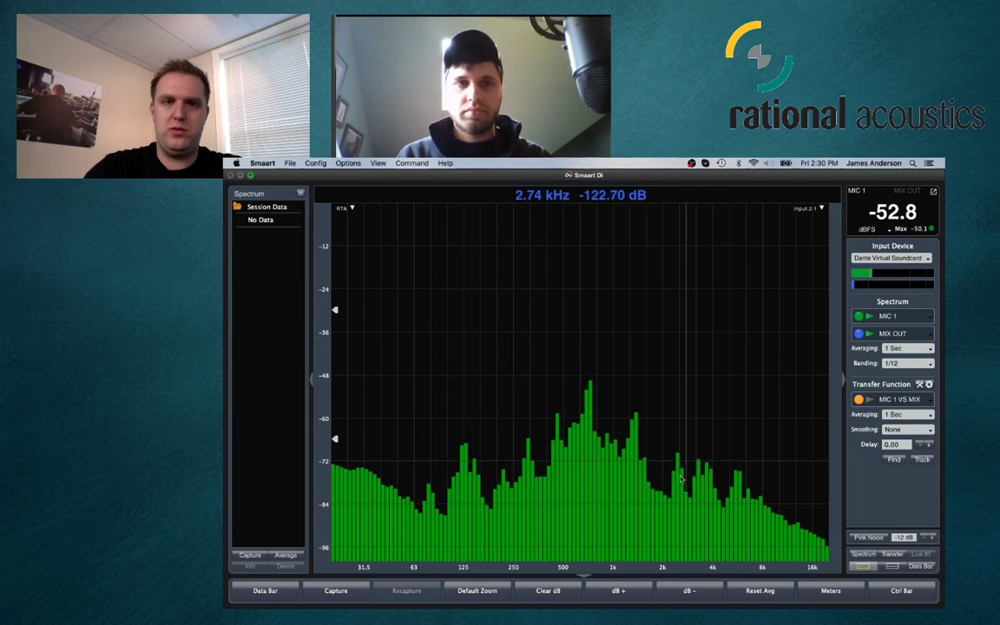
Open the client window to view the Smaart Di server connection fields, and close it without connecting
left_click(379, 163)
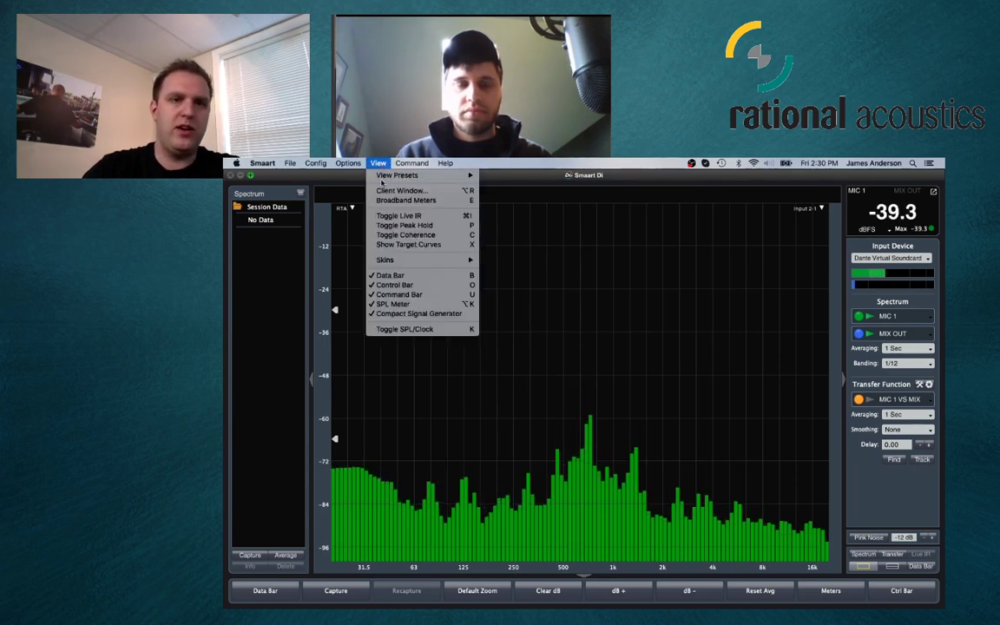
left_click(384, 191)
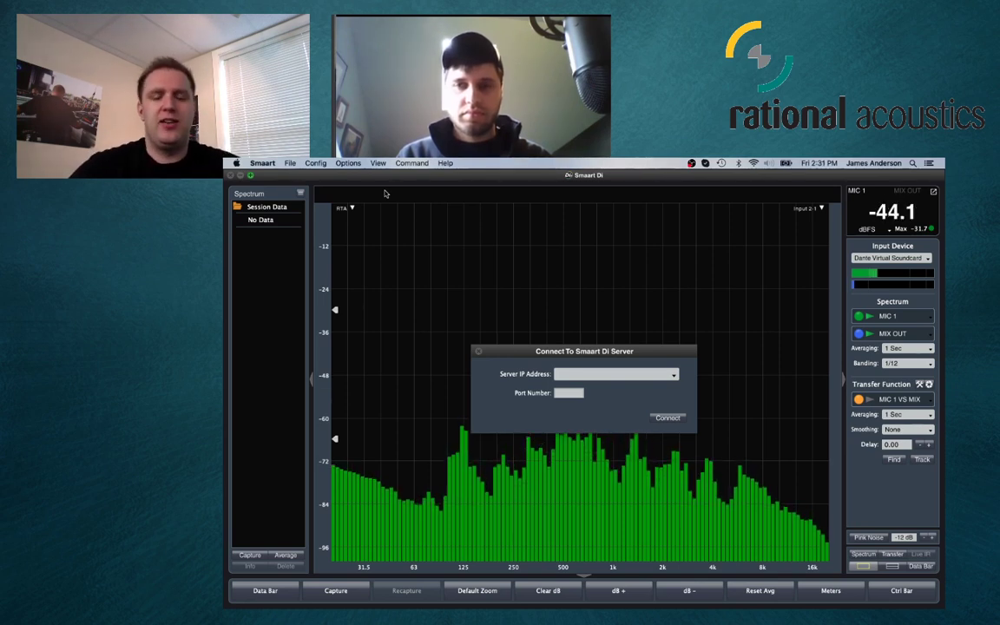
left_click(378, 163)
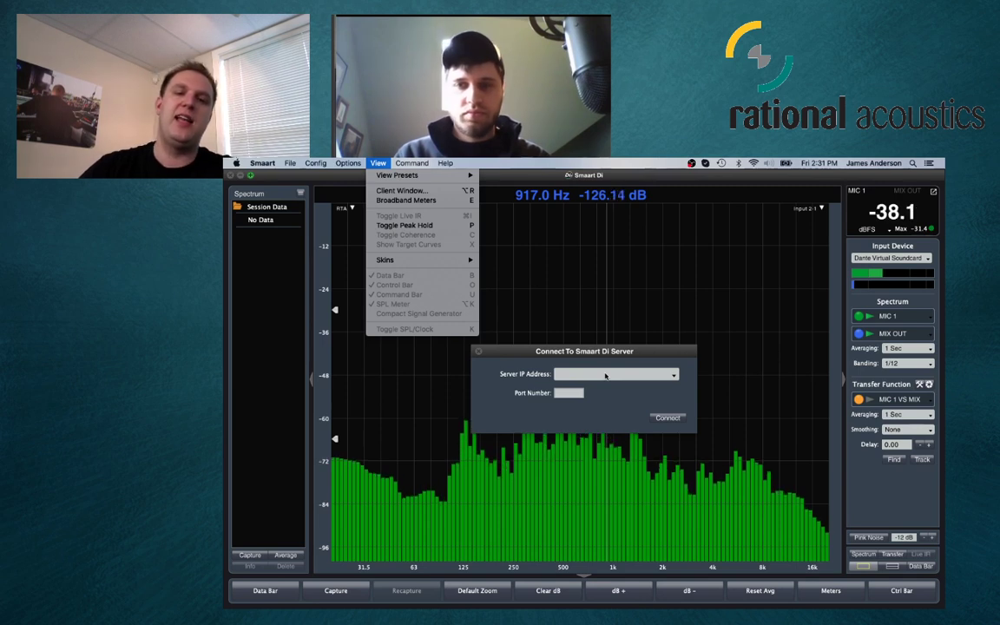
left_click(479, 355)
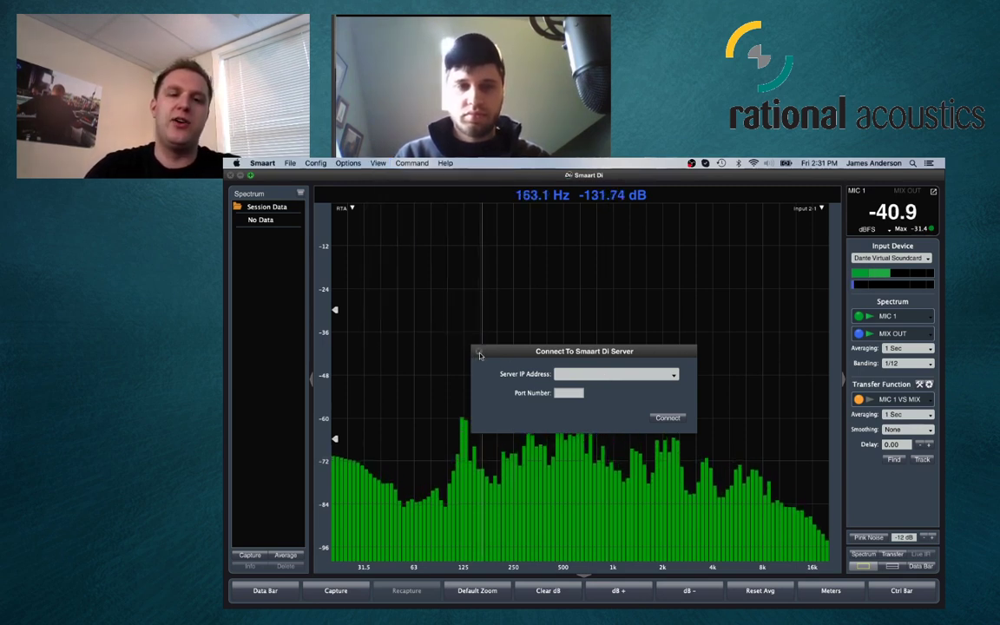
left_click(479, 354)
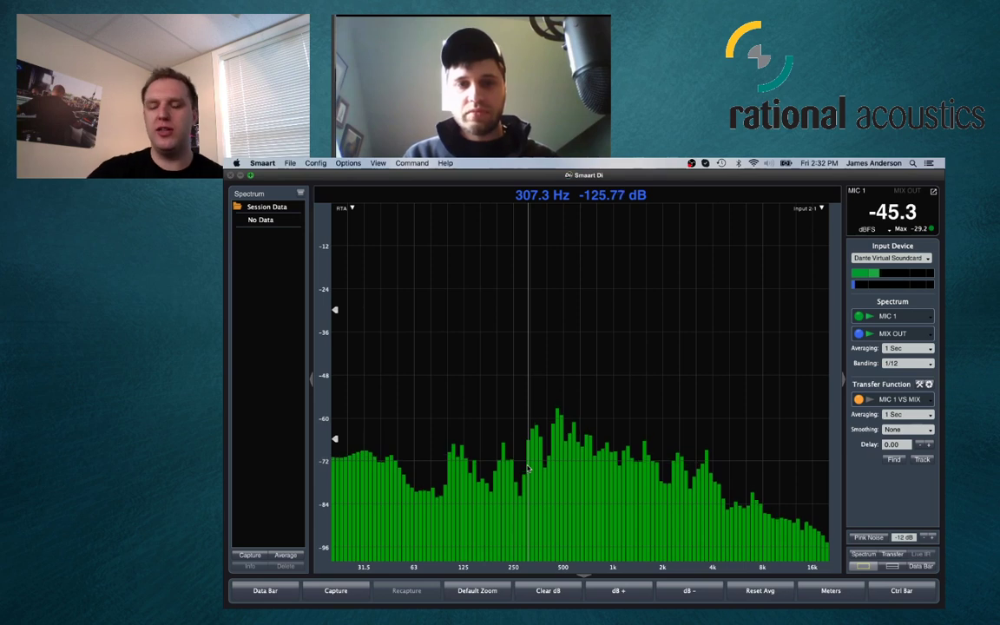
Set the transfer function smoothing to 1/12 Oct and cycle through the saved pairs, ending on MIC 3 VS MIX
left_click(921, 430)
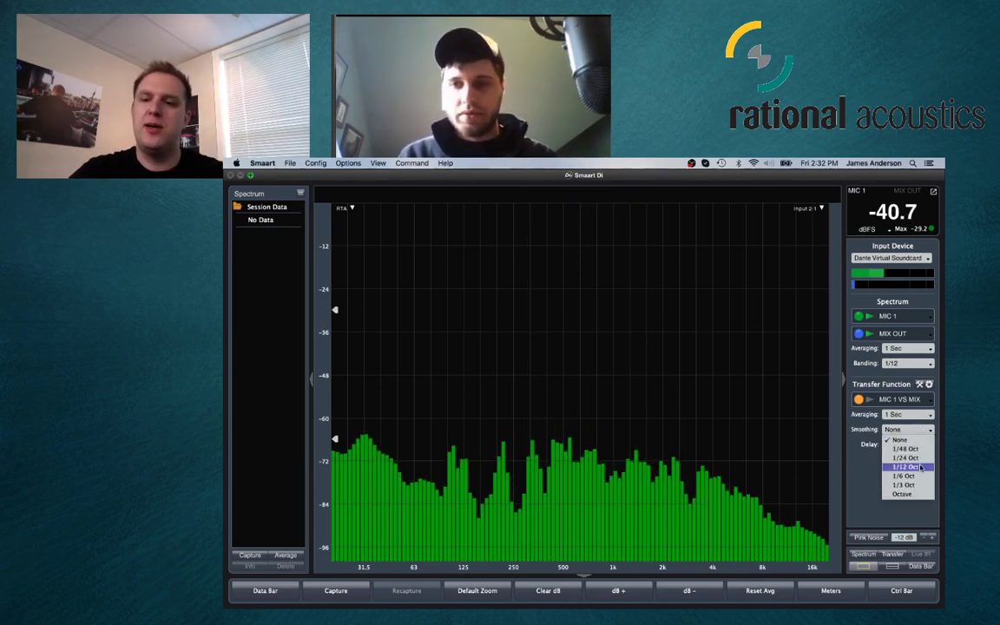
left_click(922, 467)
left_click(924, 399)
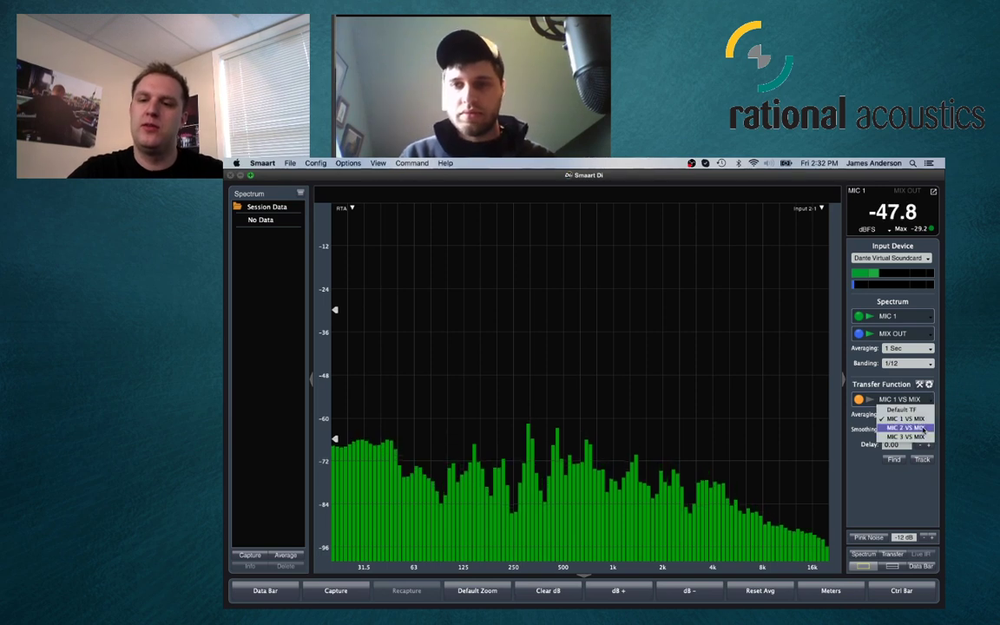
left_click(923, 435)
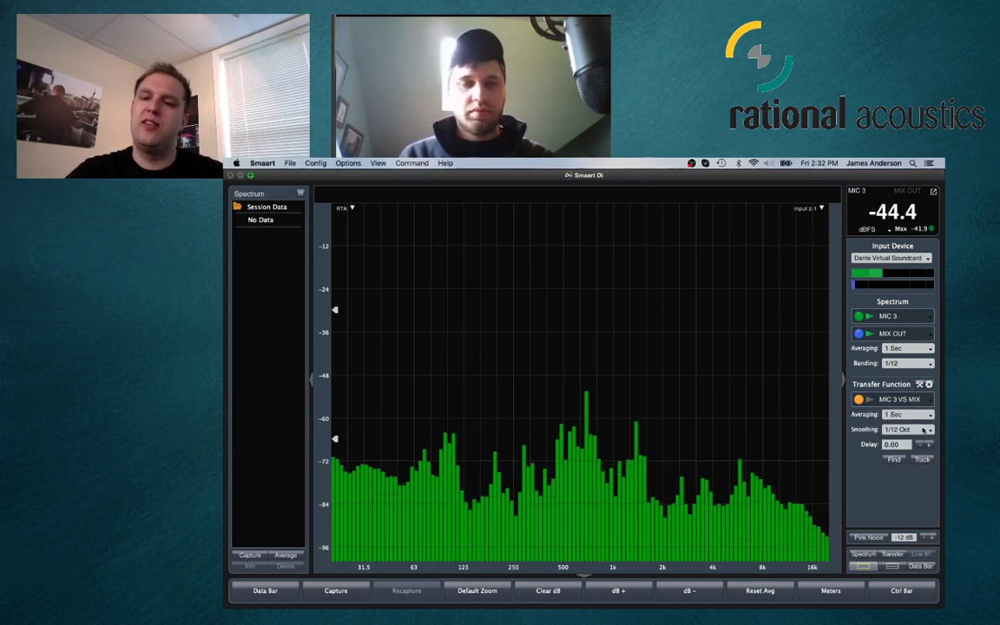
key("Up")
key("Up")
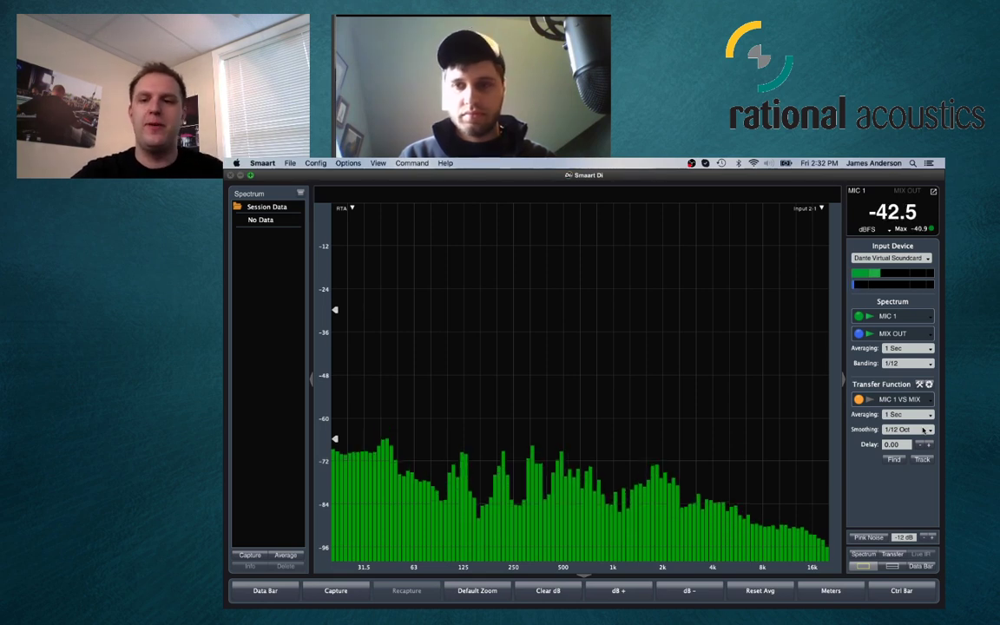
key("Down")
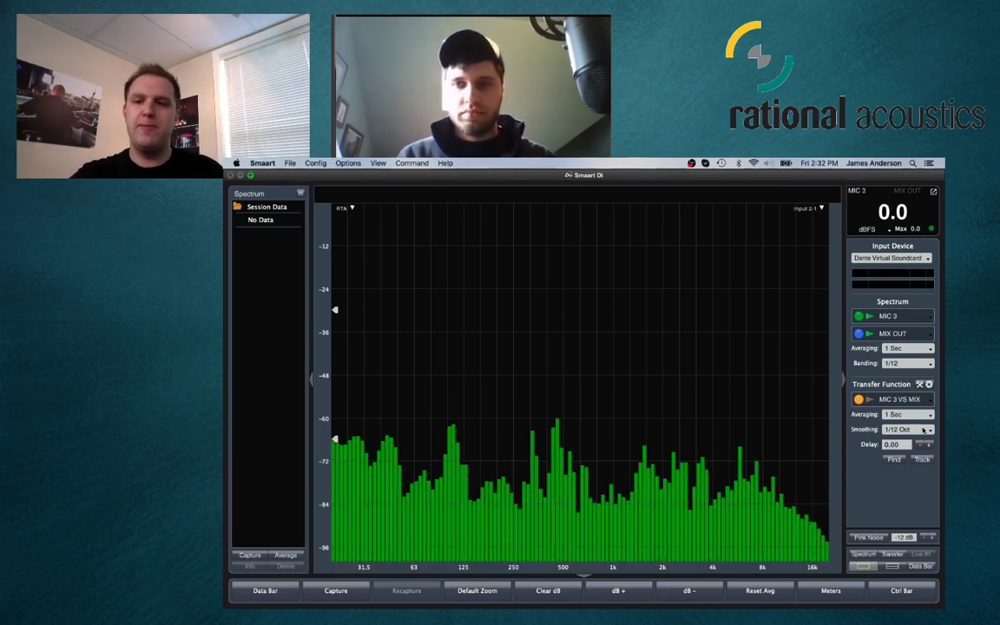